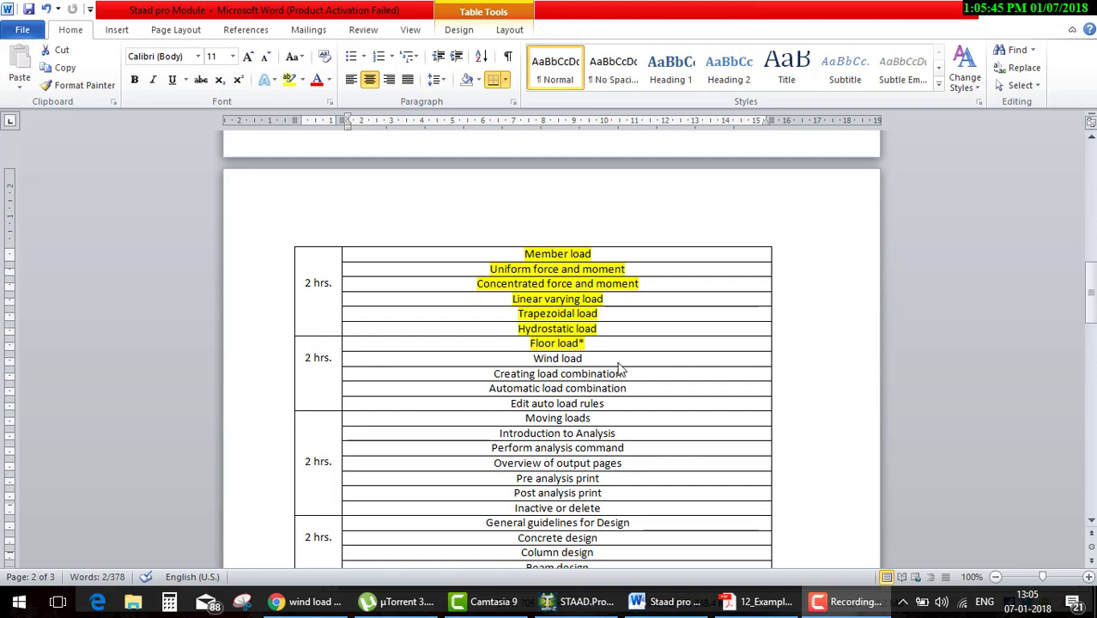
Sketch a green ground line with hatching, two rightward wind arrows and a building line beside the table.
left_click_drag(710, 375, 843, 361)
mouse_move(748, 372)
left_mouse_down()
mouse_move(745, 381)
mouse_move(781, 378)
mouse_move(738, 326)
mouse_move(725, 251)
mouse_move(817, 227)
mouse_move(803, 239)
left_mouse_up()
mouse_move(731, 273)
left_mouse_down()
mouse_move(799, 254)
mouse_move(787, 265)
left_mouse_up()
mouse_move(737, 303)
left_mouse_down()
mouse_move(801, 288)
mouse_move(779, 299)
mouse_move(786, 326)
left_mouse_up()
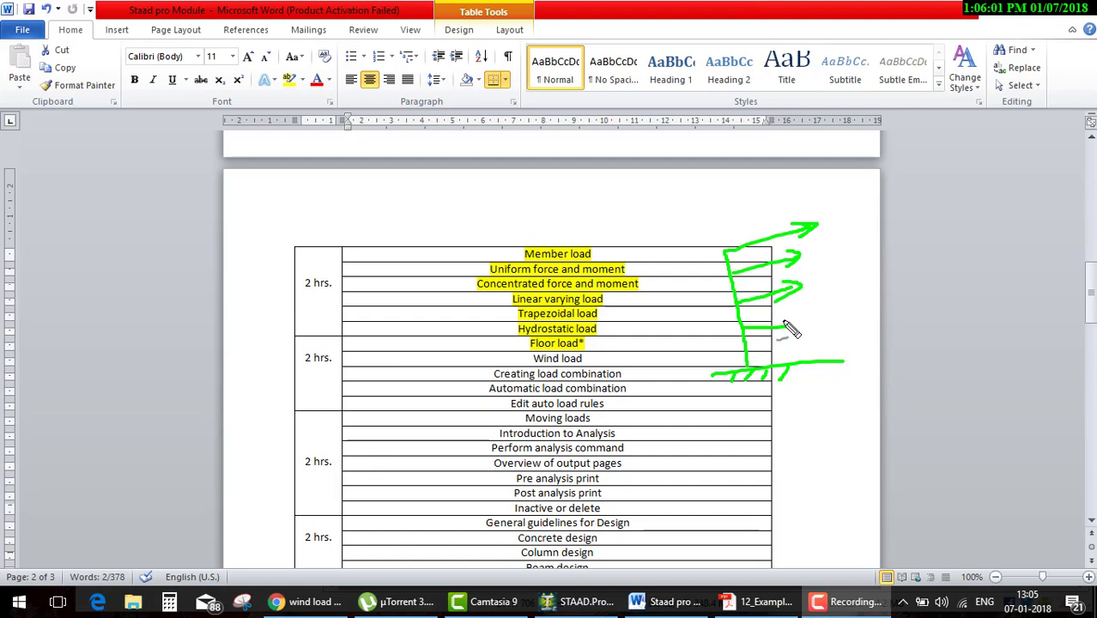
mouse_move(713, 273)
left_mouse_down()
mouse_move(742, 259)
mouse_move(743, 367)
left_mouse_up()
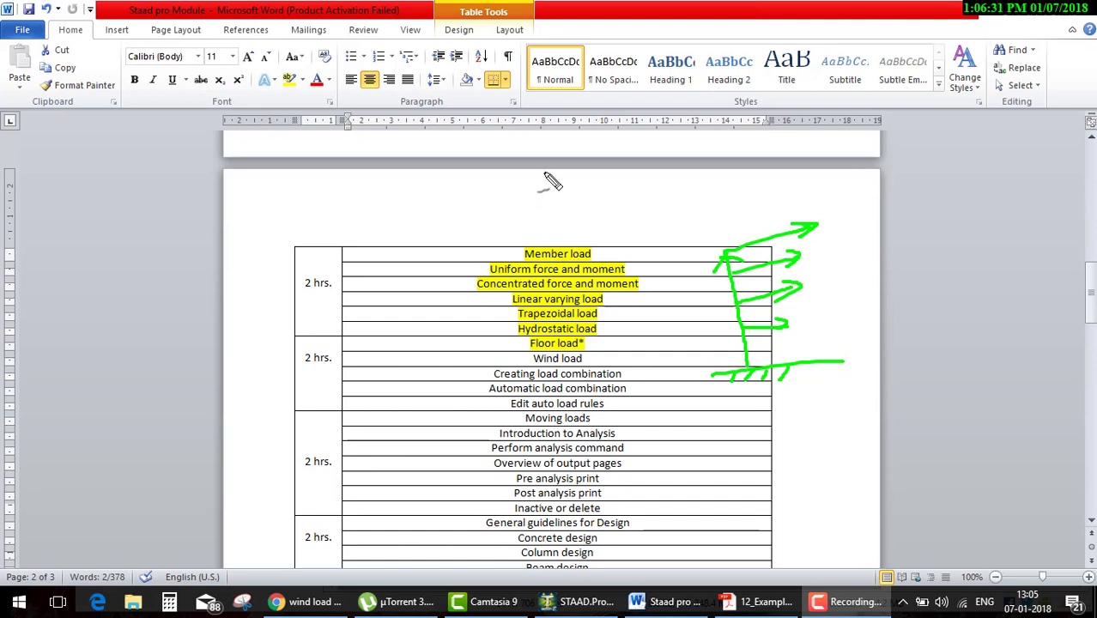
Draw a downward arrow and a stroke above the table, then clear all green annotations.
mouse_move(543, 171)
left_mouse_down()
mouse_move(543, 204)
mouse_move(527, 210)
mouse_move(559, 210)
left_mouse_up()
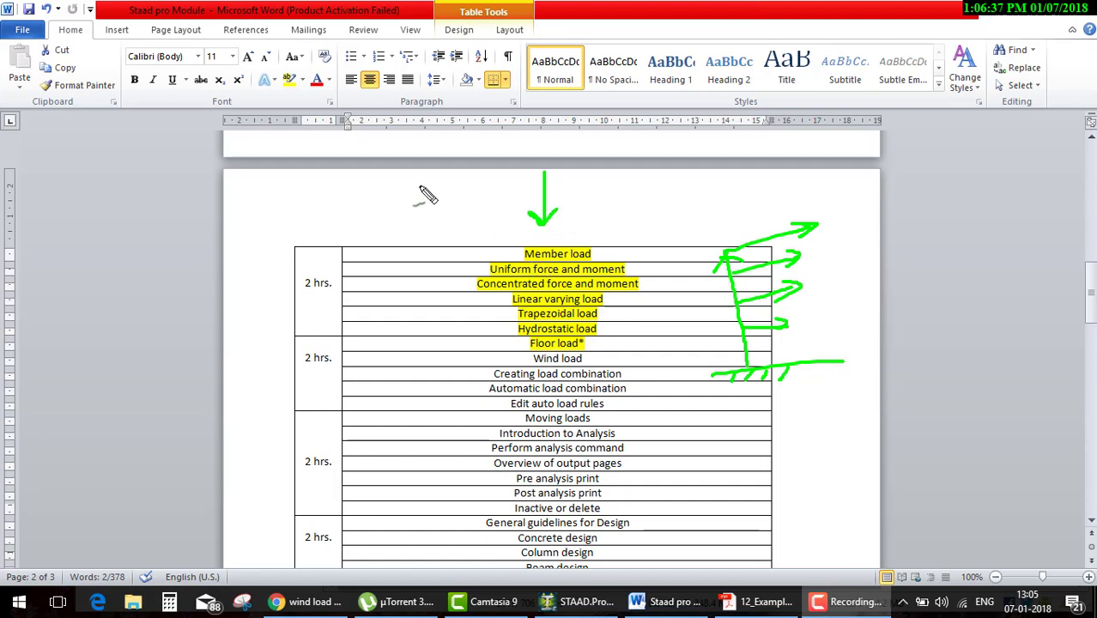
mouse_move(396, 183)
left_mouse_down()
mouse_move(457, 191)
mouse_move(440, 204)
mouse_move(387, 205)
left_mouse_up()
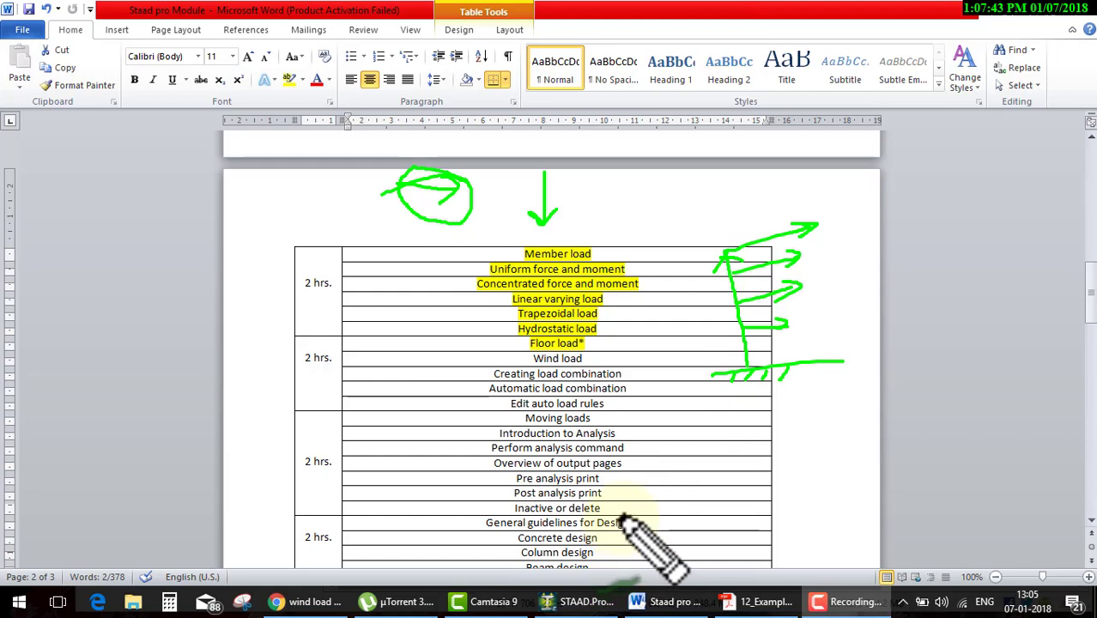
key("Escape")
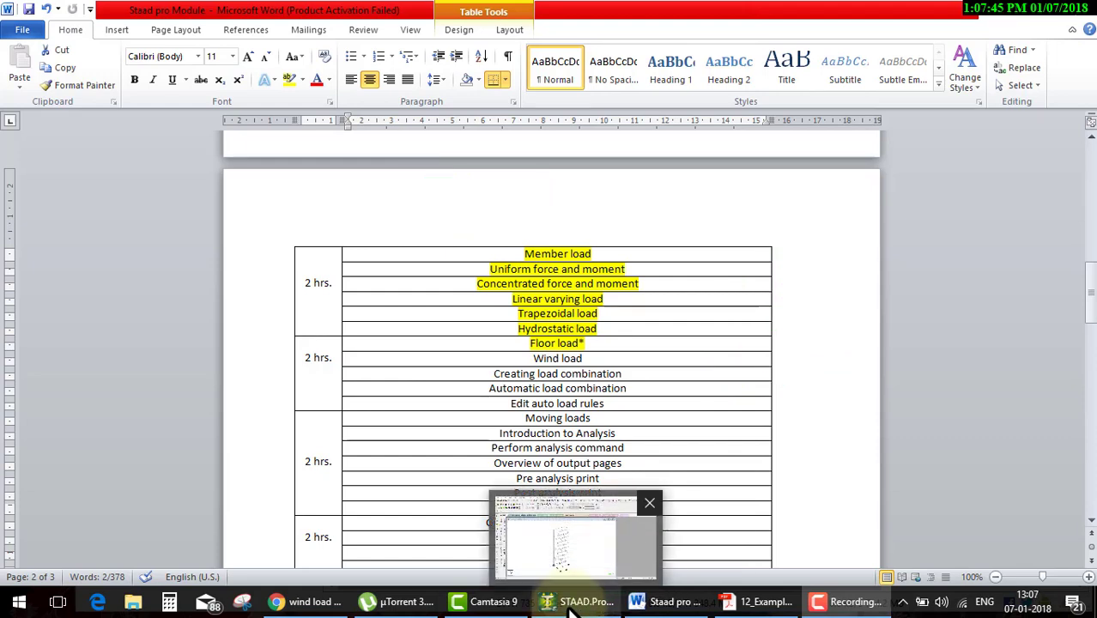
Save the modified frame model in STAAD.Pro and return to the geometry page.
left_click(575, 603)
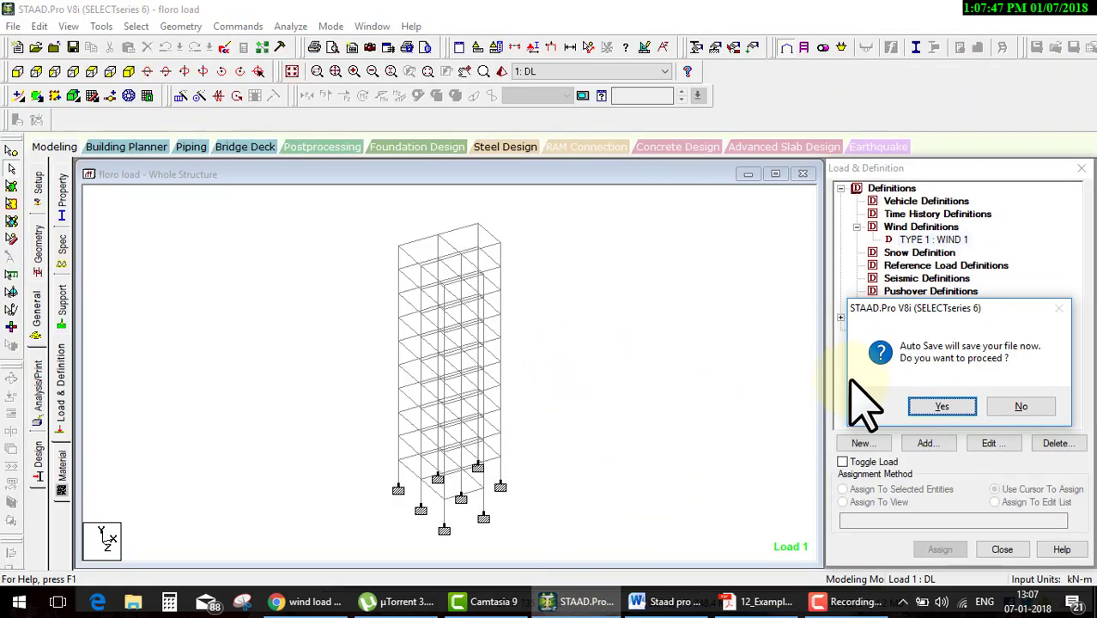
left_click(939, 406)
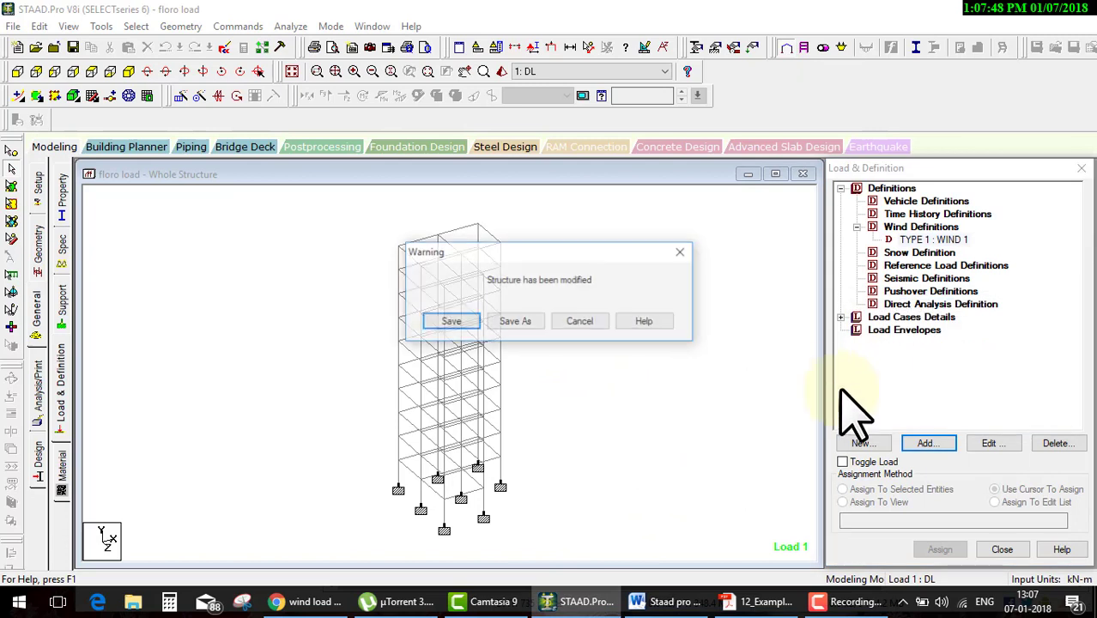
left_click(445, 322)
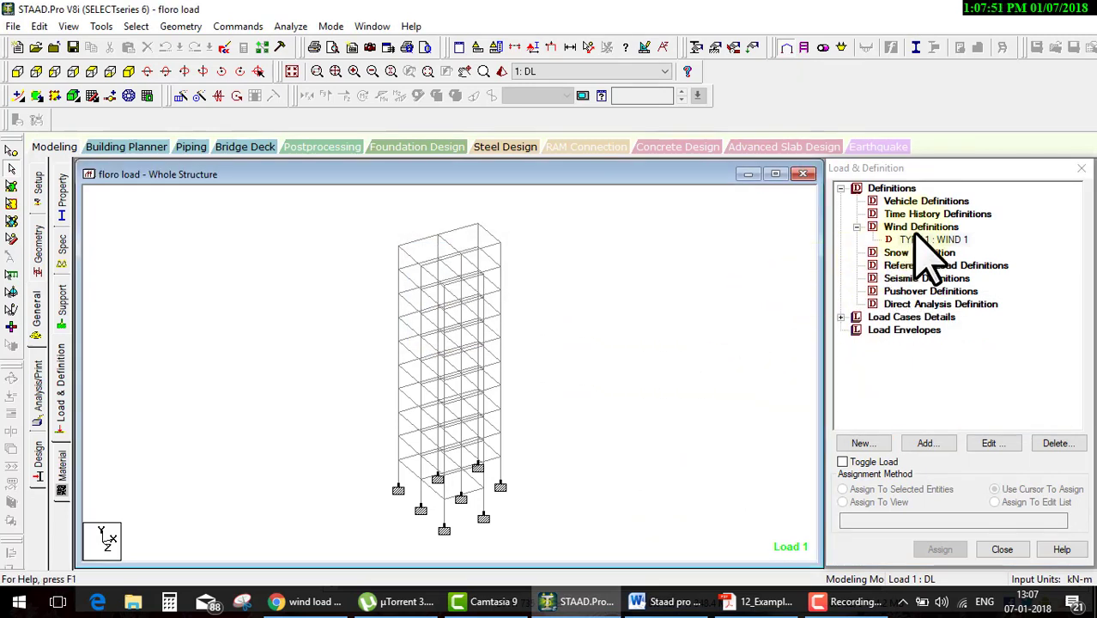
left_click(916, 240)
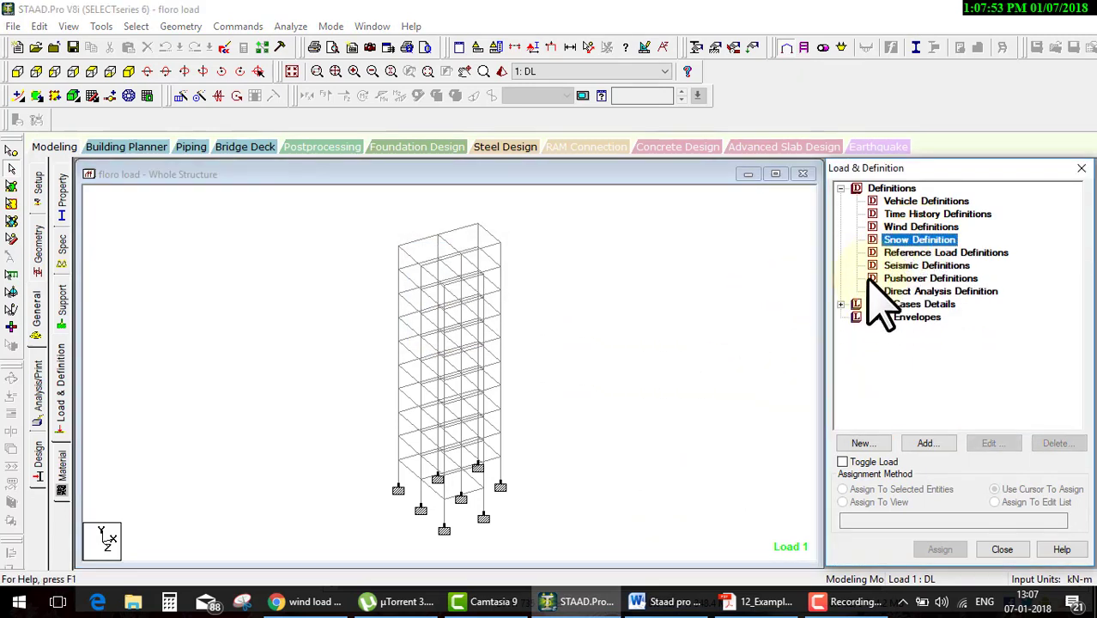
left_click(37, 233)
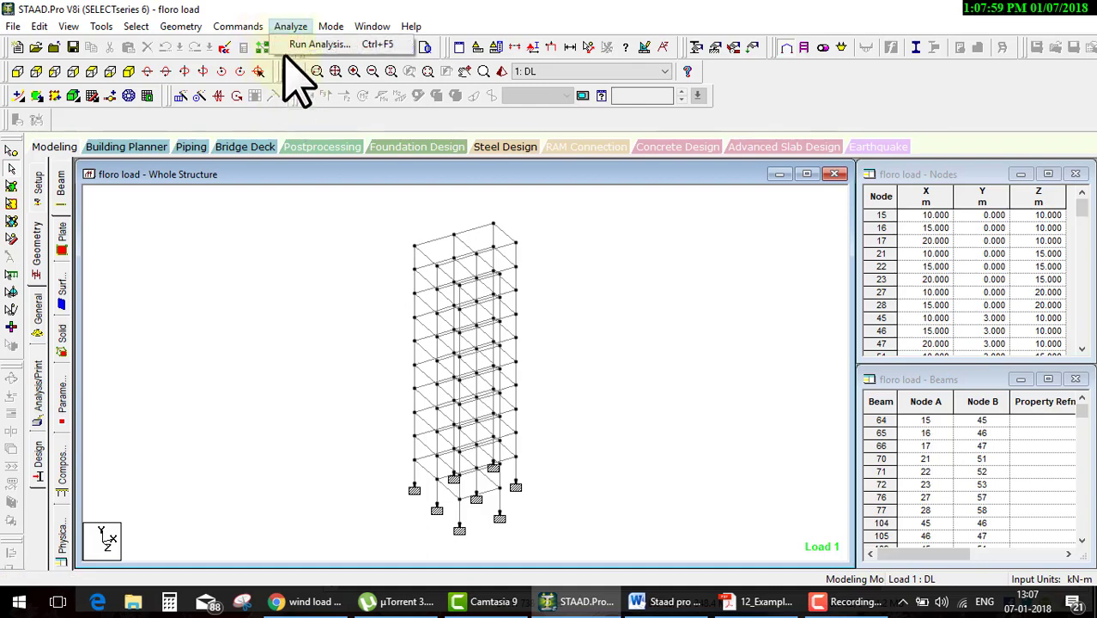
Add a PERFORM ANALYSIS command with the No Print option to the model.
left_click(238, 26)
left_click(150, 314)
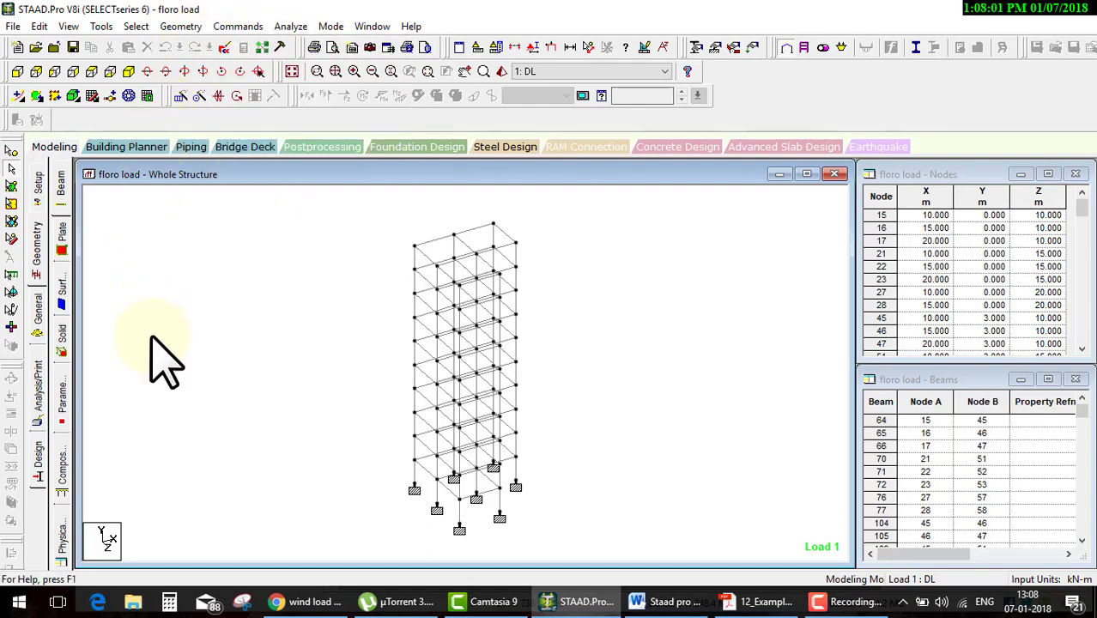
left_click(38, 397)
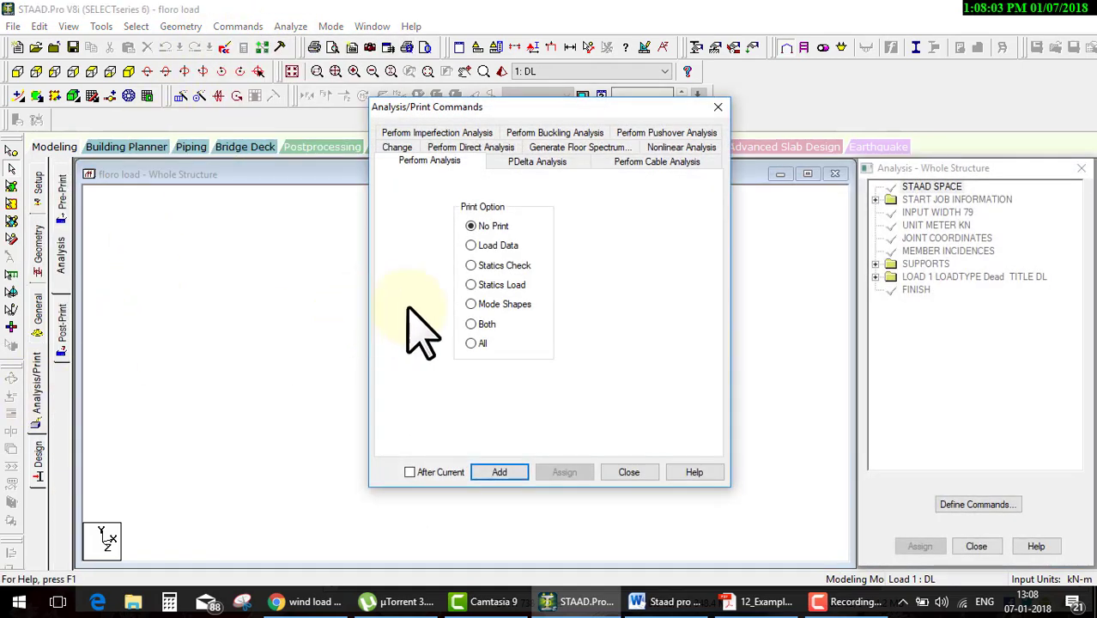
left_click(471, 345)
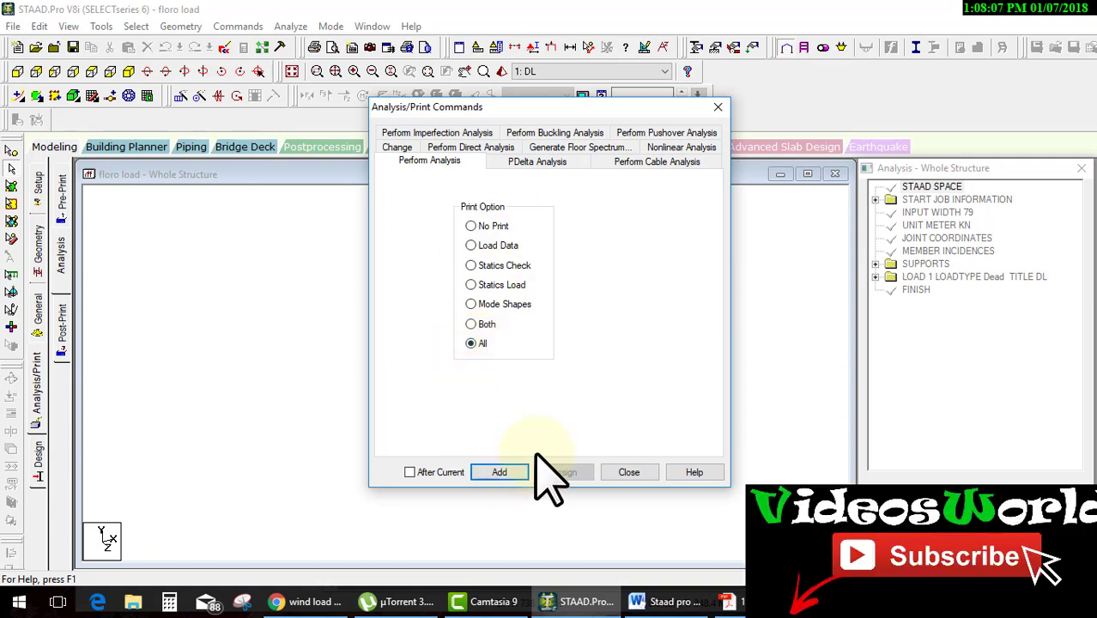
left_click_drag(500, 326, 546, 316)
left_click_drag(477, 302, 517, 292)
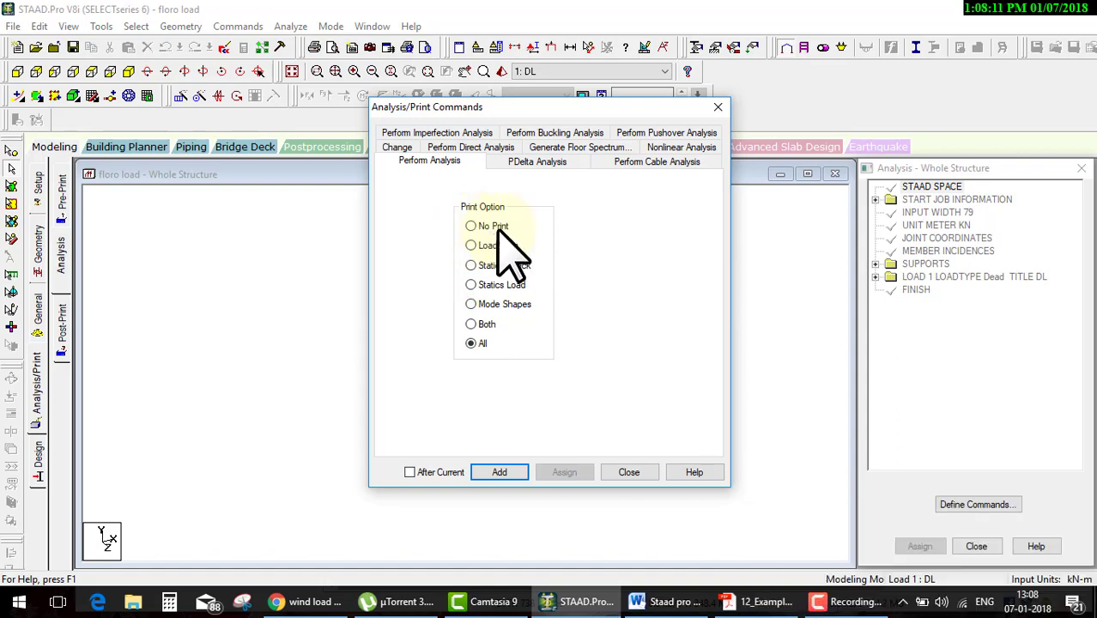
left_click(486, 225)
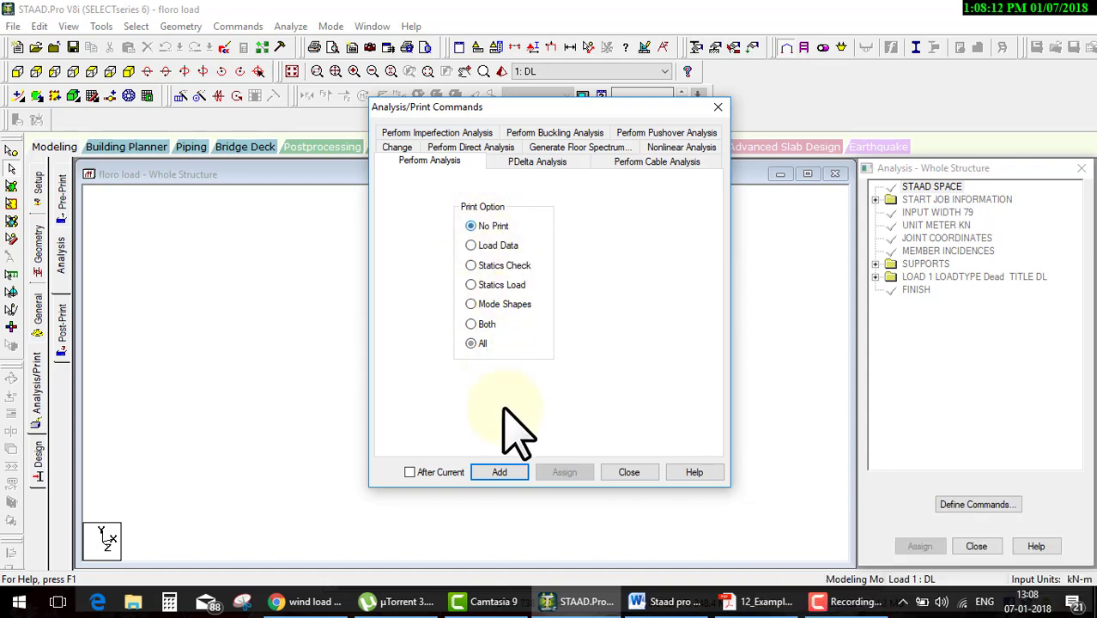
left_click(505, 473)
left_click(624, 475)
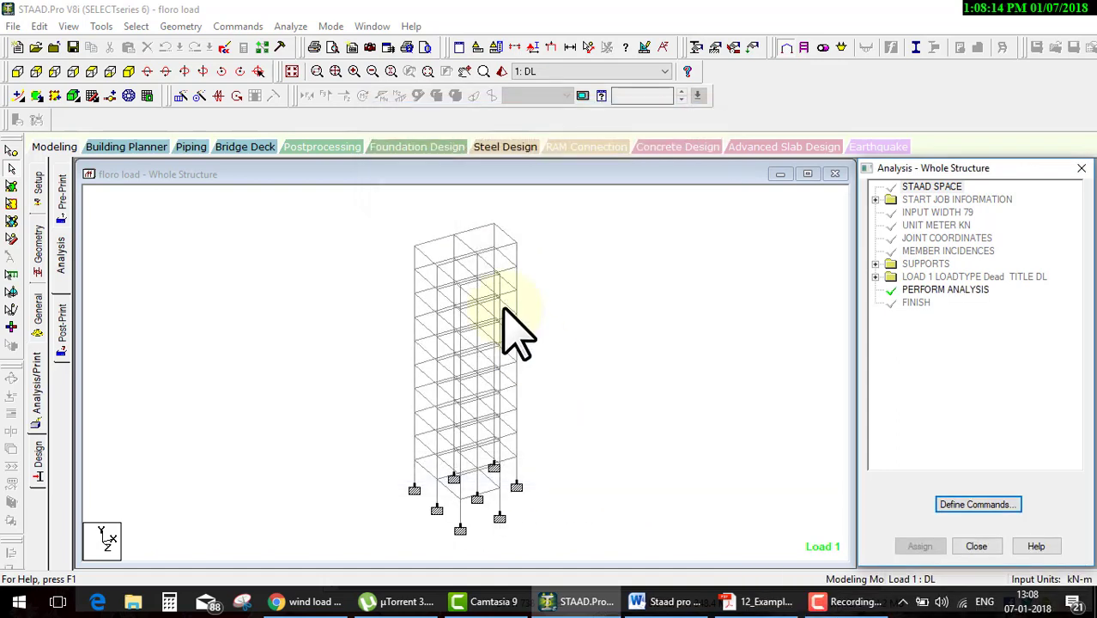
Run the analysis, saving the structure first.
left_click(290, 26)
left_click(296, 42)
left_click(464, 327)
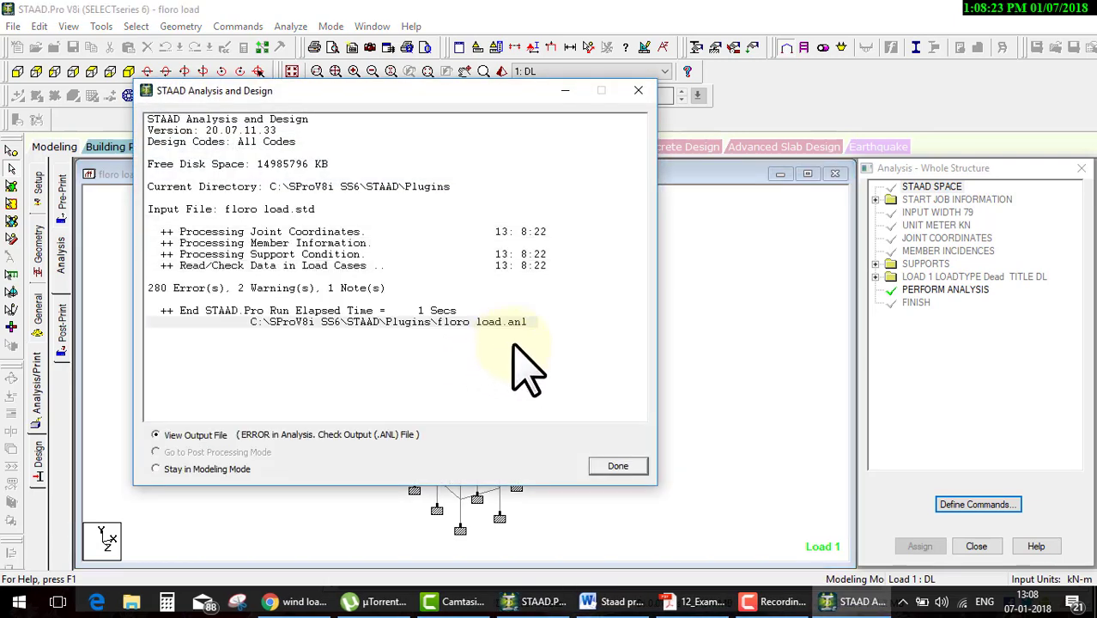
Review the analysis output file in the Output Viewer, close it, and go to General > Property.
left_click(617, 467)
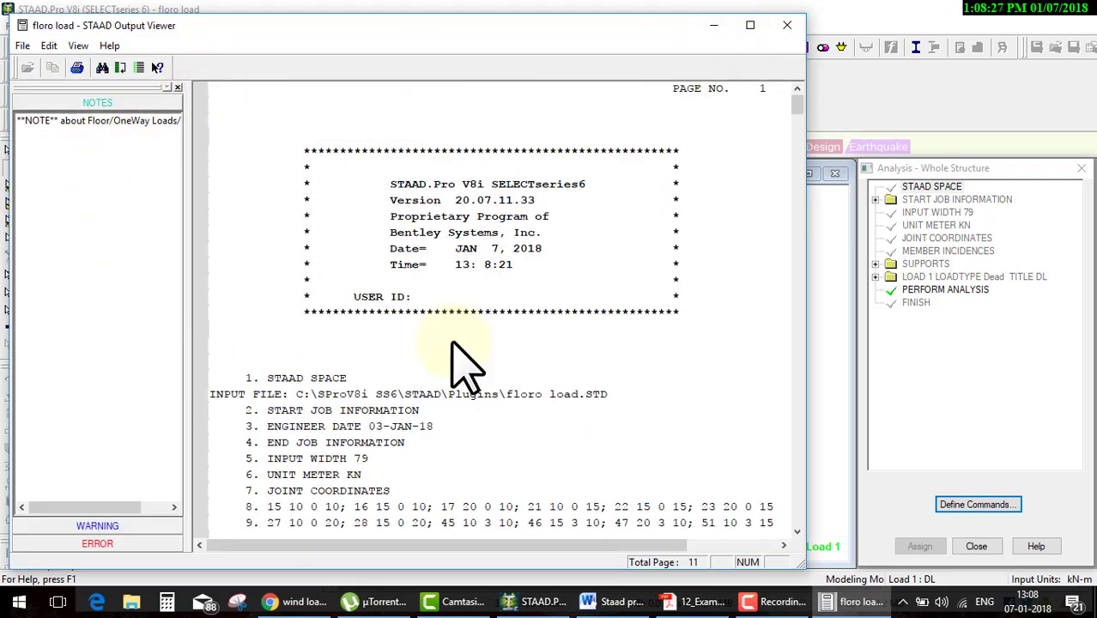
left_click(713, 25)
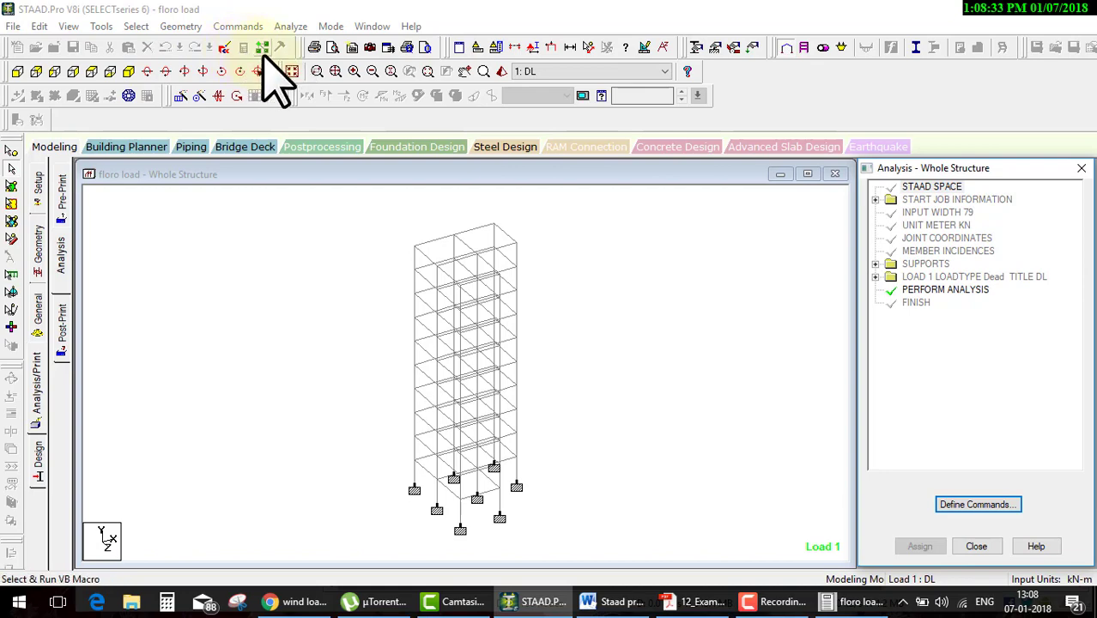
left_click(762, 603)
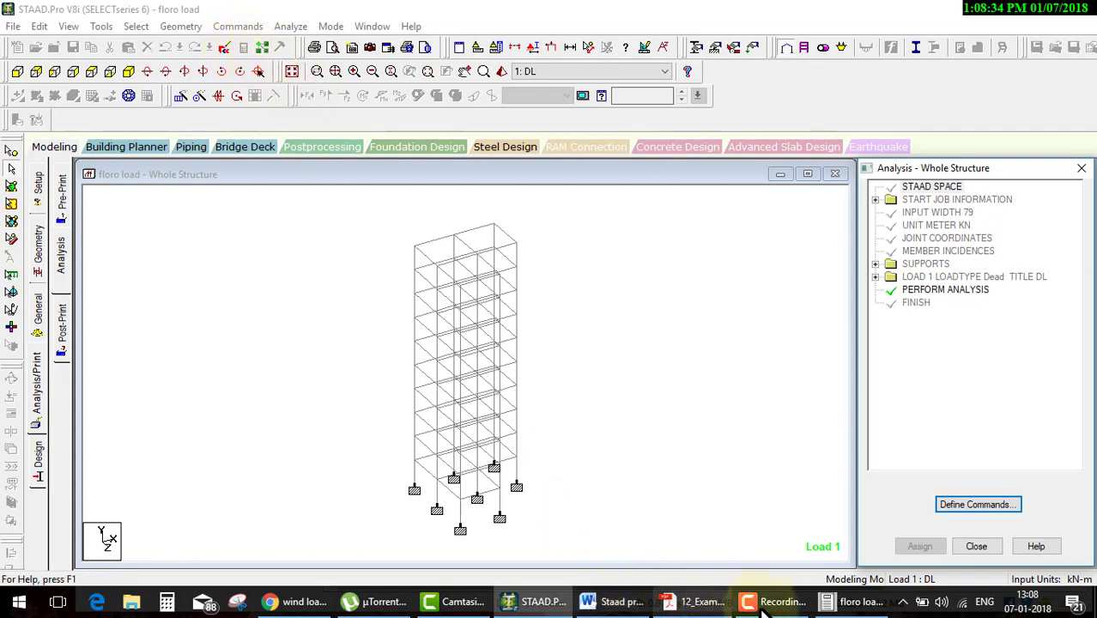
left_click(854, 601)
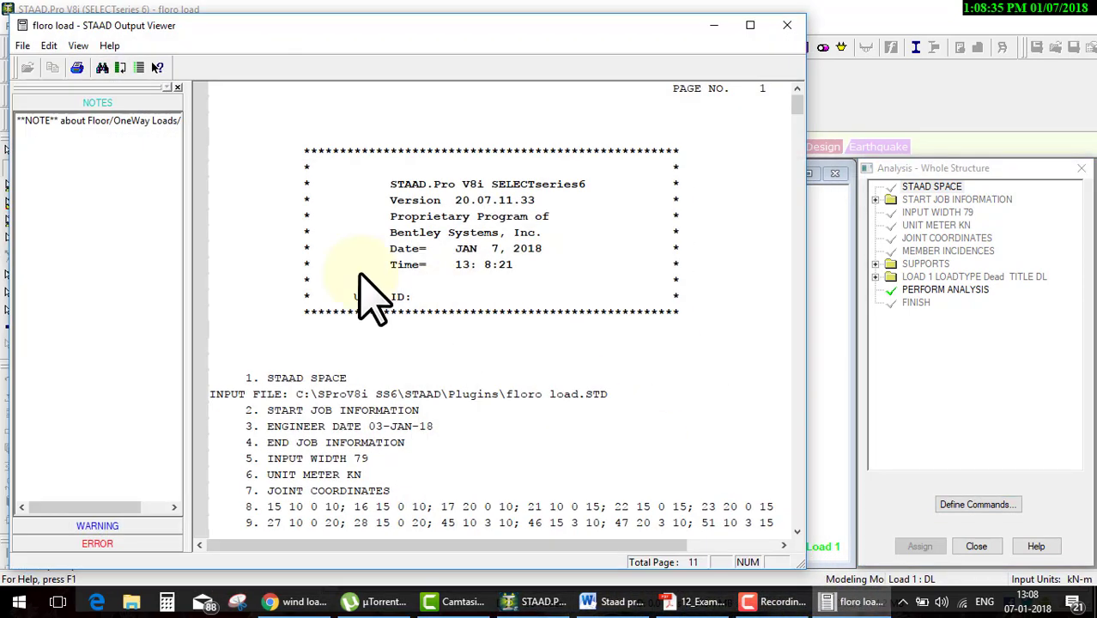
left_click(784, 25)
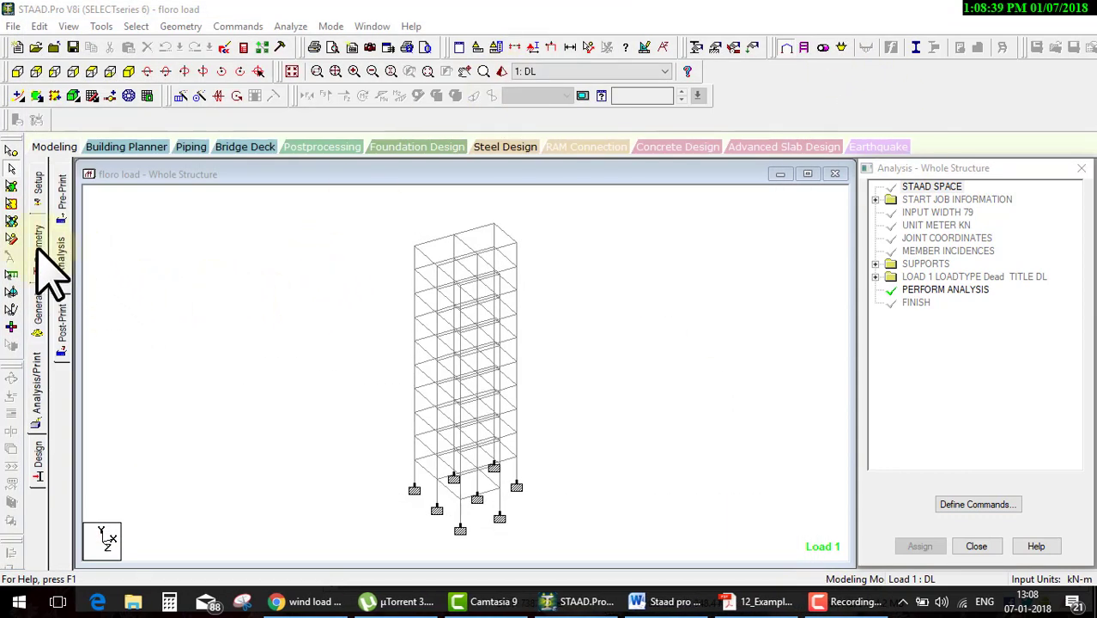
left_click(38, 244)
left_click(38, 324)
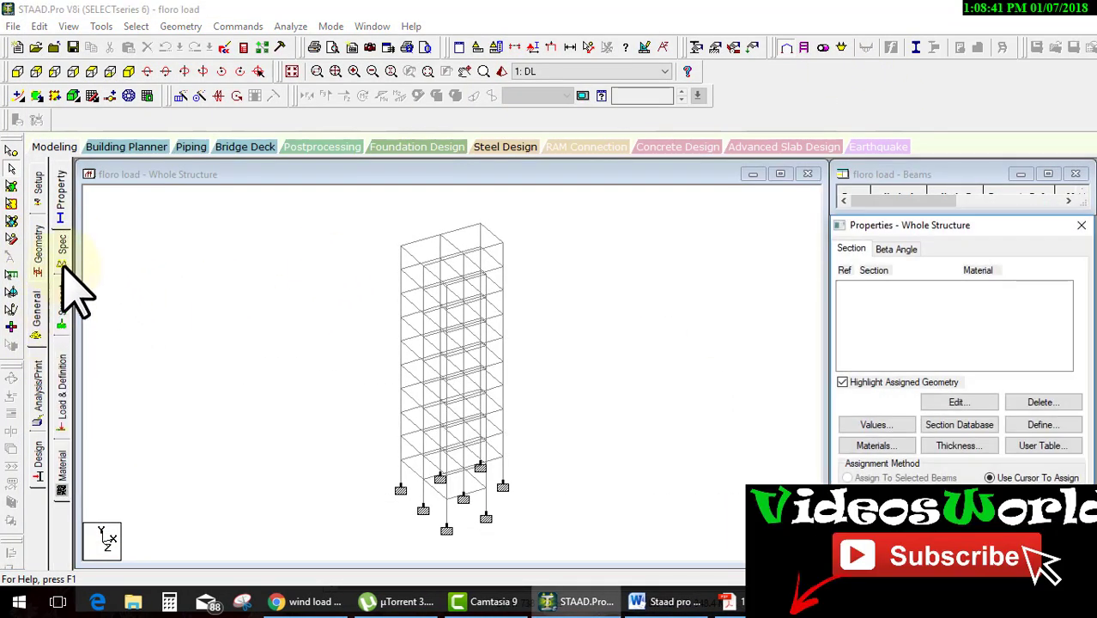
Create a Rect 0.30x0.30 concrete section, assign it to all members, then go to Load & Definition.
left_click(63, 215)
left_click(1039, 425)
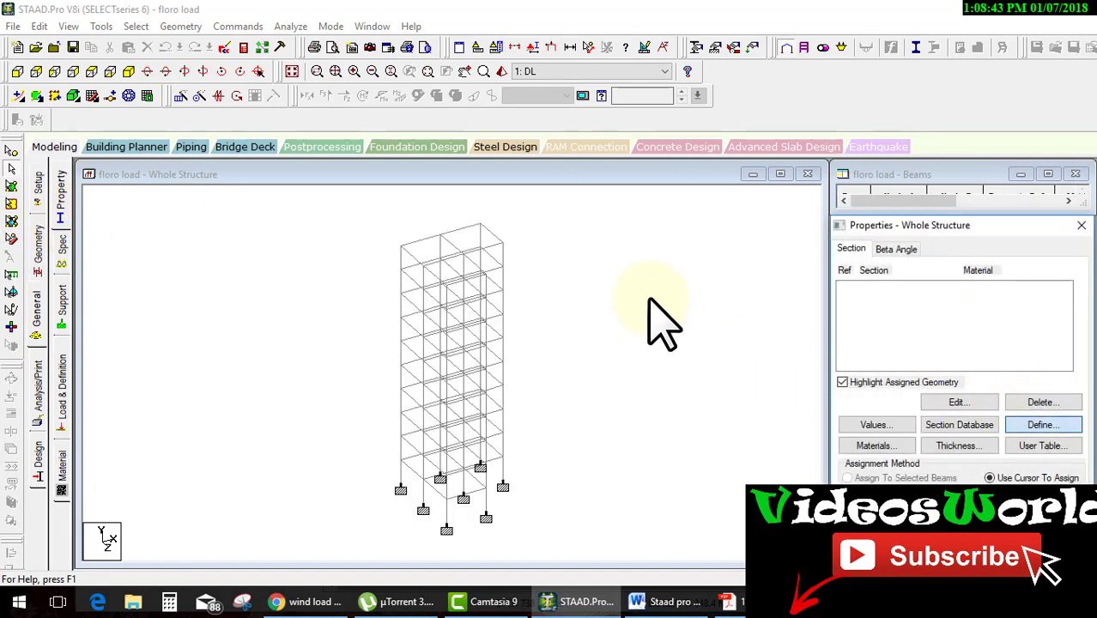
left_click(323, 172)
double_click(613, 247)
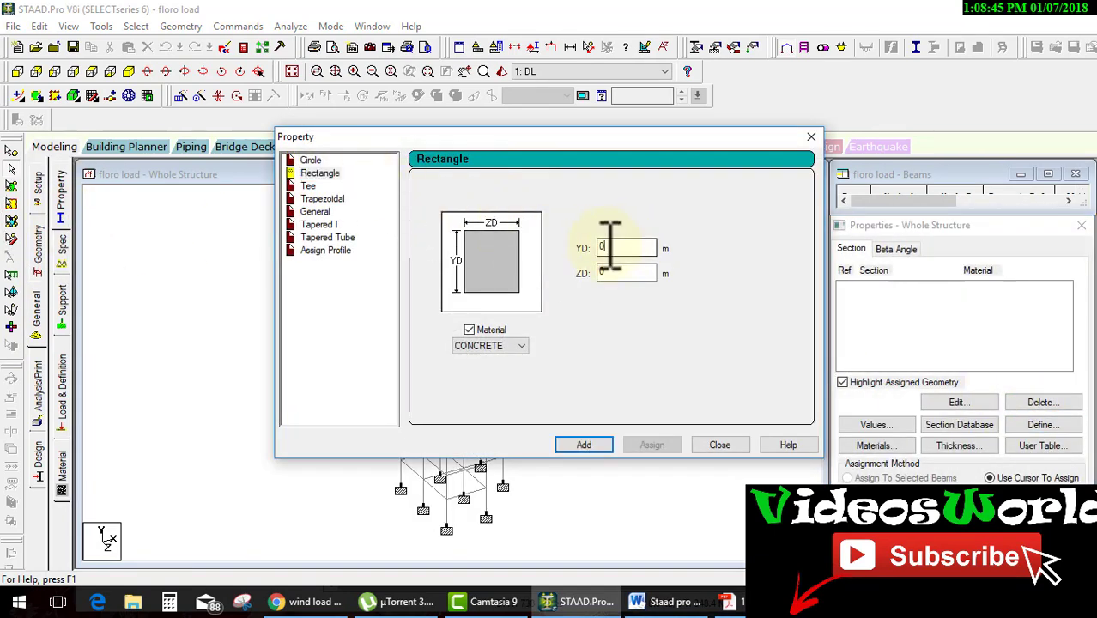
type("0.3")
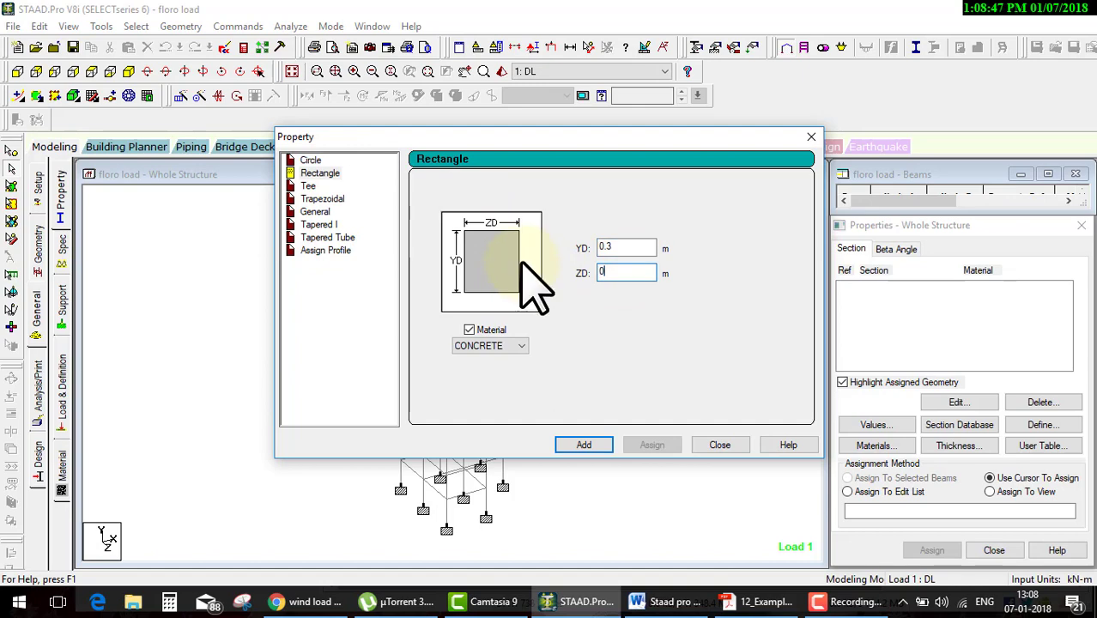
left_click(588, 444)
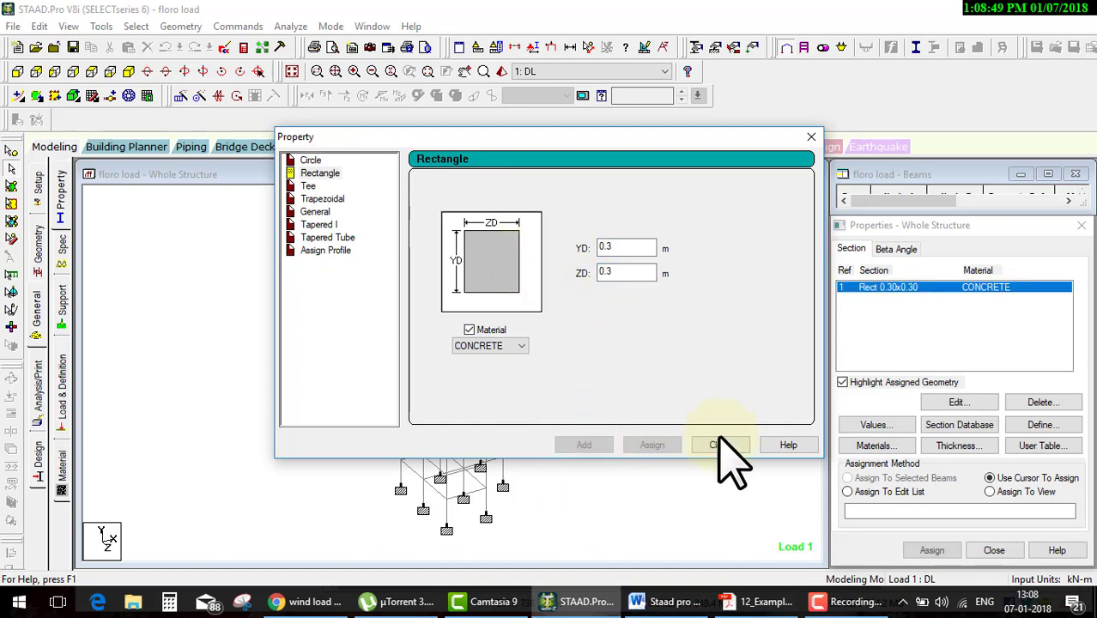
left_click(719, 444)
left_click(990, 491)
left_click(928, 553)
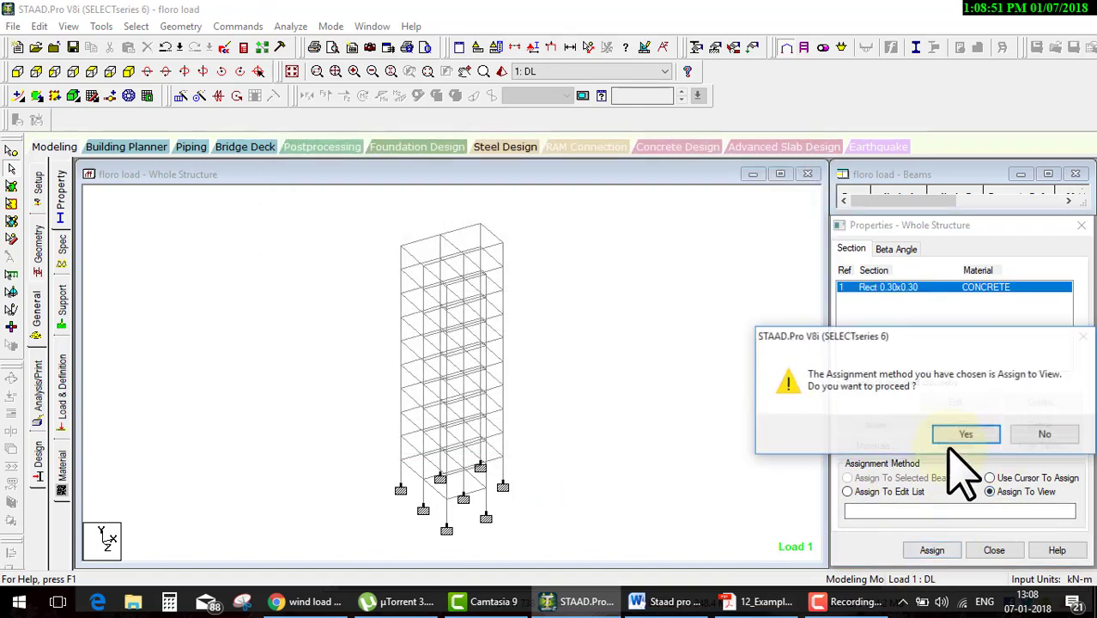
left_click(965, 431)
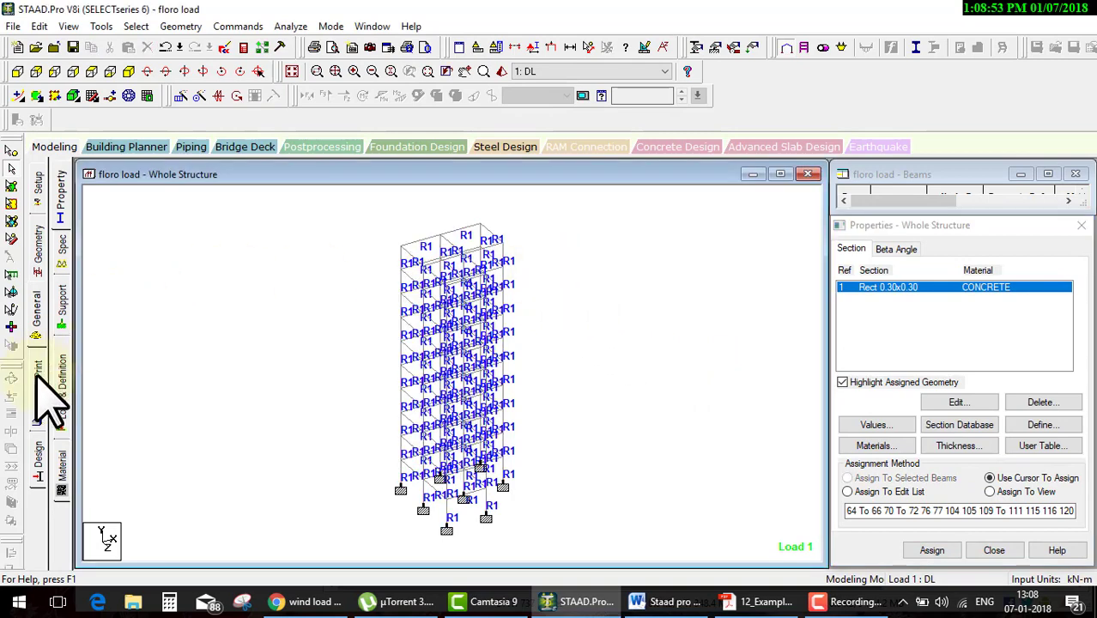
left_click(62, 388)
Expand the DL load case and set the floor load's Y minimum and X/Z ranges to 0.
left_click(841, 201)
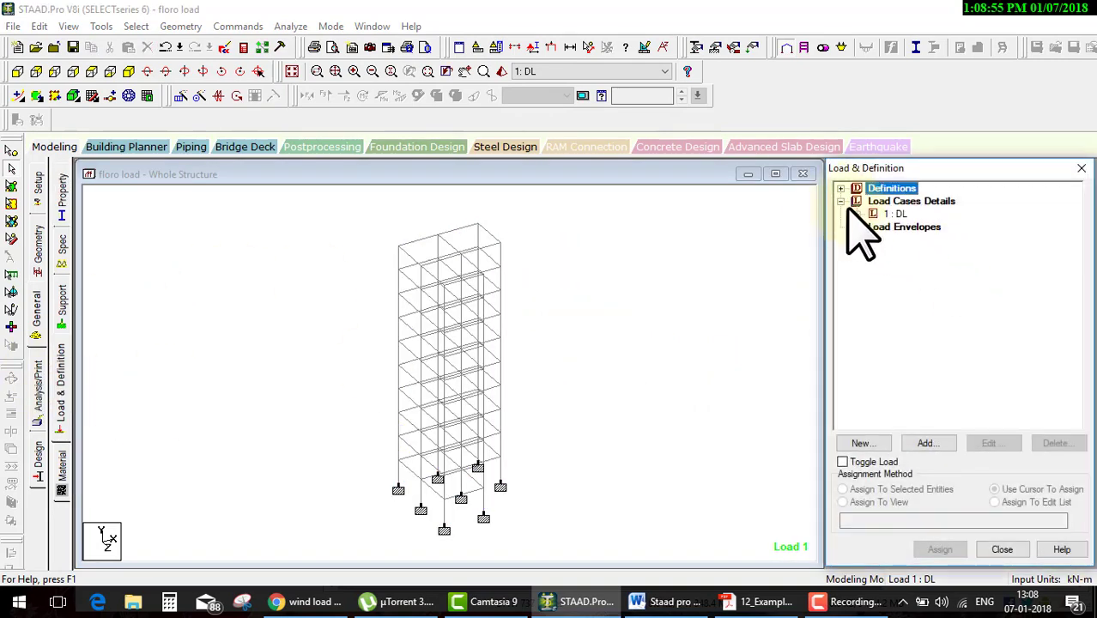
left_click(856, 215)
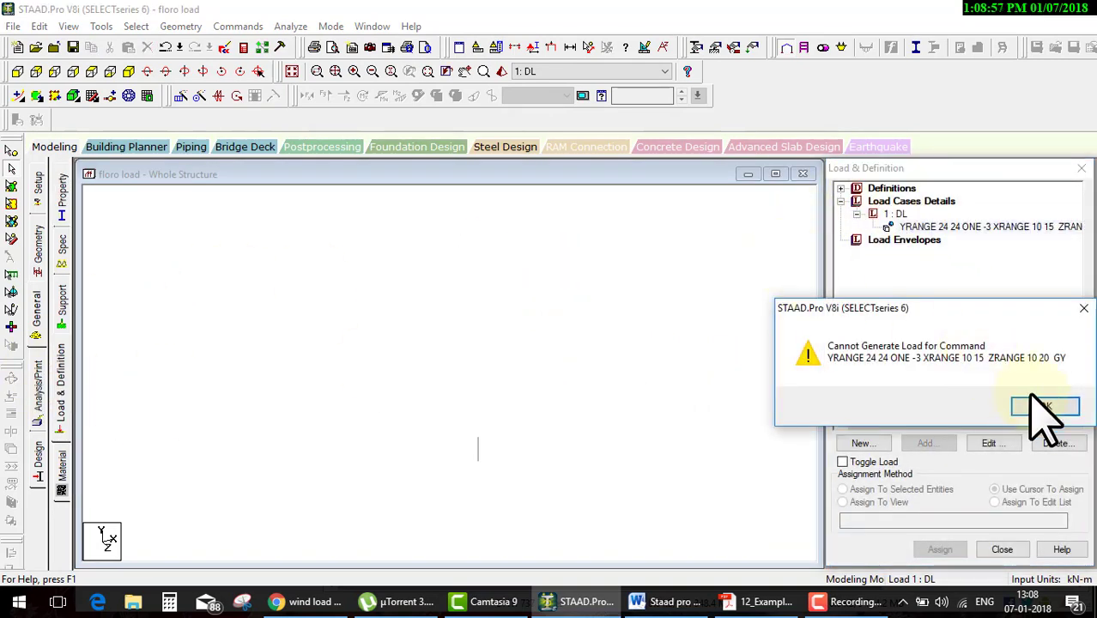
left_click(1052, 407)
double_click(991, 229)
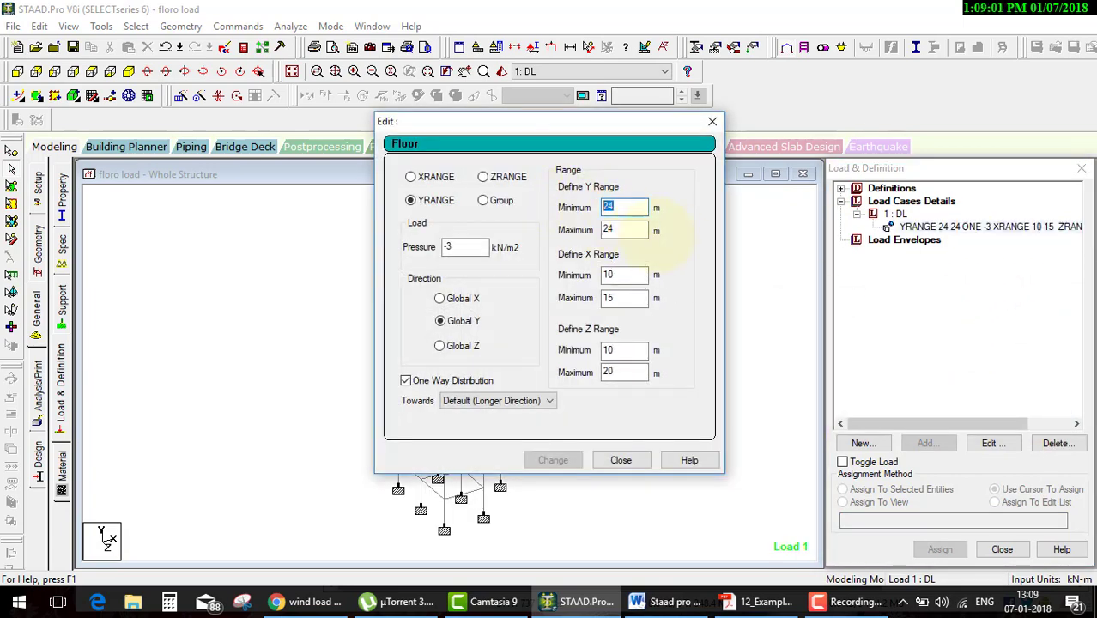
type("0")
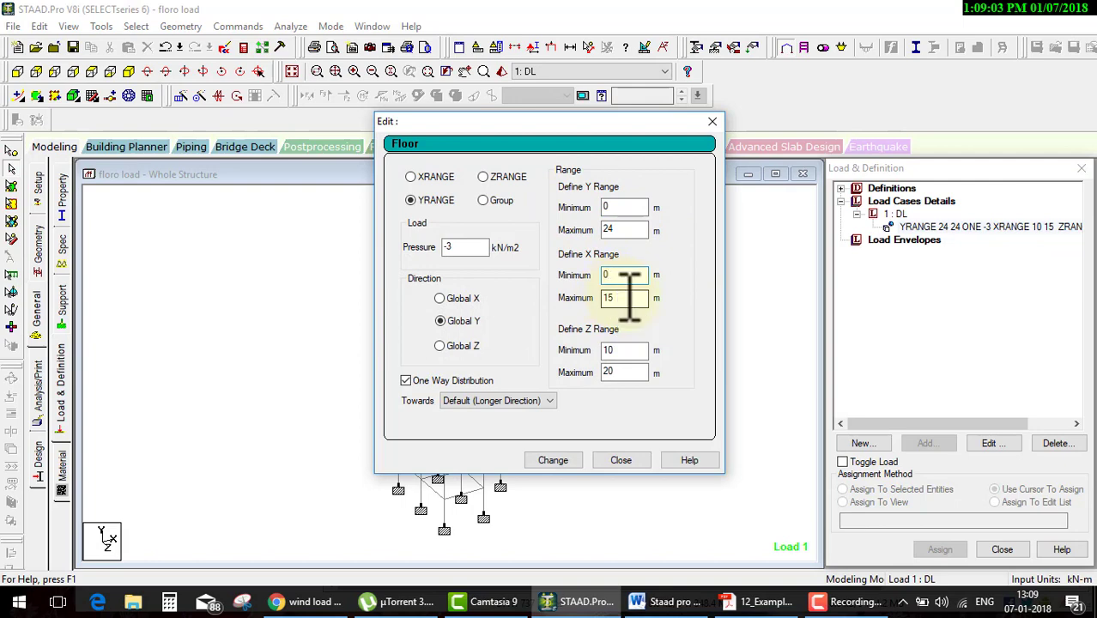
double_click(630, 298)
type("0")
double_click(631, 350)
type("0")
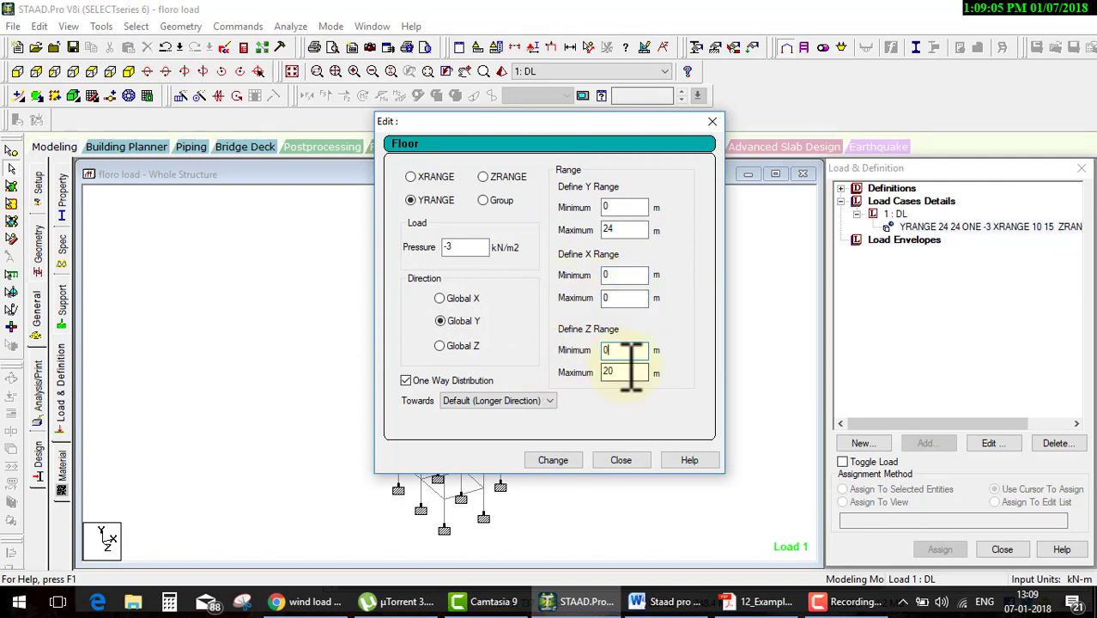
double_click(631, 372)
type("0")
left_click(570, 460)
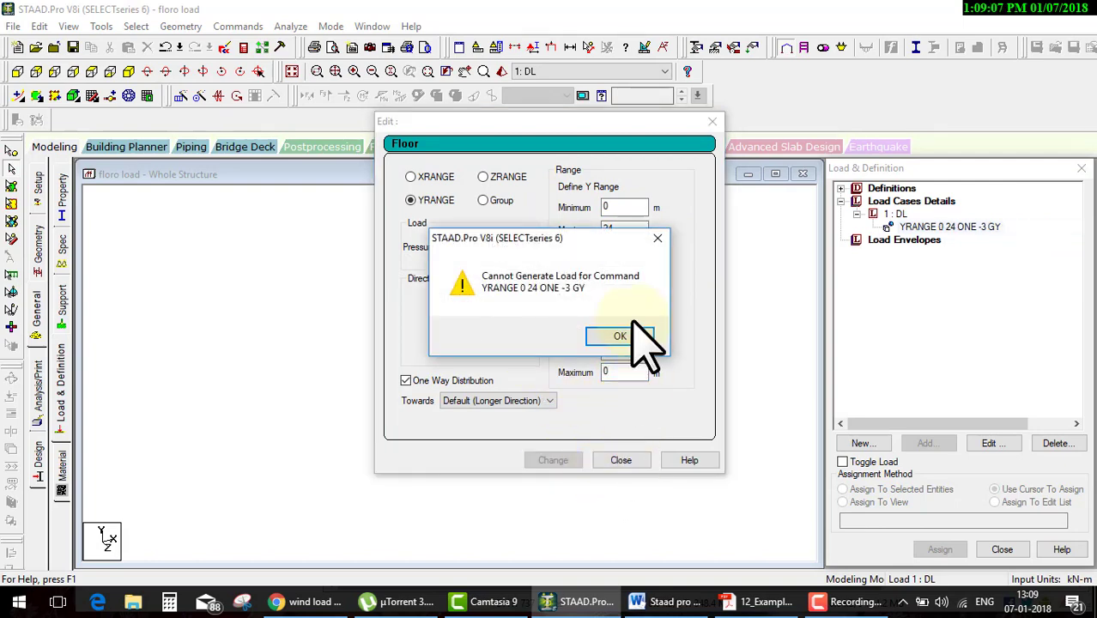
left_click(637, 336)
type("-3")
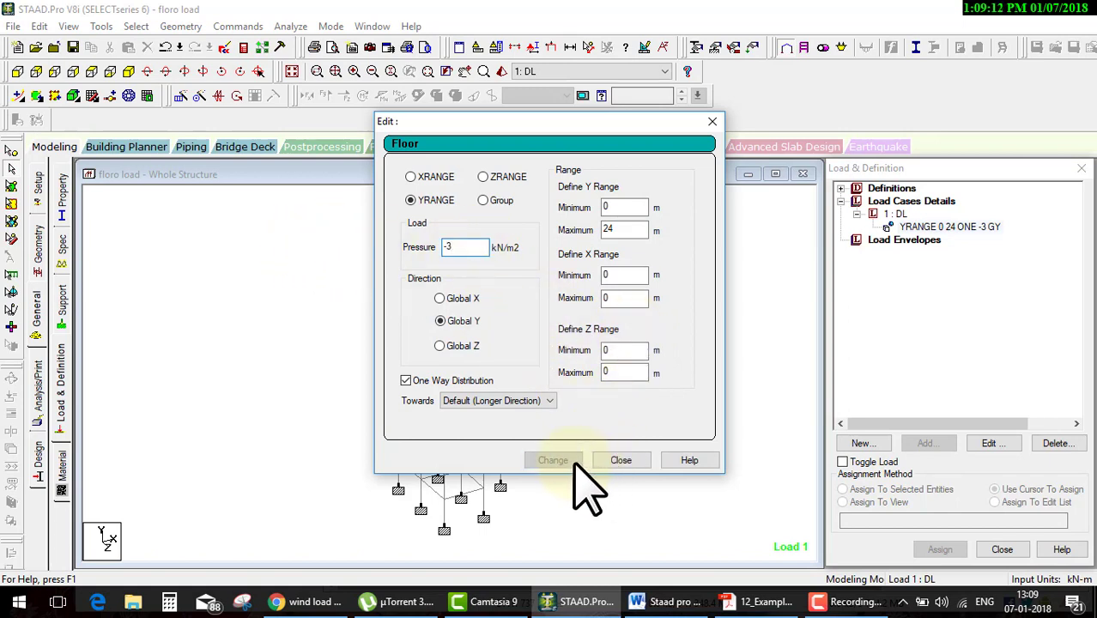
Turn off One Way Distribution for the DL floor load and apply the change.
left_click(619, 462)
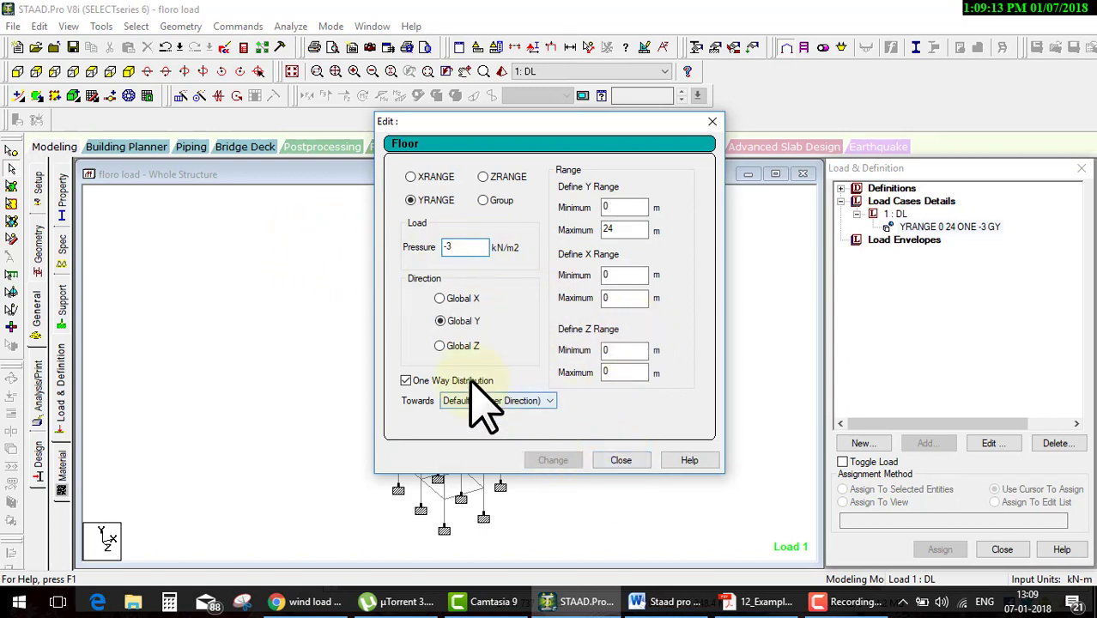
left_click(467, 380)
left_click(551, 459)
left_click(631, 463)
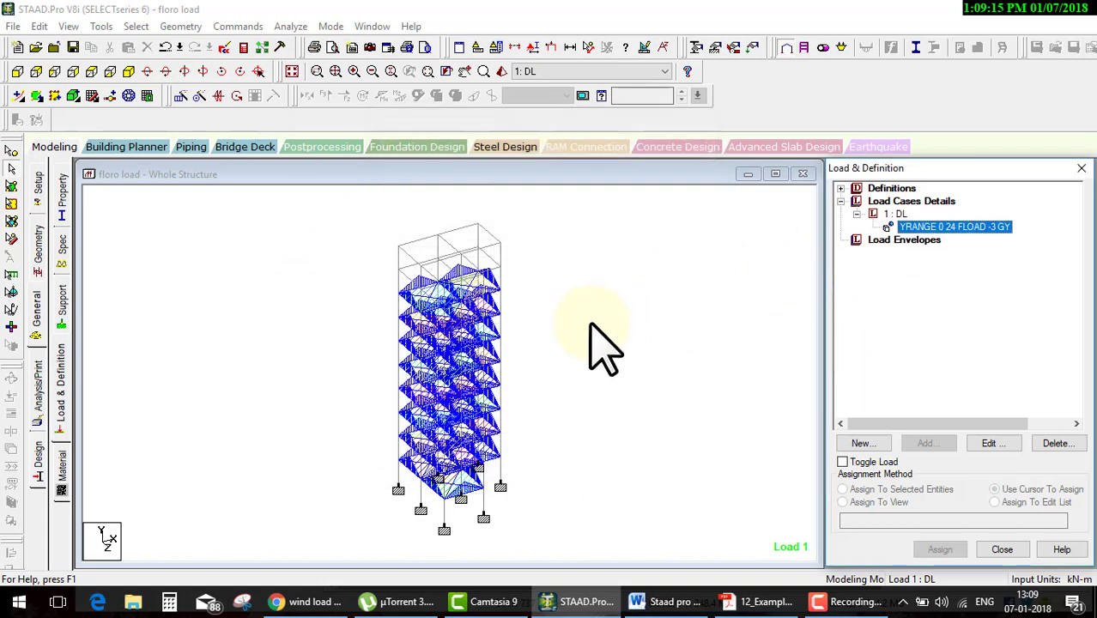
Set the floor load's Y-range maximum to 30 m and collapse the DL case.
double_click(923, 228)
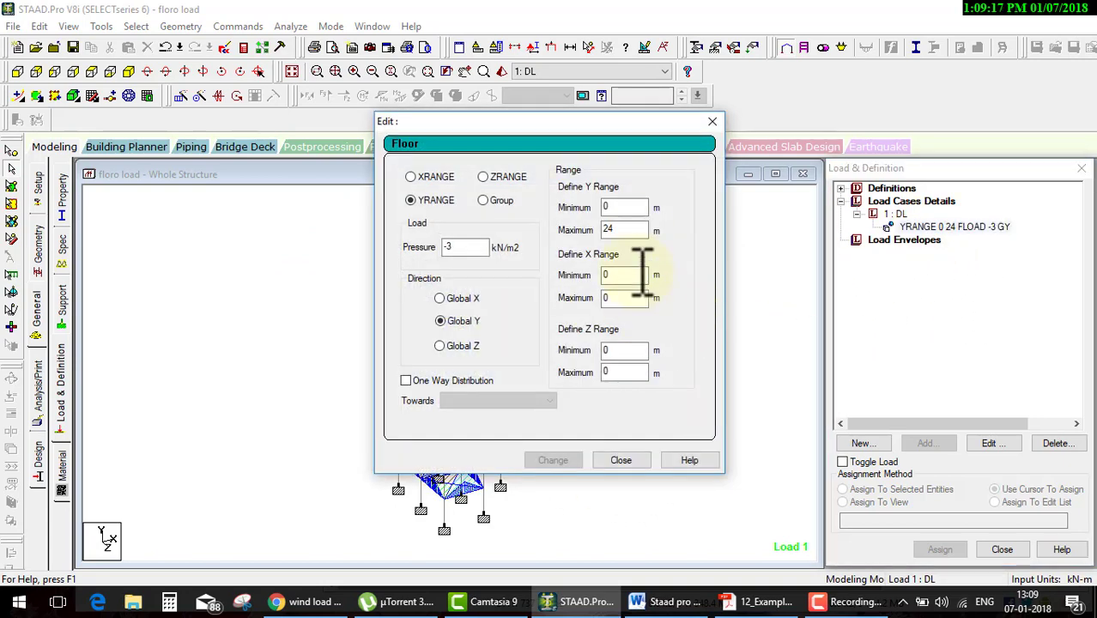
double_click(631, 230)
type("30")
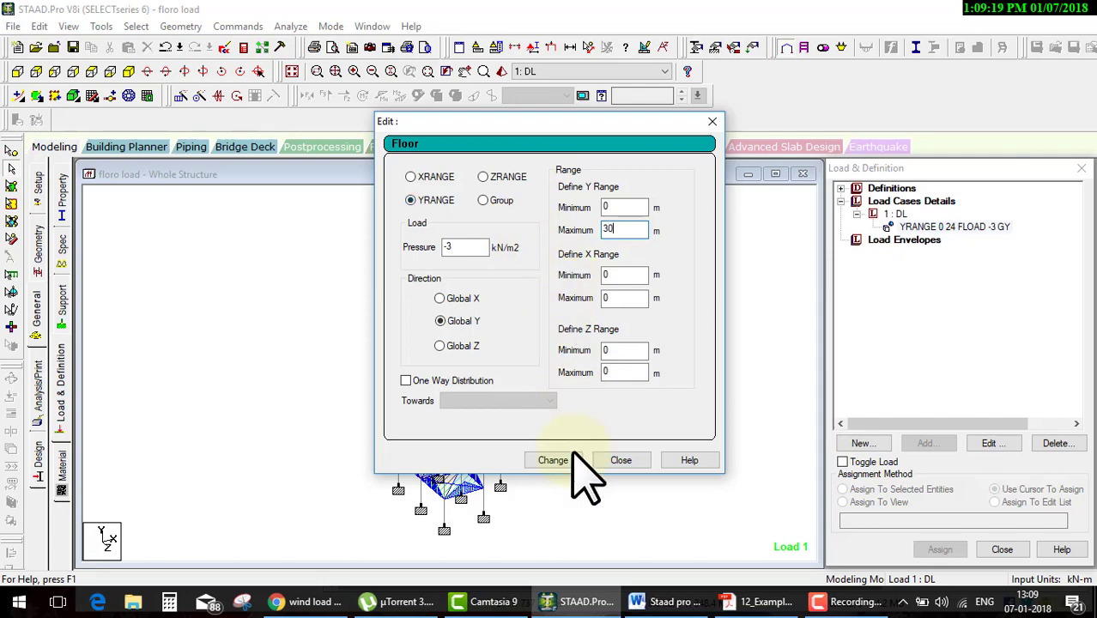
left_click(568, 460)
left_click(620, 460)
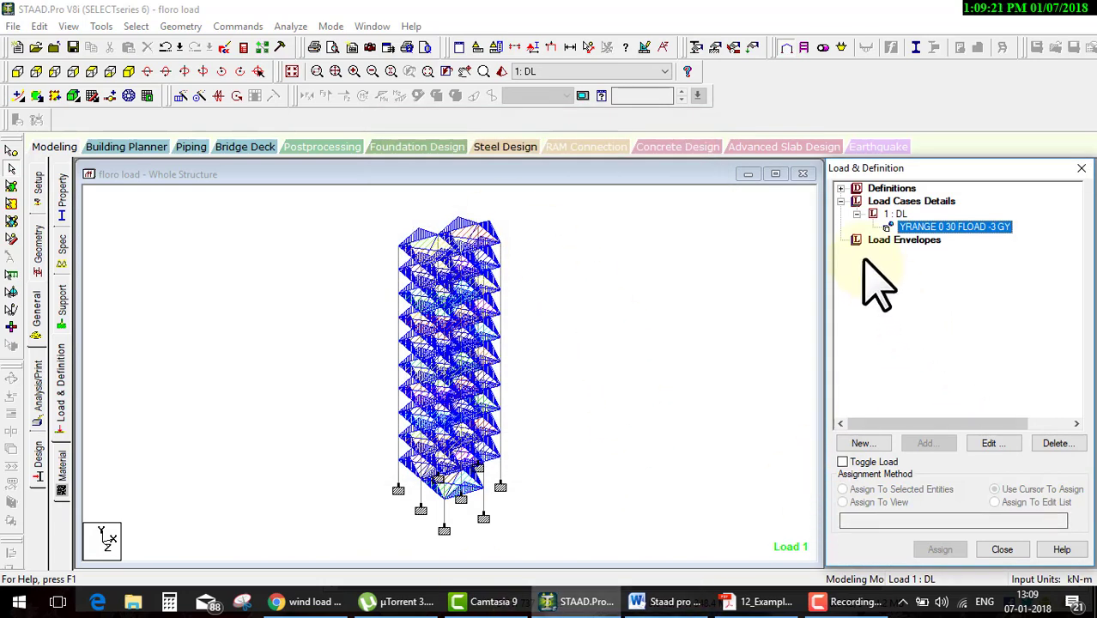
left_click(855, 214)
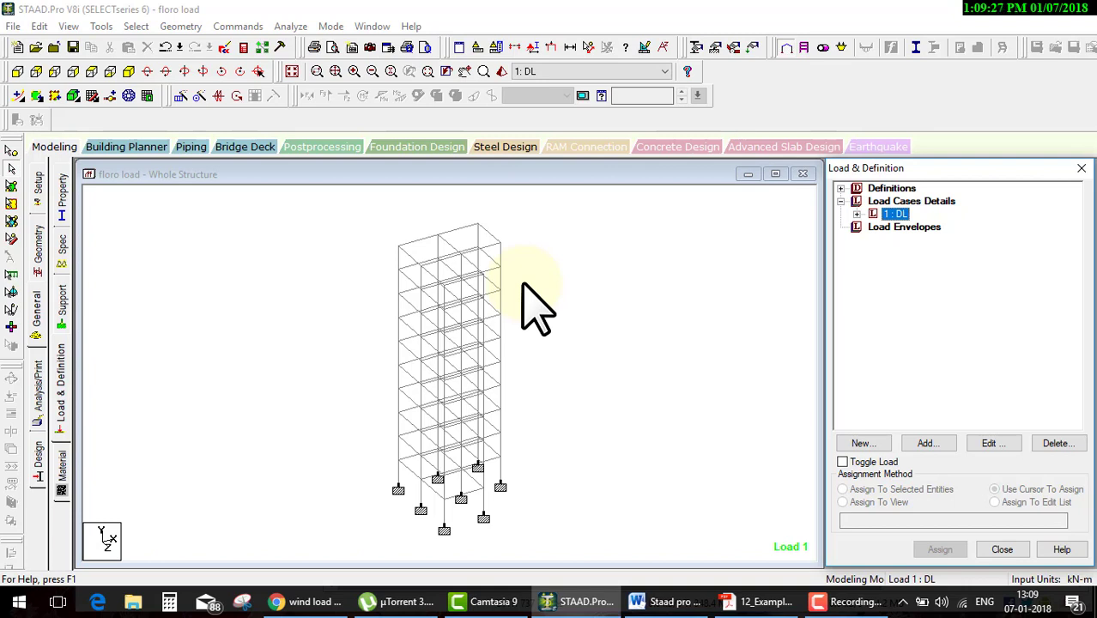
left_click(634, 293)
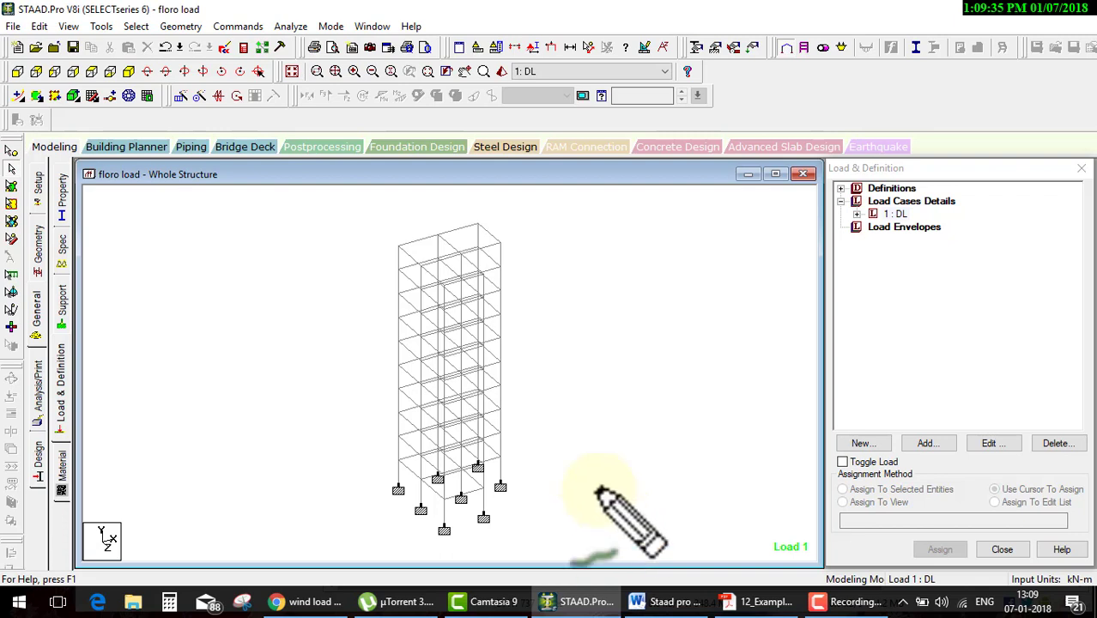
left_click_drag(557, 378, 605, 367)
left_click_drag(558, 303, 567, 333)
mouse_move(635, 302)
left_mouse_down()
mouse_move(659, 304)
mouse_move(650, 328)
mouse_move(724, 304)
mouse_move(727, 331)
mouse_move(730, 313)
mouse_move(758, 336)
left_mouse_up()
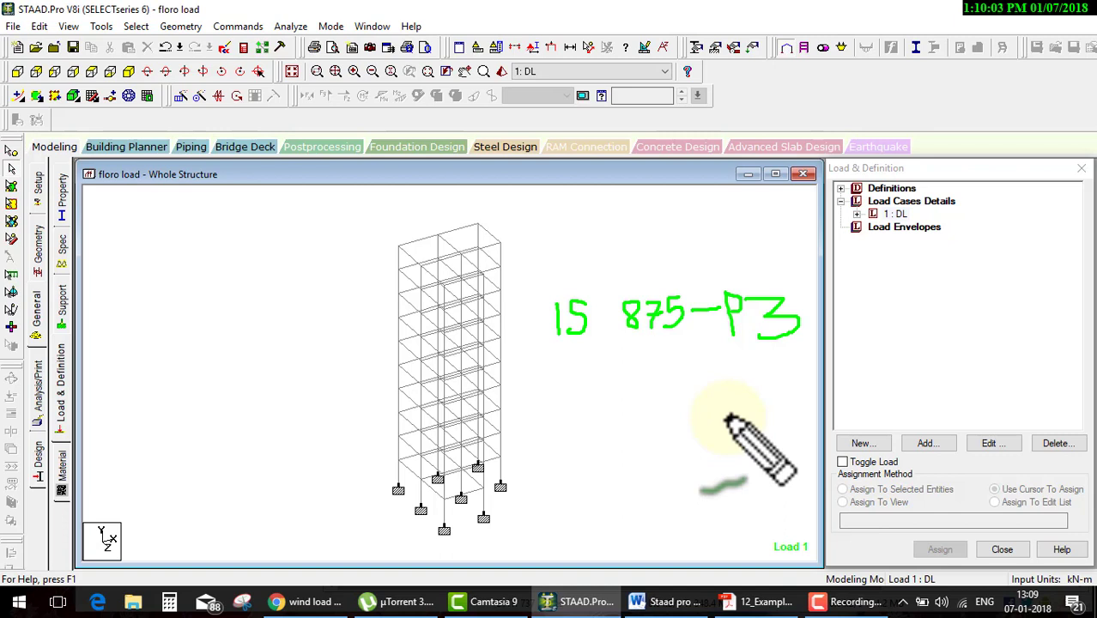
key("Escape")
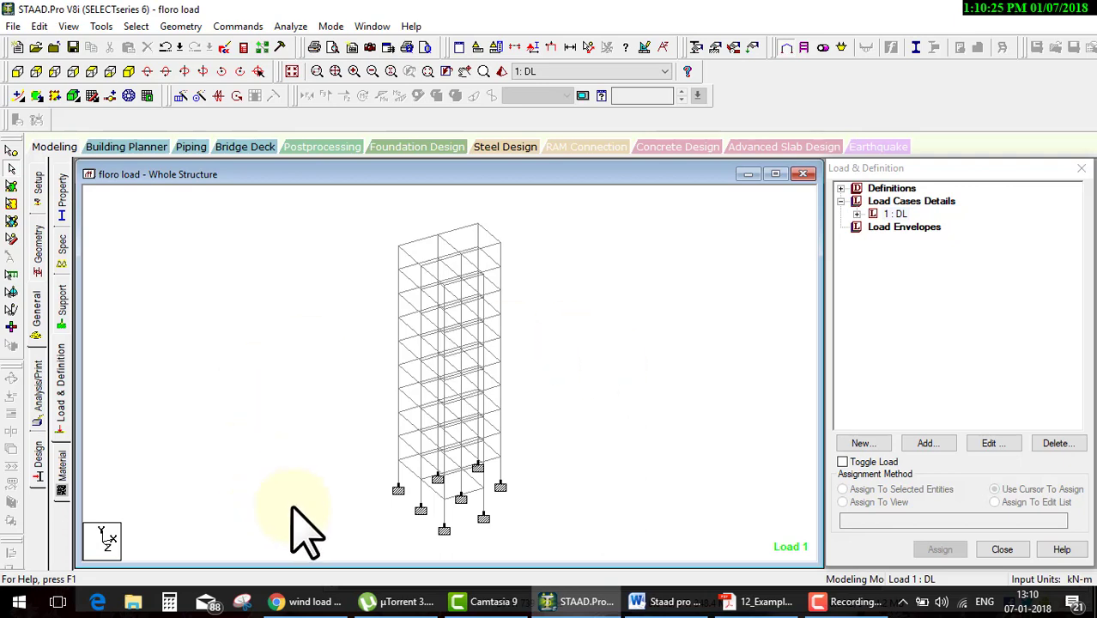
Bring up the wind load calculation image results and mark the basic wind speed Vb on a slide.
left_click(311, 602)
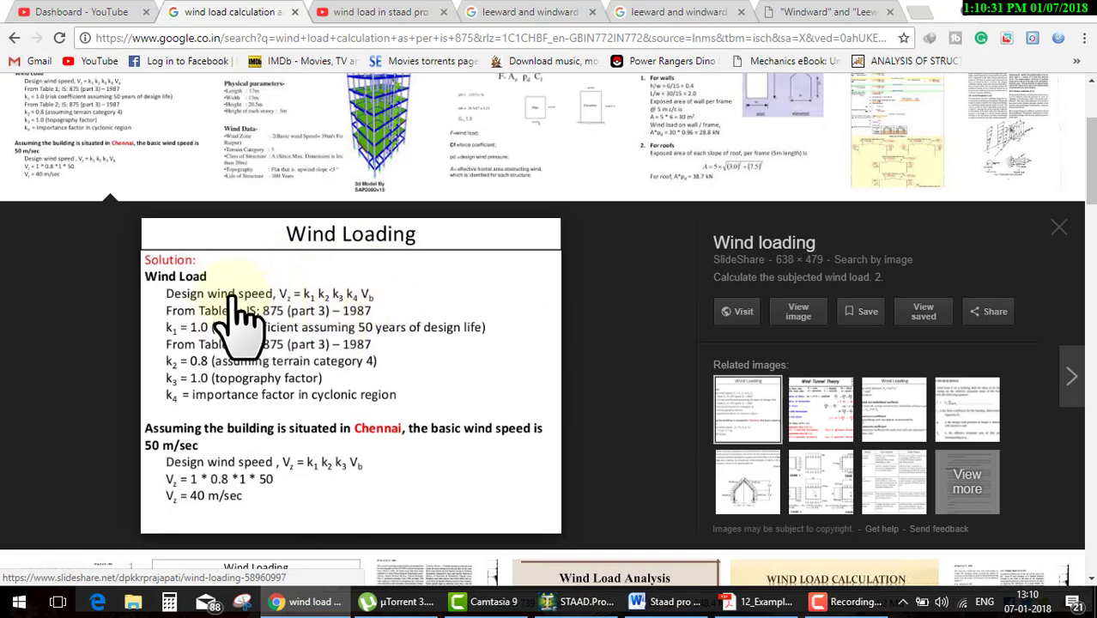
key("ctrl+shift+d")
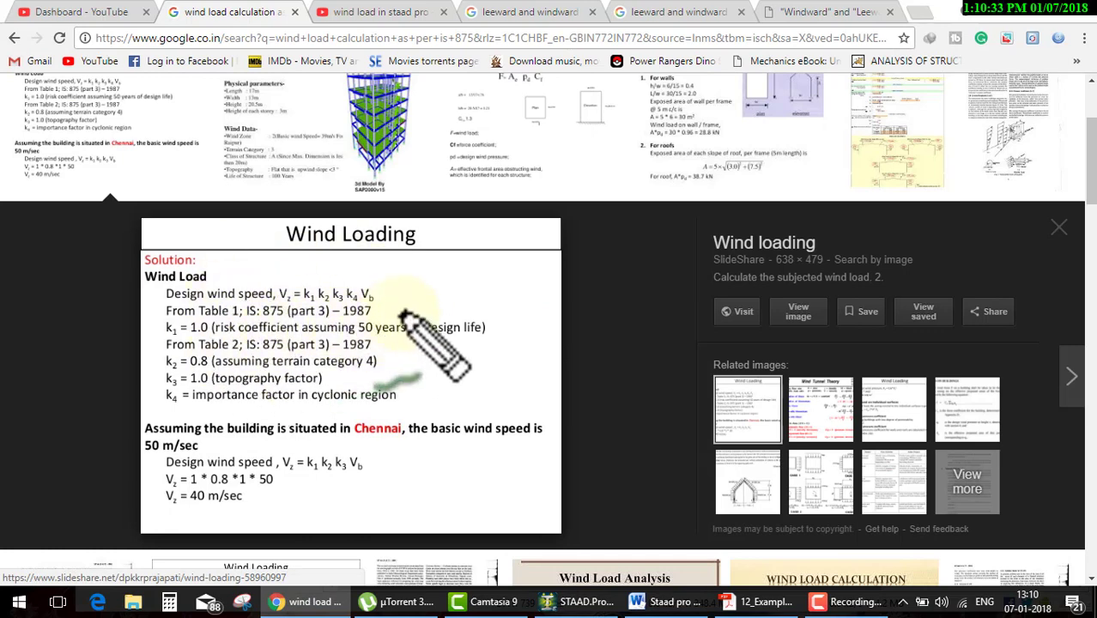
mouse_move(418, 262)
left_mouse_down()
mouse_move(434, 292)
mouse_move(445, 257)
mouse_move(456, 292)
mouse_move(497, 304)
left_mouse_up()
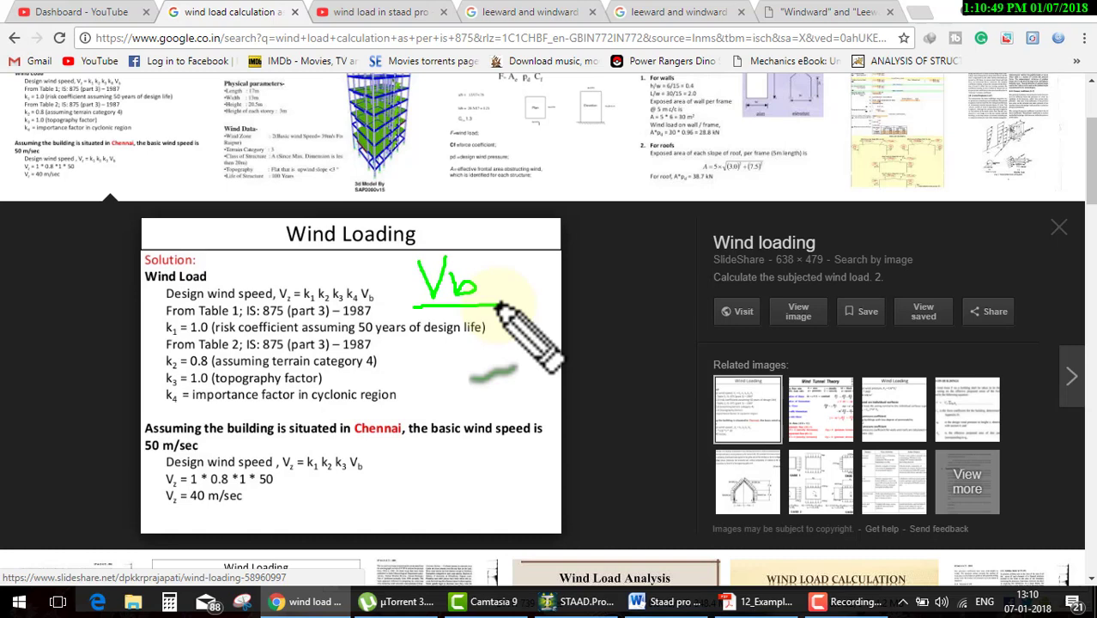
scroll(510, 335, "down", 5)
Enlarge the occupancy-wise UDL table image from the results, then scroll back to the top.
scroll(510, 269, "down", 4)
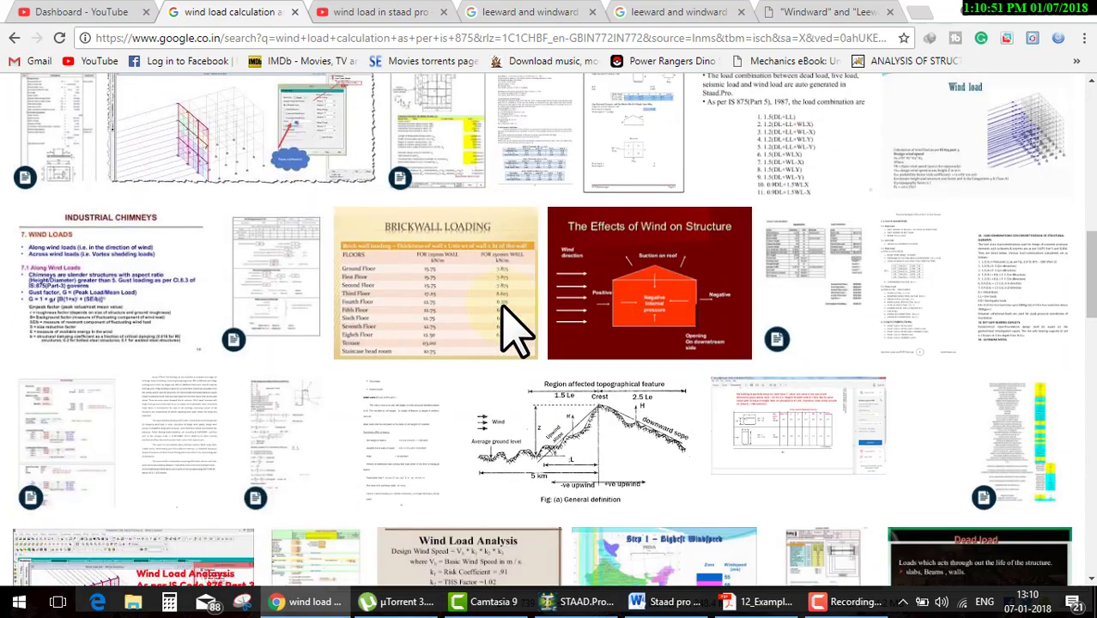
scroll(527, 359, "down", 3)
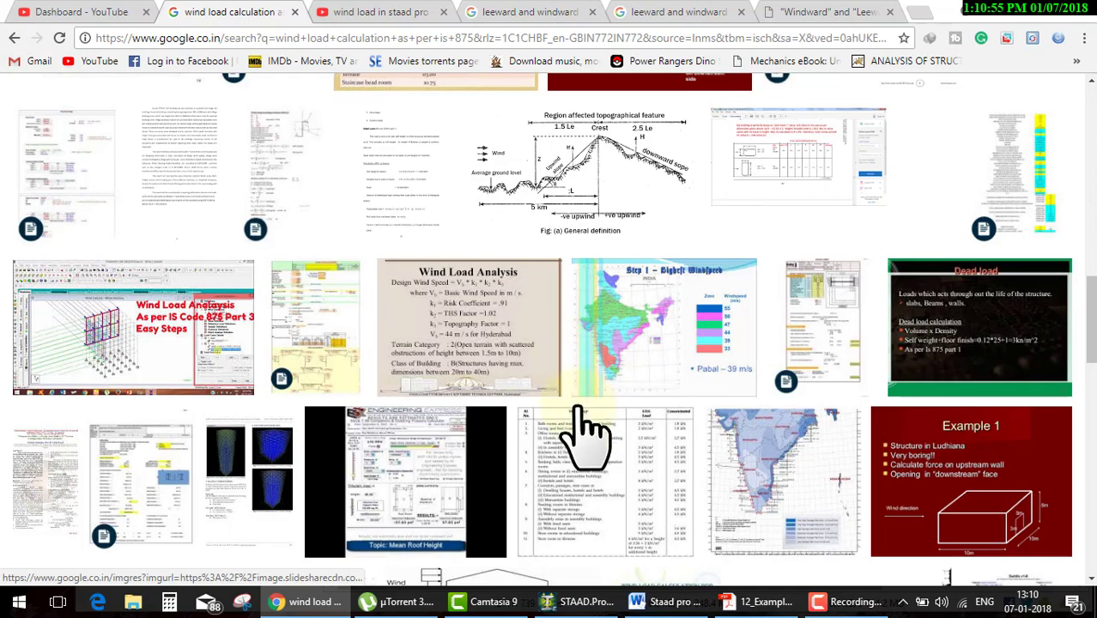
left_click(599, 474)
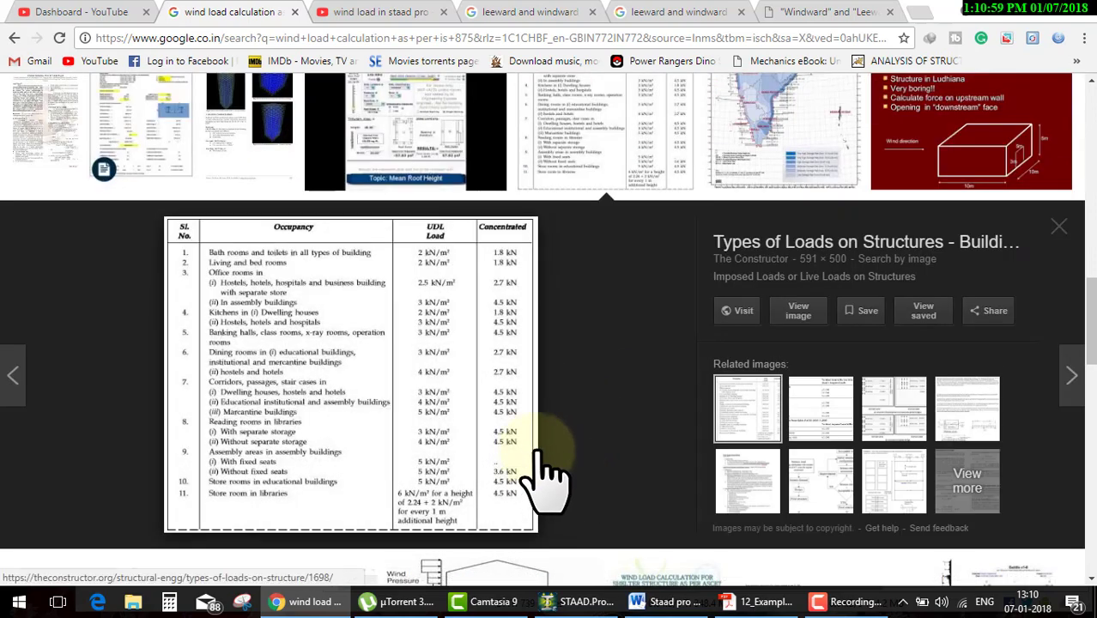
scroll(540, 473, "up", 4)
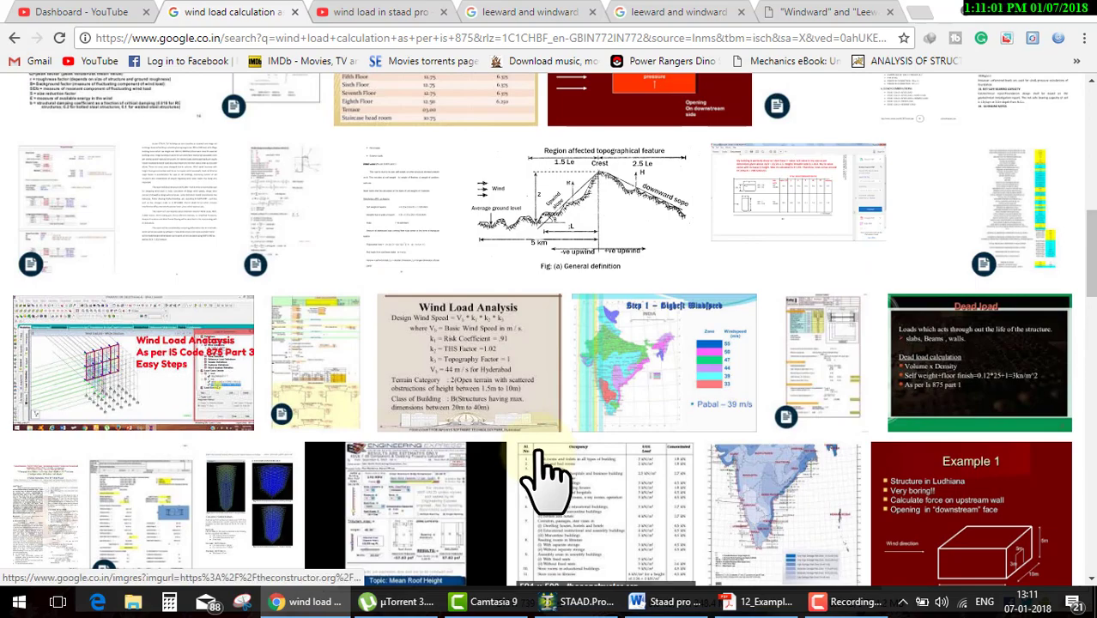
scroll(546, 477, "up", 3)
scroll(546, 476, "up", 2)
scroll(545, 476, "up", 3)
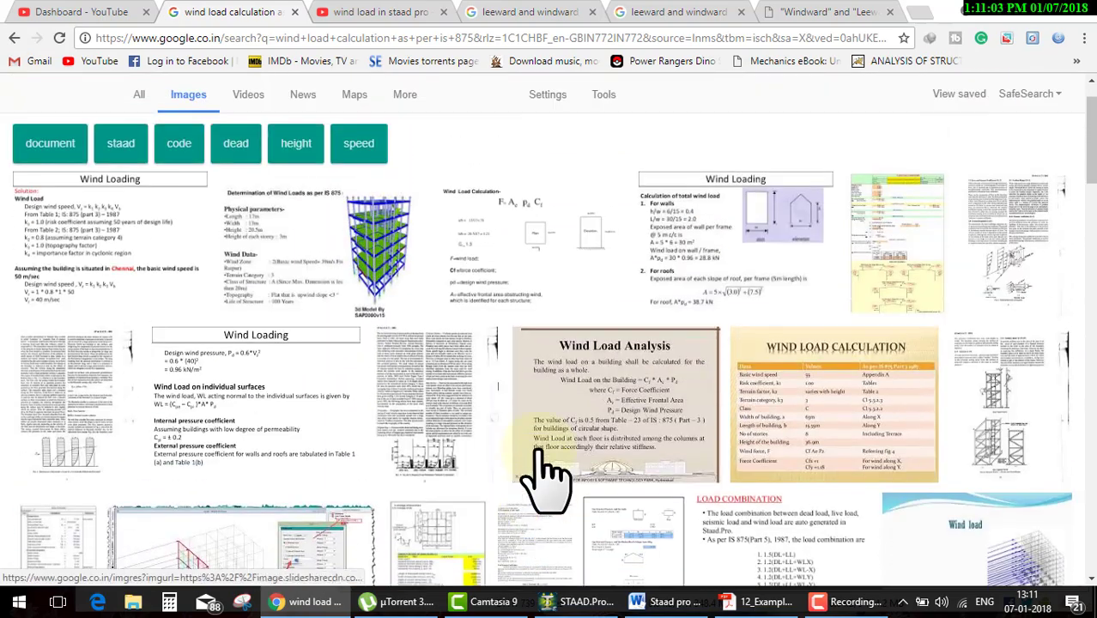
left_click(75, 233)
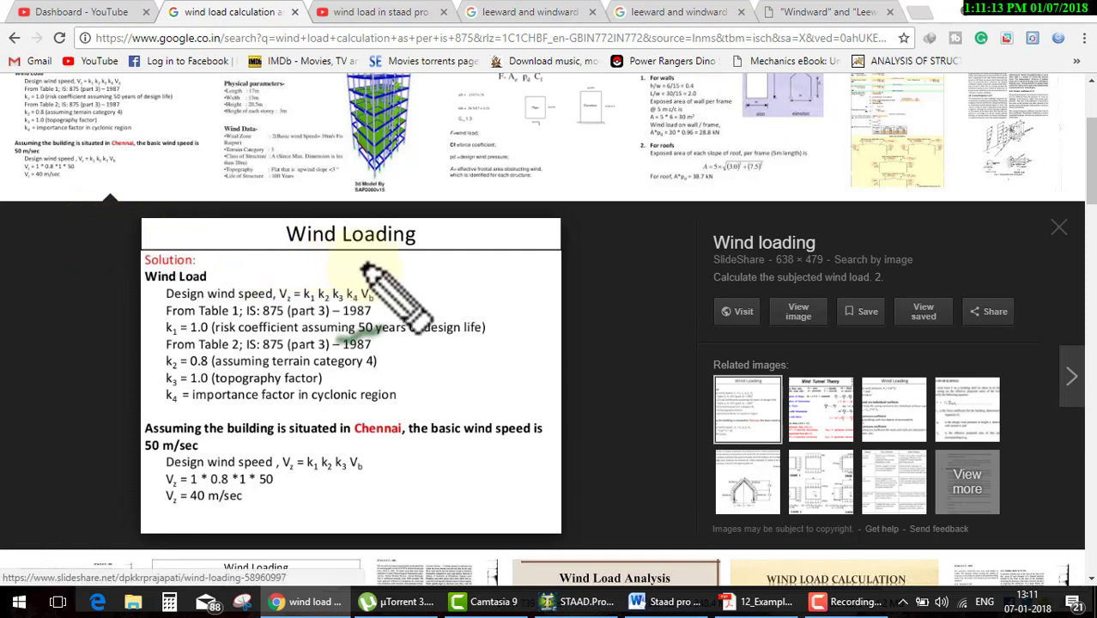
mouse_move(383, 265)
left_mouse_down()
mouse_move(417, 290)
mouse_move(416, 304)
mouse_move(437, 270)
mouse_move(439, 319)
mouse_move(512, 299)
left_mouse_up()
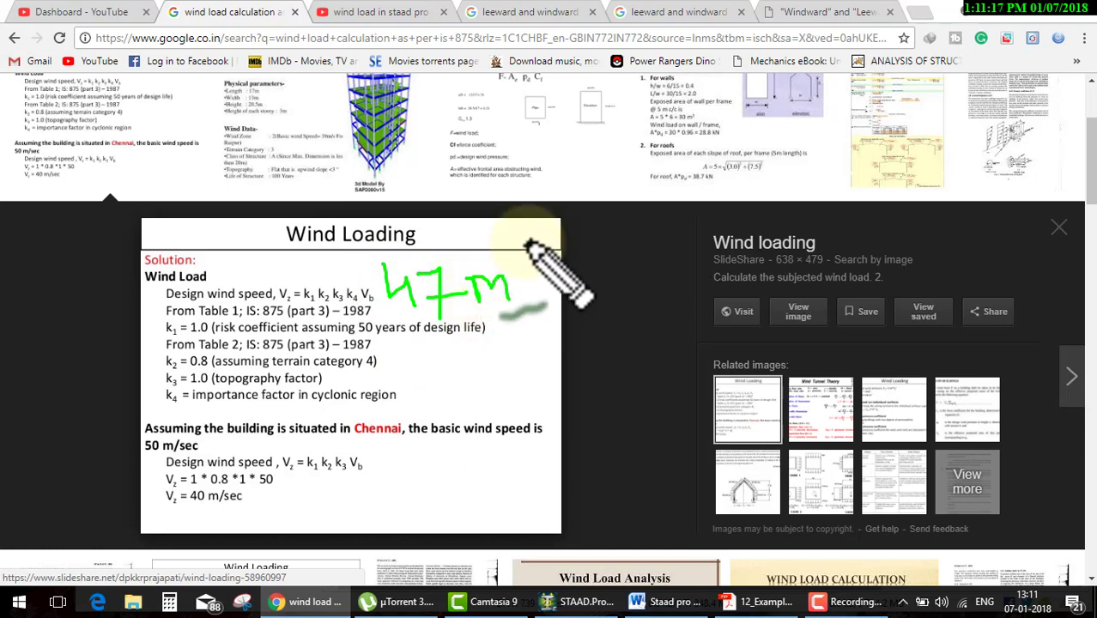
mouse_move(530, 234)
left_mouse_down()
mouse_move(532, 278)
mouse_move(592, 249)
mouse_move(639, 257)
left_mouse_up()
left_click_drag(381, 339, 816, 273)
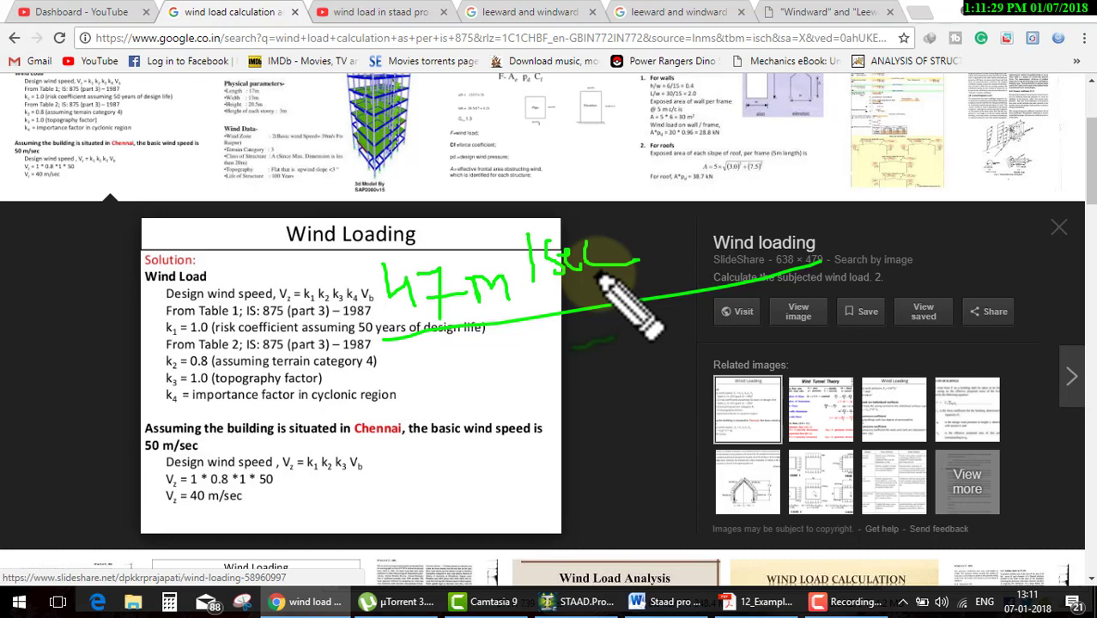
key("Escape")
key("ctrl+shift+d")
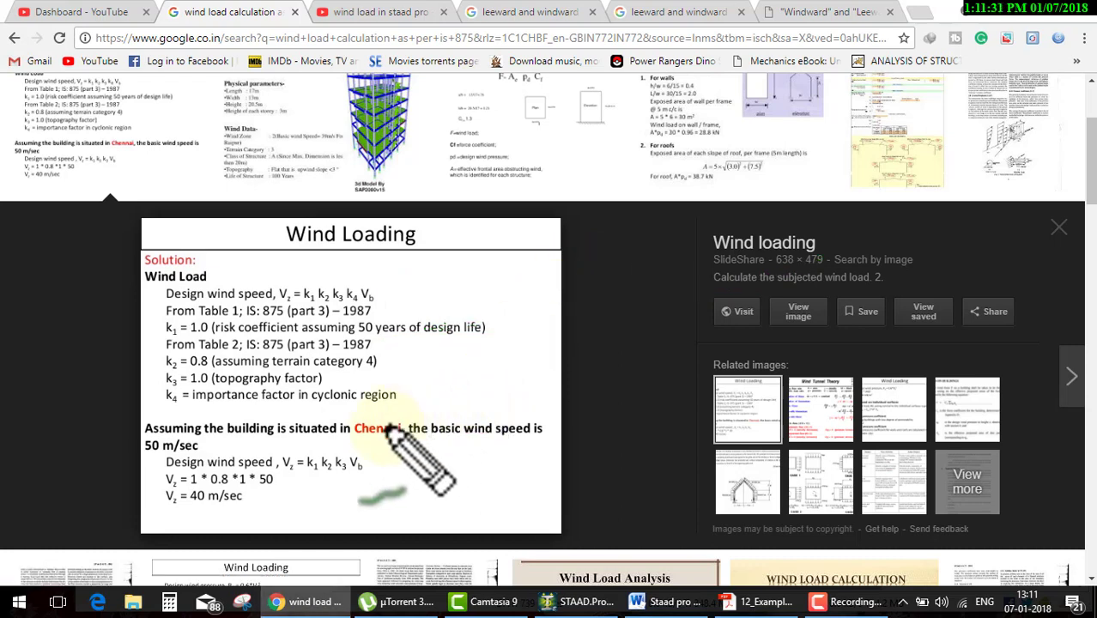
left_click_drag(252, 525, 299, 514)
left_click_drag(278, 455, 374, 459)
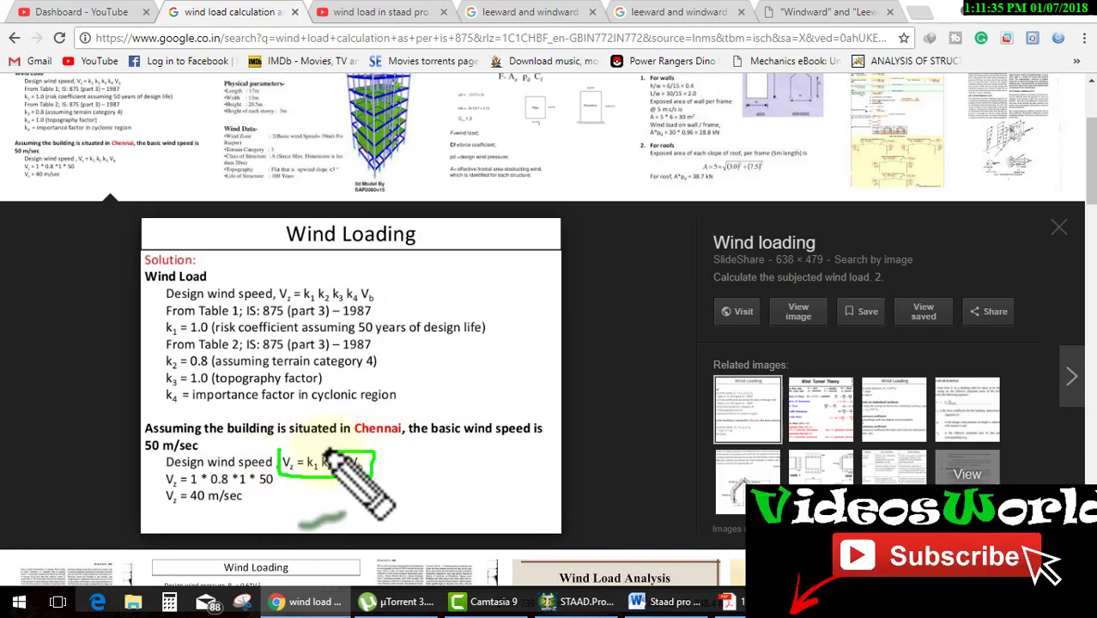
mouse_move(372, 456)
left_mouse_down()
mouse_move(273, 453)
mouse_move(328, 403)
left_mouse_up()
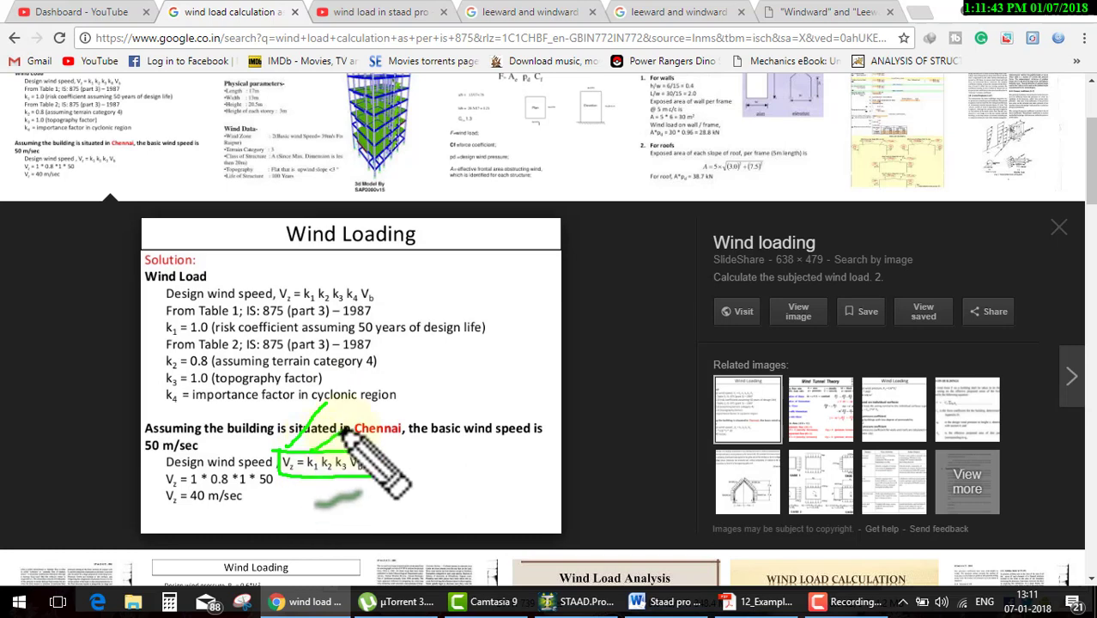
left_click_drag(285, 450, 403, 422)
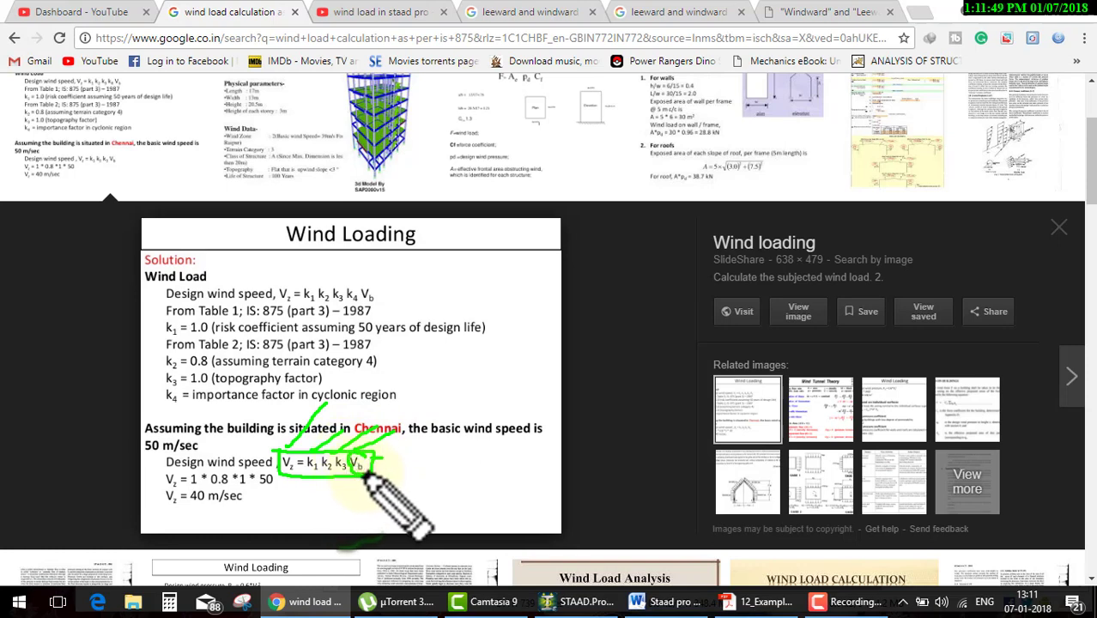
left_click_drag(365, 470, 432, 451)
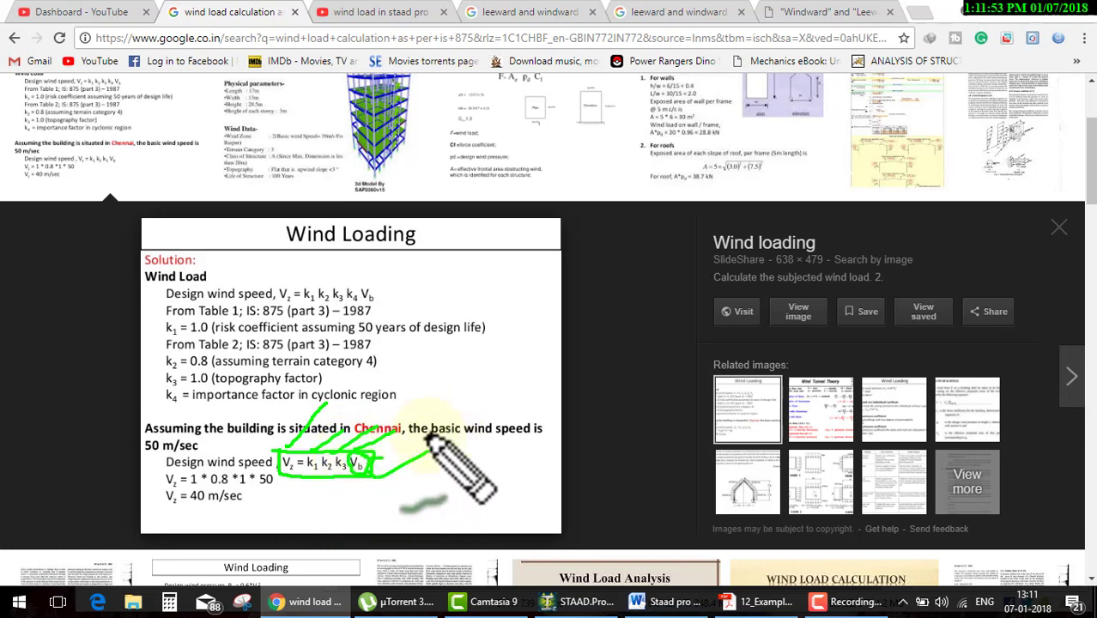
key("Escape")
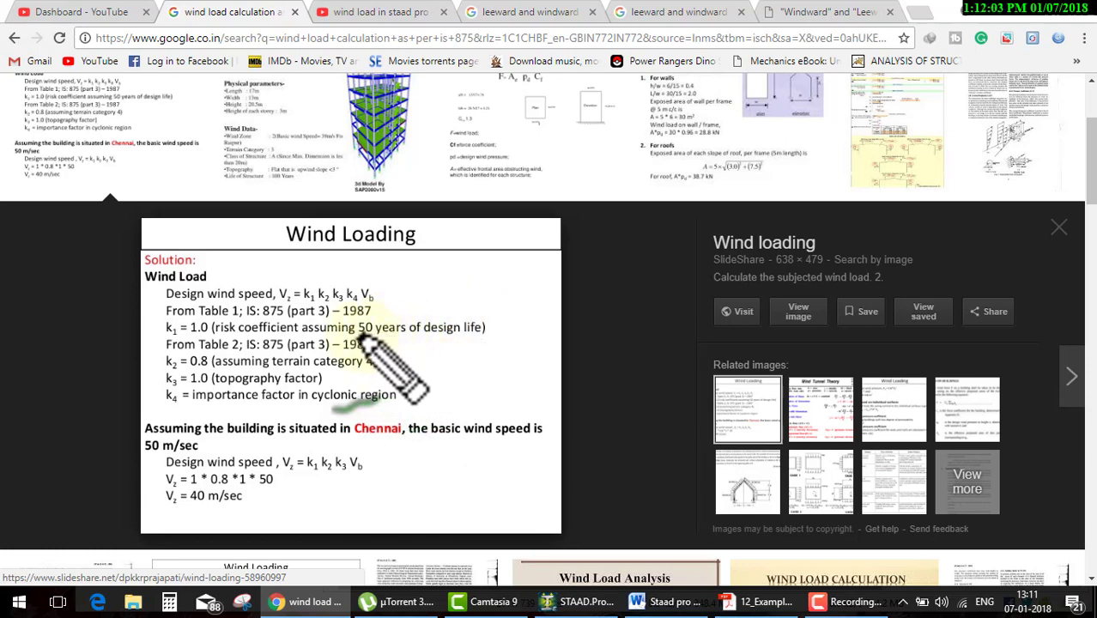
left_click_drag(358, 336, 375, 337)
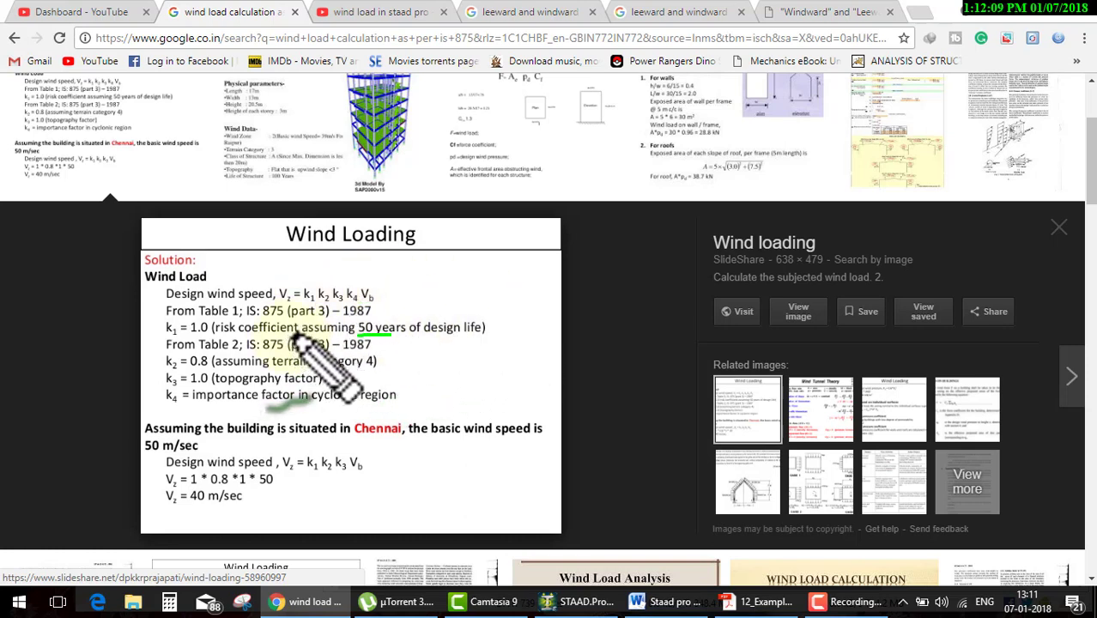
left_click_drag(190, 333, 207, 334)
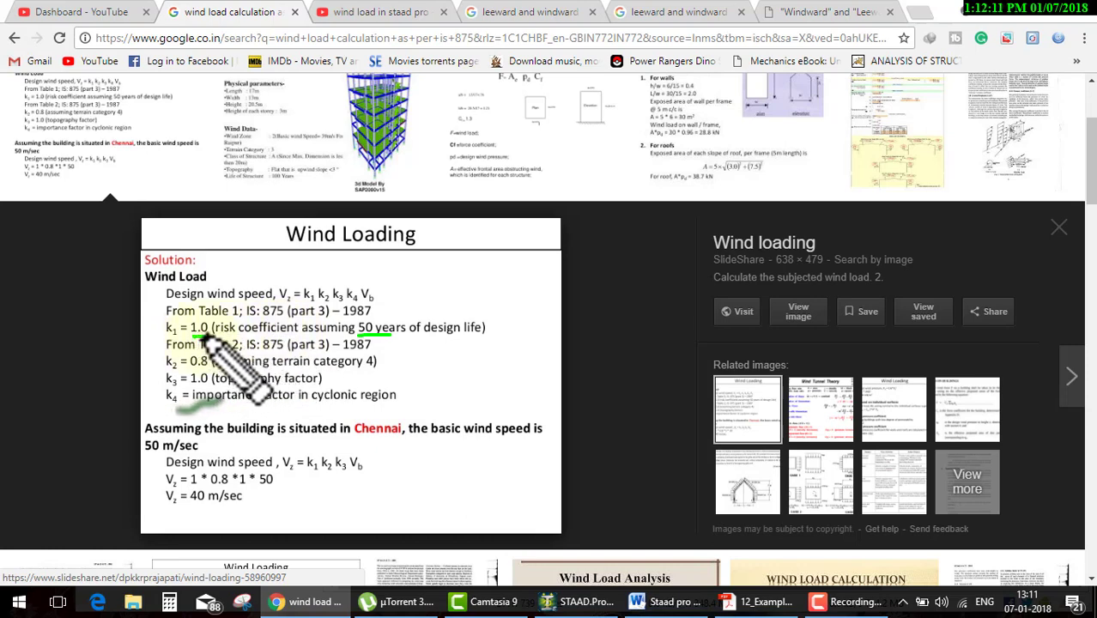
left_click_drag(375, 333, 404, 333)
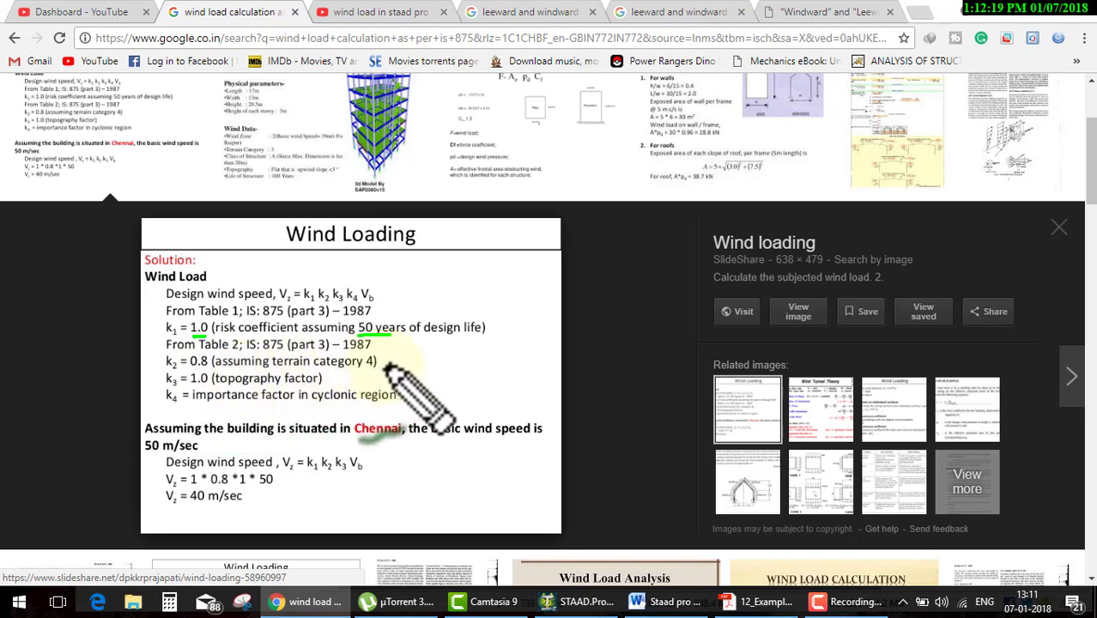
left_click_drag(376, 361, 426, 350)
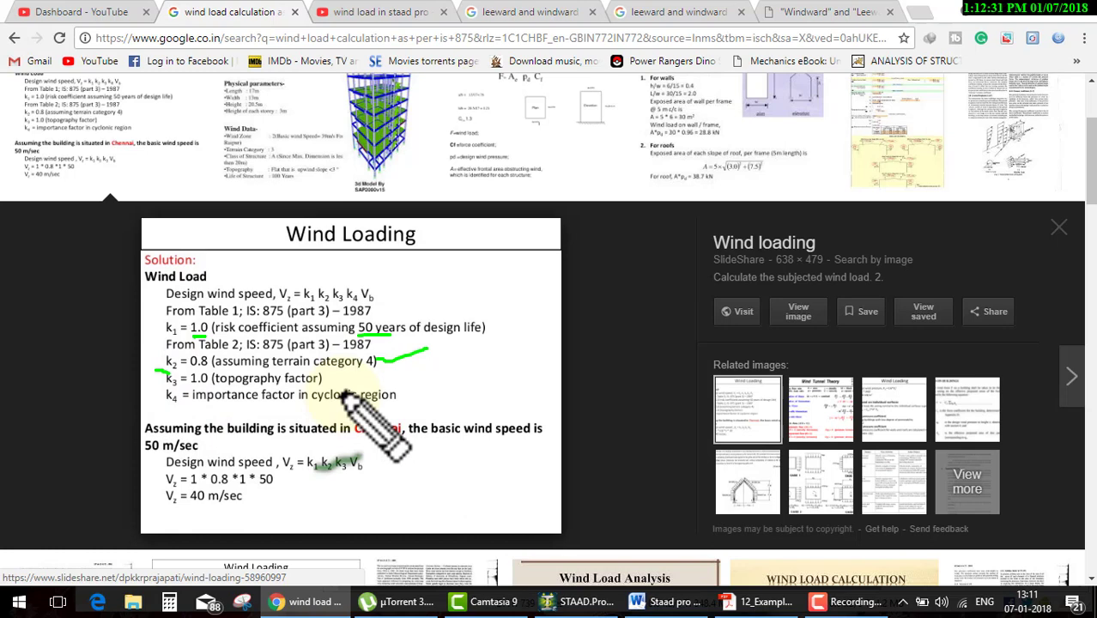
left_click_drag(425, 405, 472, 395)
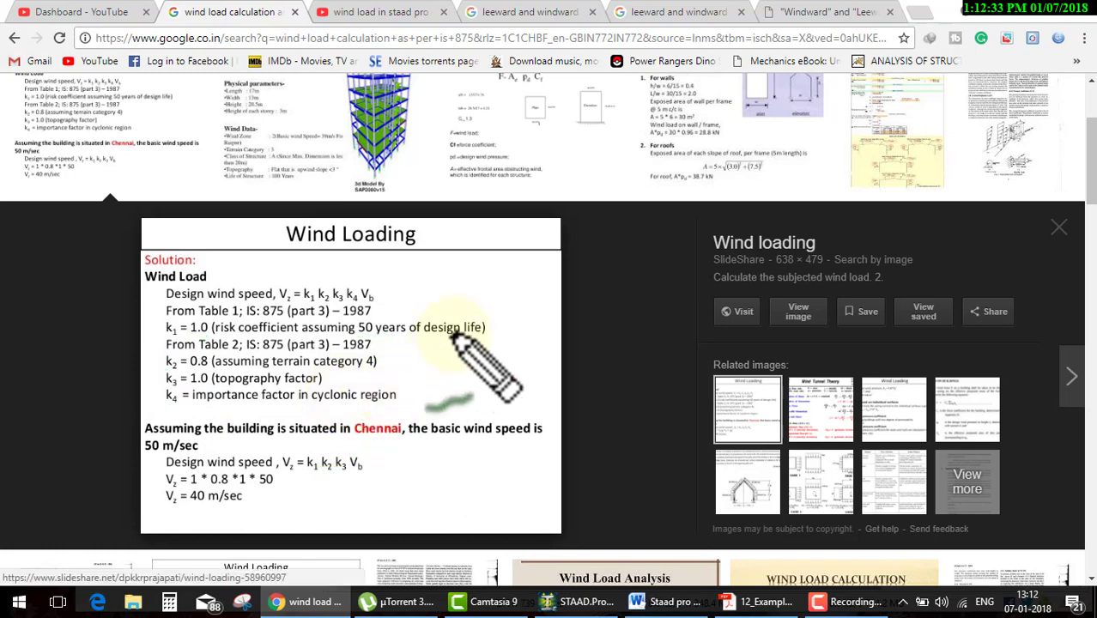
left_click_drag(492, 322, 493, 341)
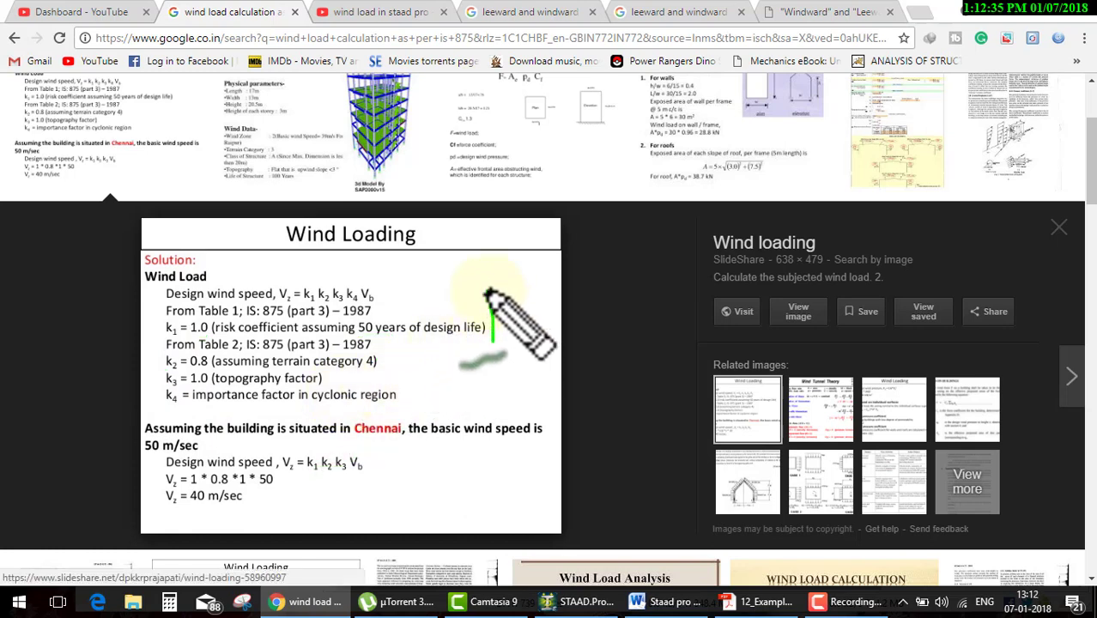
mouse_move(485, 293)
left_mouse_down()
mouse_move(509, 335)
mouse_move(532, 342)
left_mouse_up()
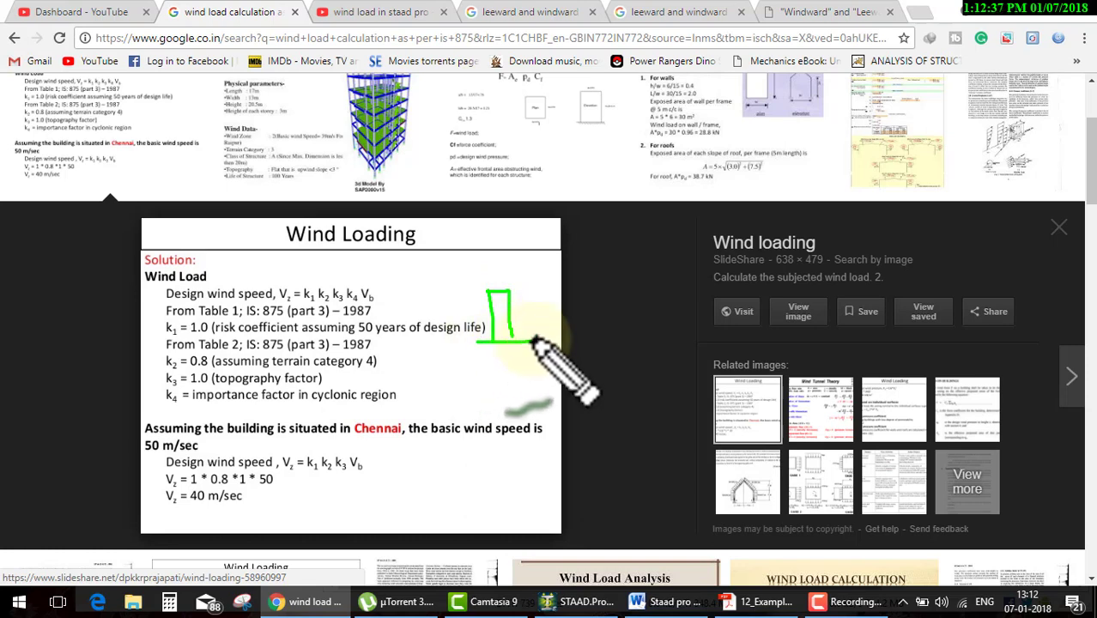
mouse_move(426, 352)
left_mouse_down()
mouse_move(426, 243)
mouse_move(454, 291)
mouse_move(414, 351)
left_mouse_up()
left_click_drag(558, 222, 560, 347)
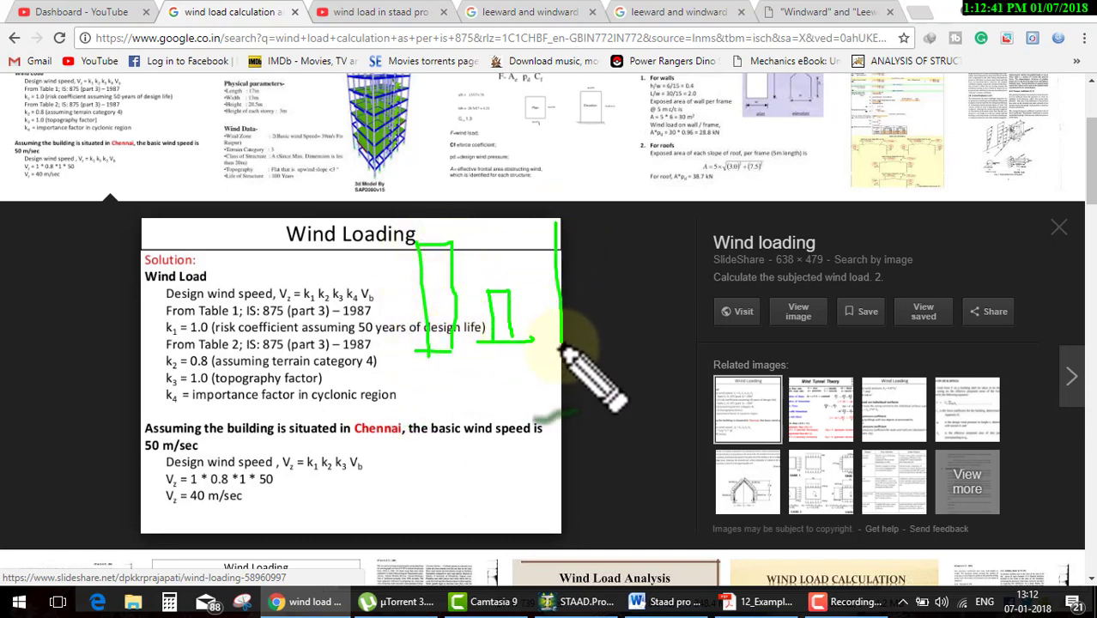
mouse_move(556, 221)
left_mouse_down()
mouse_move(605, 348)
mouse_move(627, 348)
left_mouse_up()
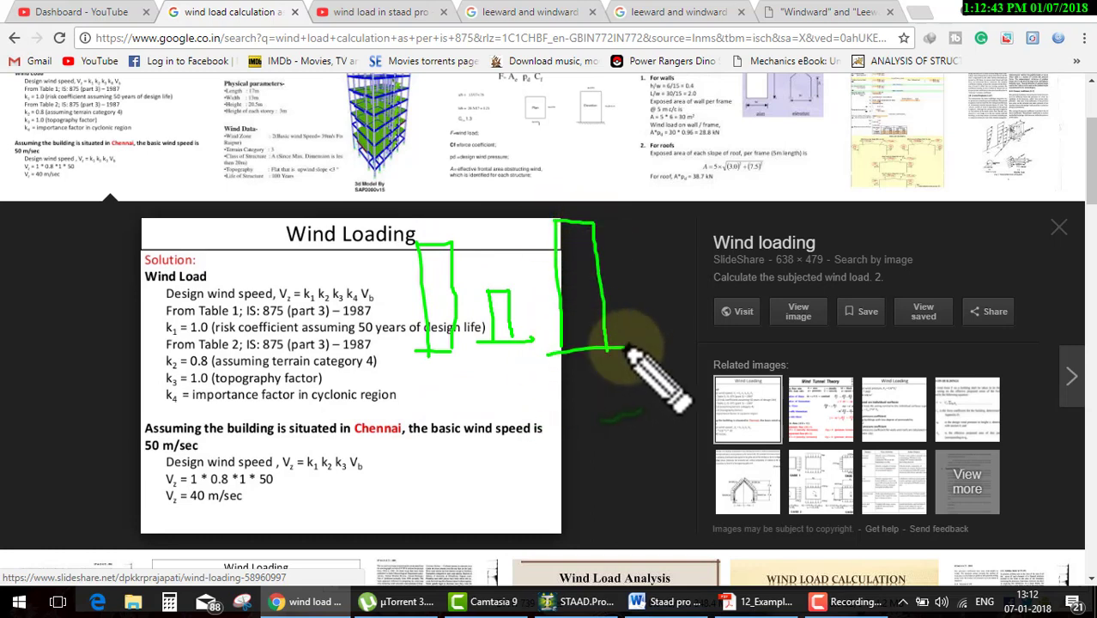
mouse_move(566, 371)
left_mouse_down()
mouse_move(579, 351)
mouse_move(613, 349)
left_mouse_up()
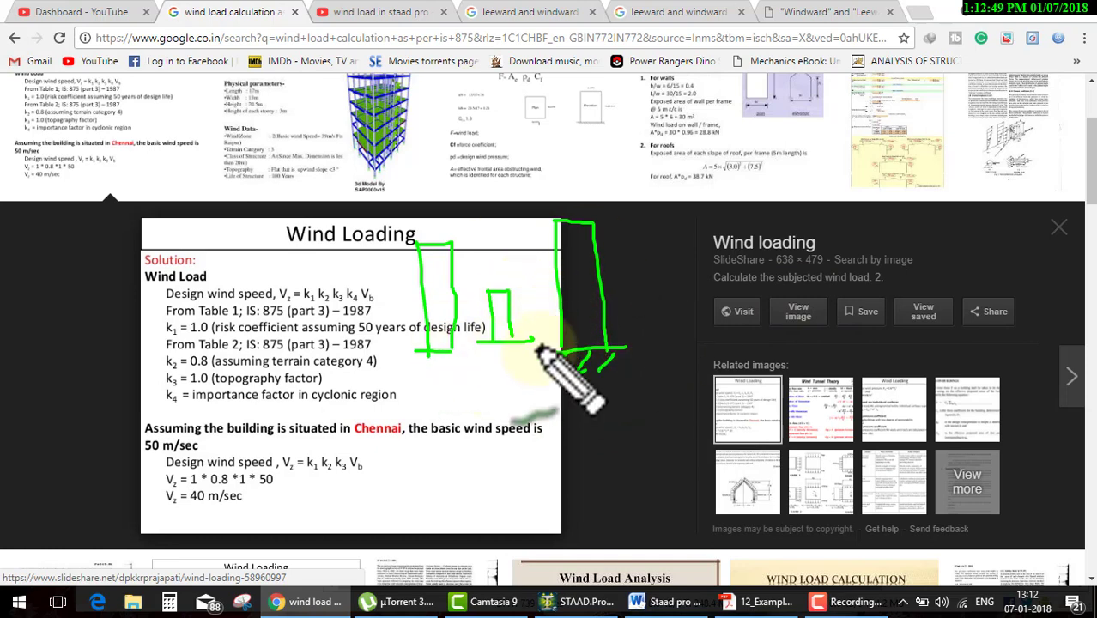
key("e")
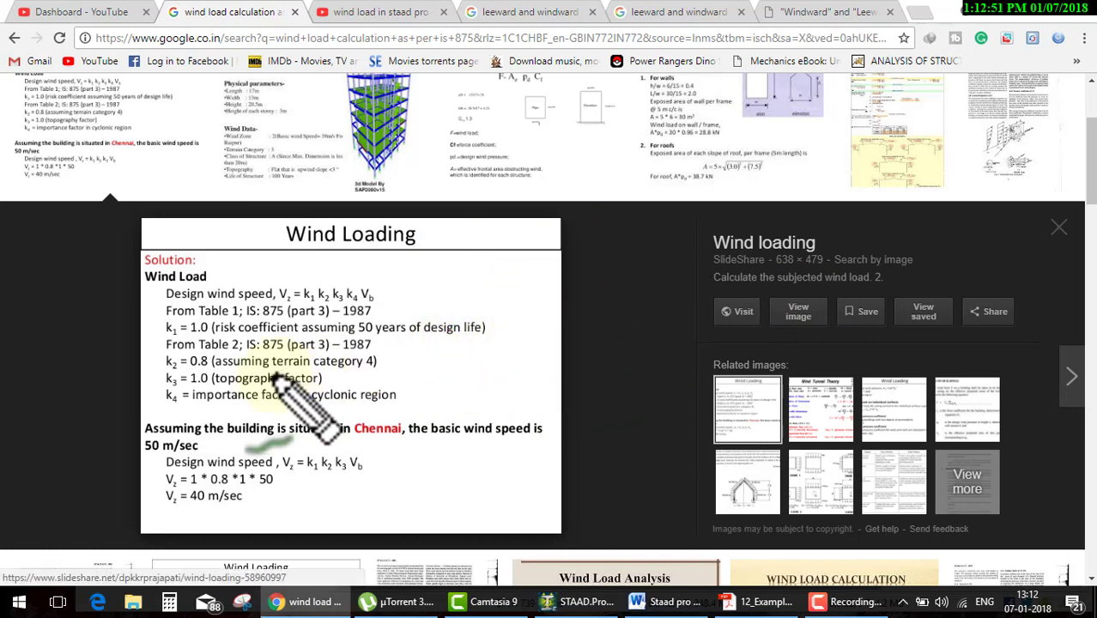
left_click_drag(329, 381, 375, 377)
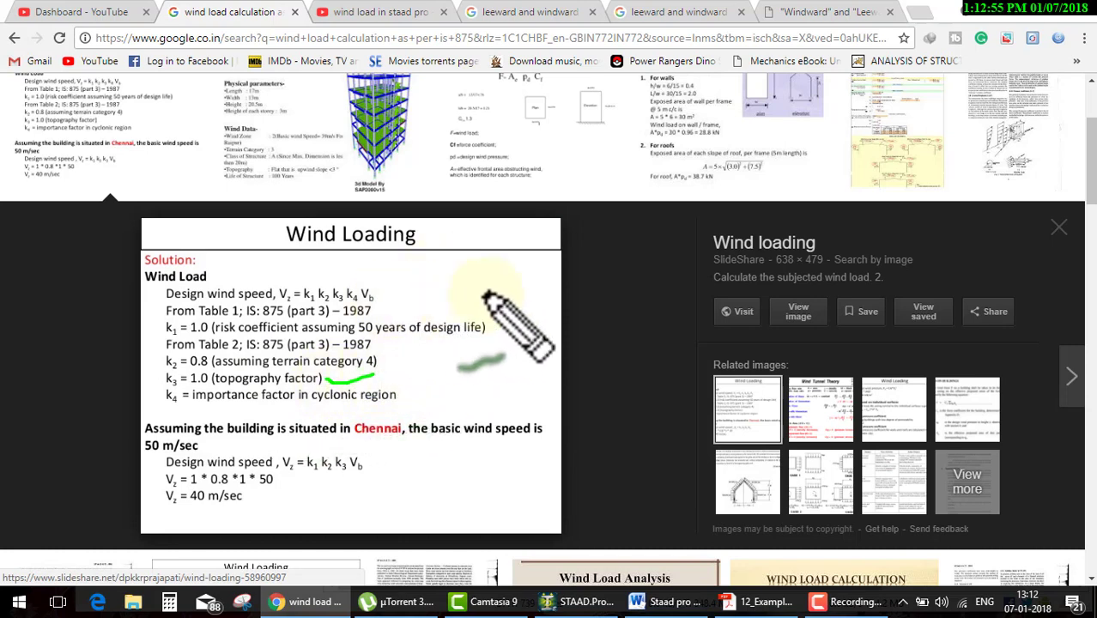
left_click_drag(380, 294, 552, 293)
mouse_move(487, 345)
left_mouse_down()
mouse_move(560, 251)
mouse_move(780, 256)
left_mouse_up()
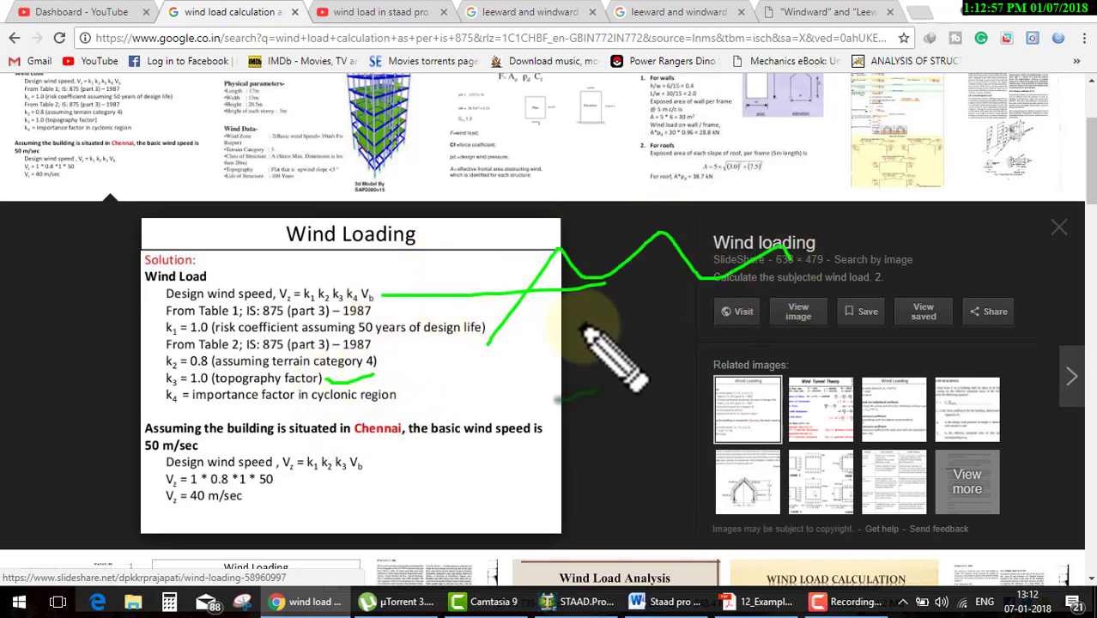
left_click_drag(498, 305, 961, 268)
left_click_drag(901, 223, 759, 142)
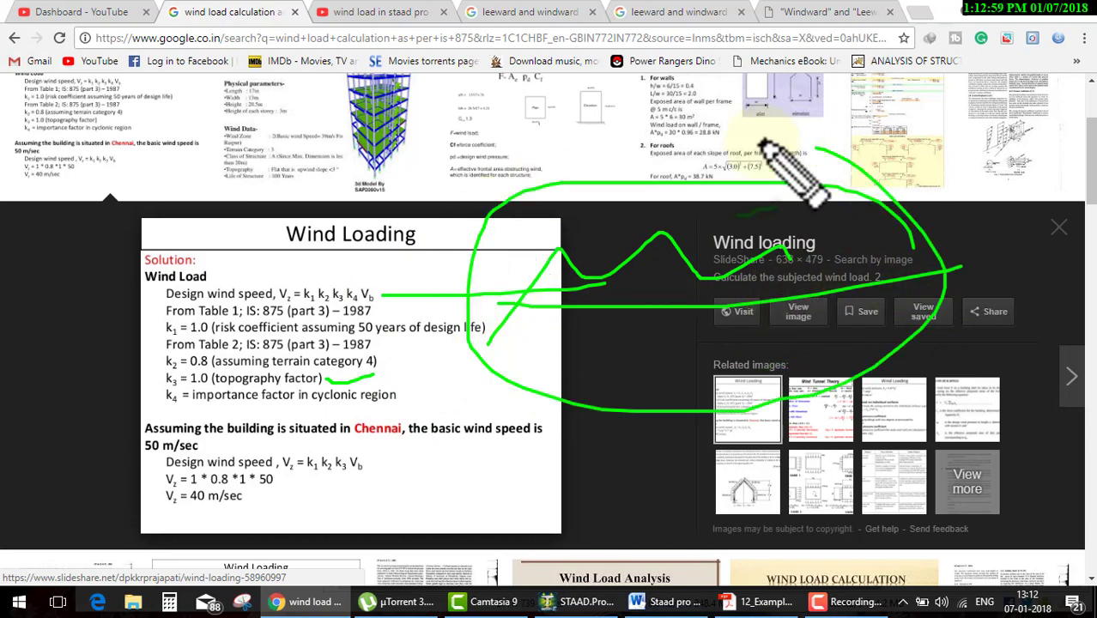
left_click_drag(477, 360, 414, 365)
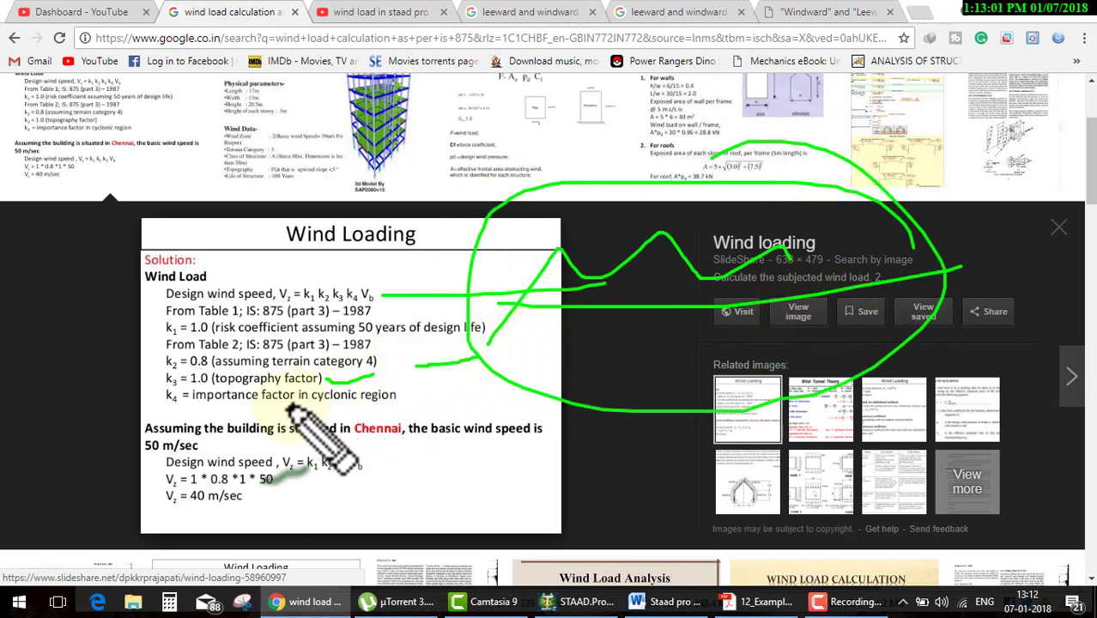
mouse_move(204, 409)
left_mouse_down()
mouse_move(395, 408)
mouse_move(326, 383)
mouse_move(419, 399)
left_mouse_up()
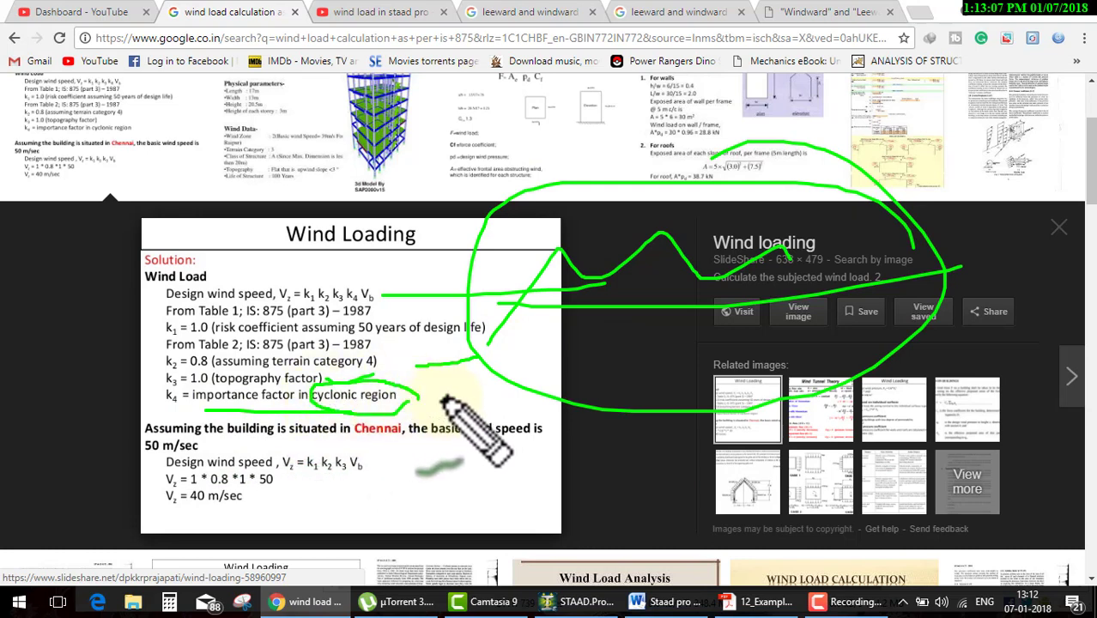
key("Escape")
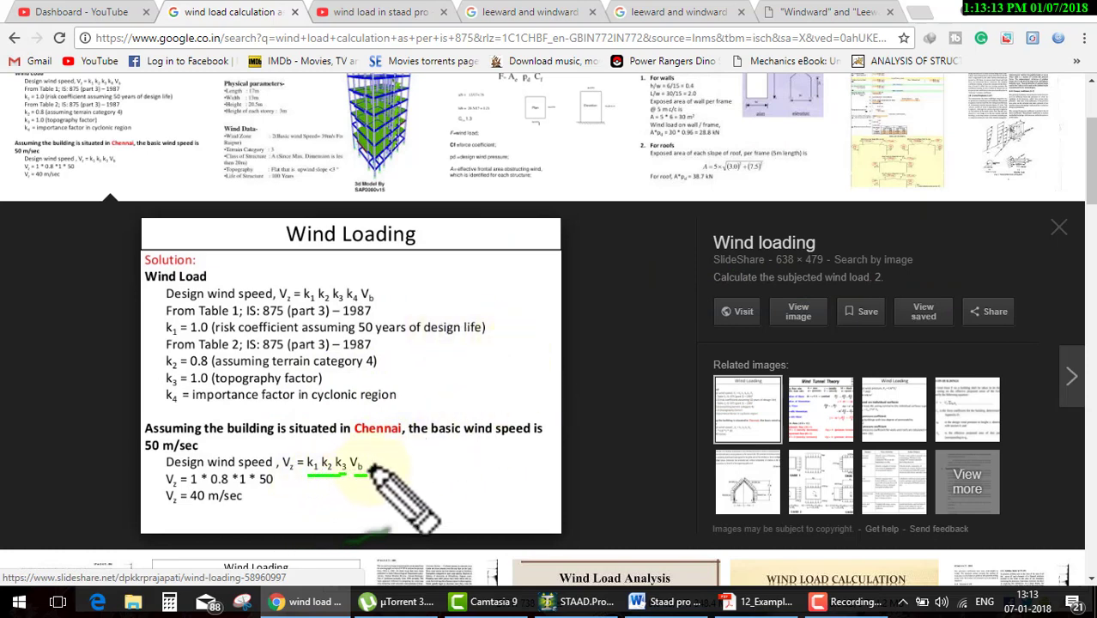
Annotate the Vz formula and the Vz = 40 m/sec result on the wind slide, then clear the ink.
mouse_move(371, 470)
left_mouse_down()
mouse_move(349, 477)
mouse_move(436, 445)
left_mouse_up()
mouse_move(464, 369)
left_mouse_down()
mouse_move(468, 397)
mouse_move(485, 393)
left_mouse_up()
mouse_move(488, 321)
left_mouse_down()
mouse_move(496, 371)
mouse_move(554, 386)
left_mouse_up()
left_click_drag(508, 347, 537, 342)
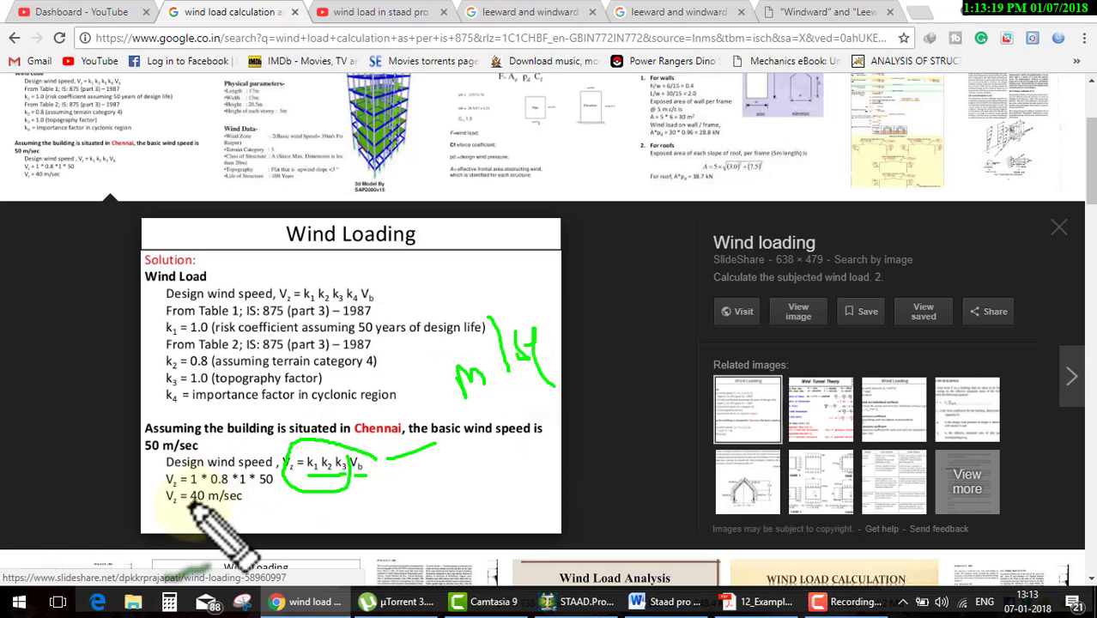
left_click_drag(158, 491, 165, 512)
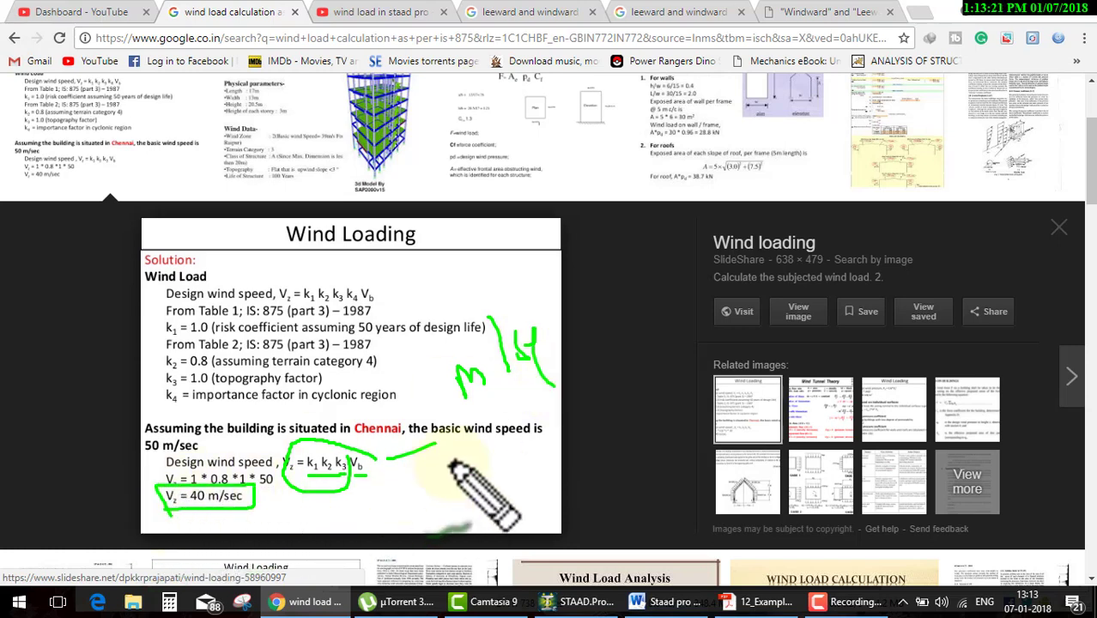
key("Escape")
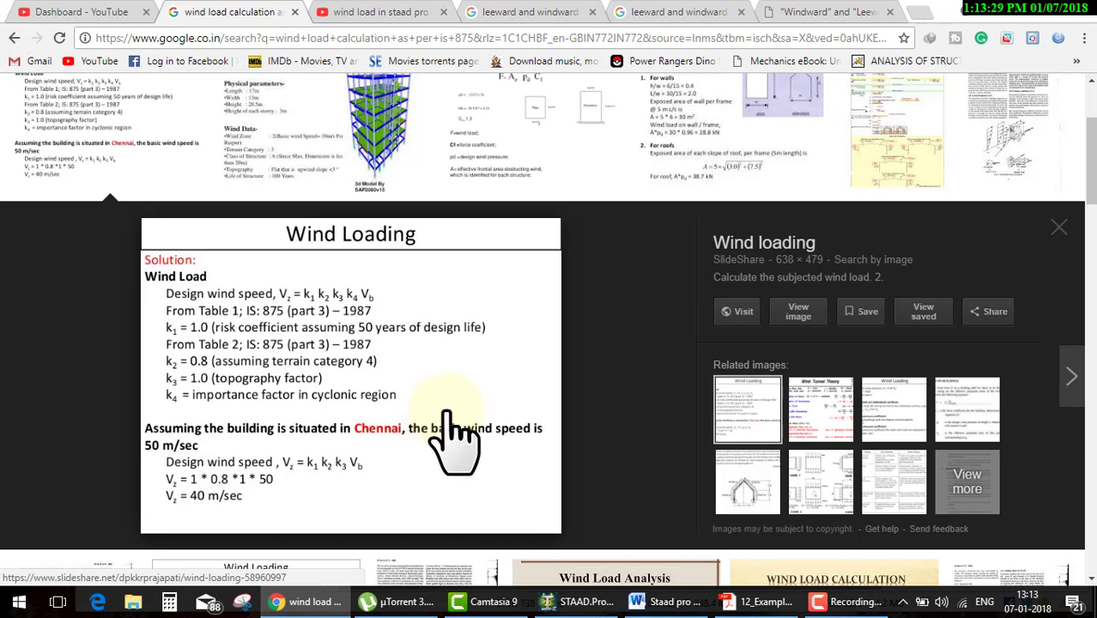
scroll(455, 438, "up", 2)
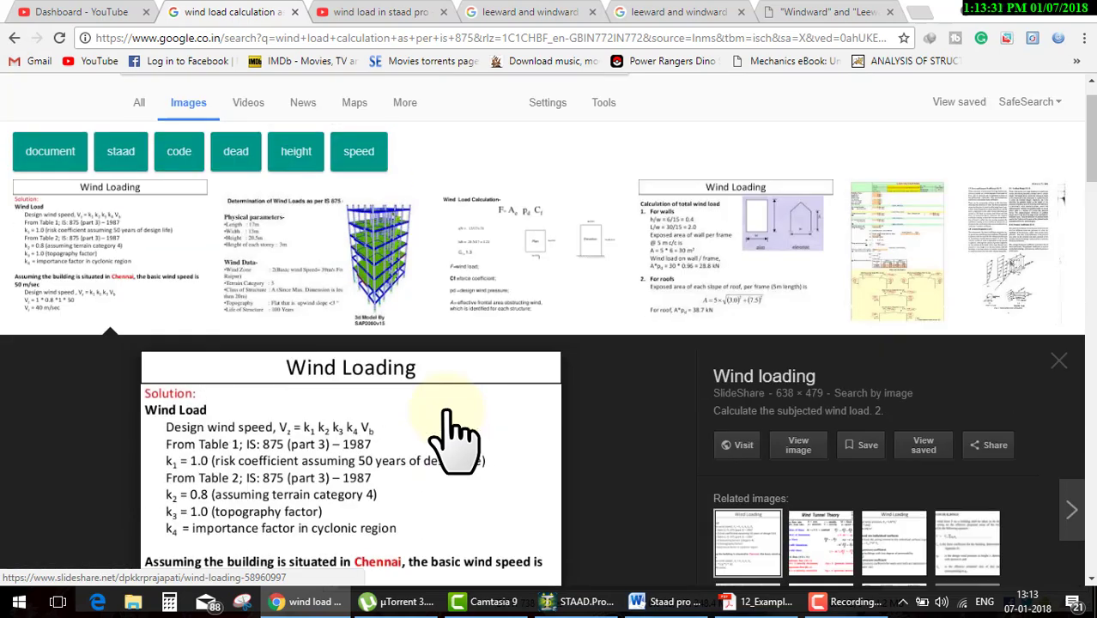
Scroll 12_Example_Problem.pdf to the design wind speed, marking Vz = k1 k2 k3 Vb and Vz = 40 m/sec.
left_click(760, 601)
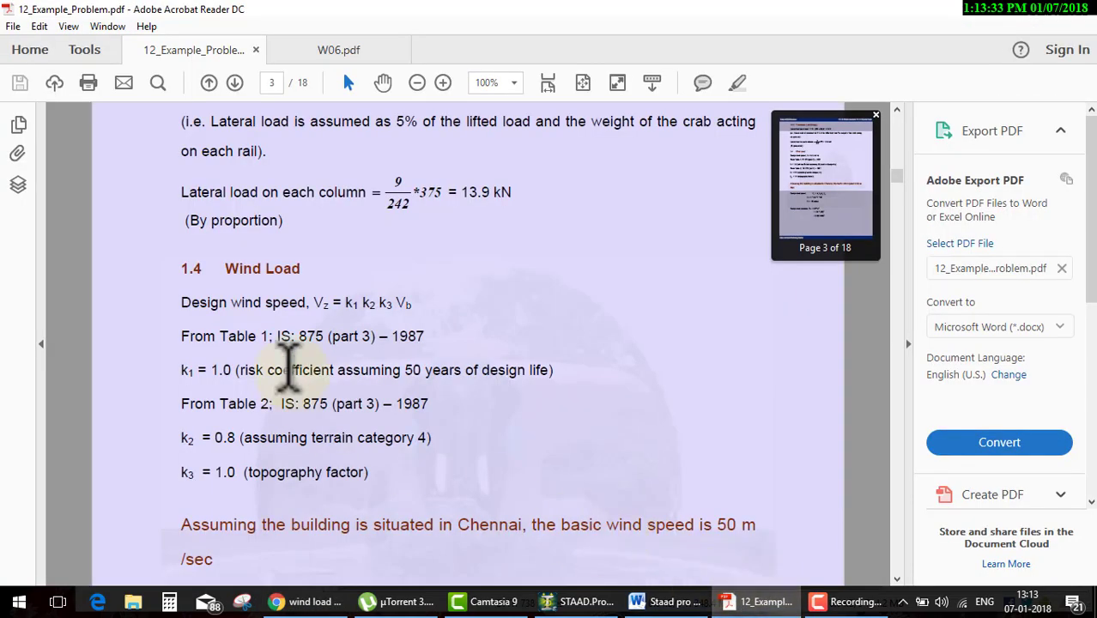
scroll(490, 307, "up", 5)
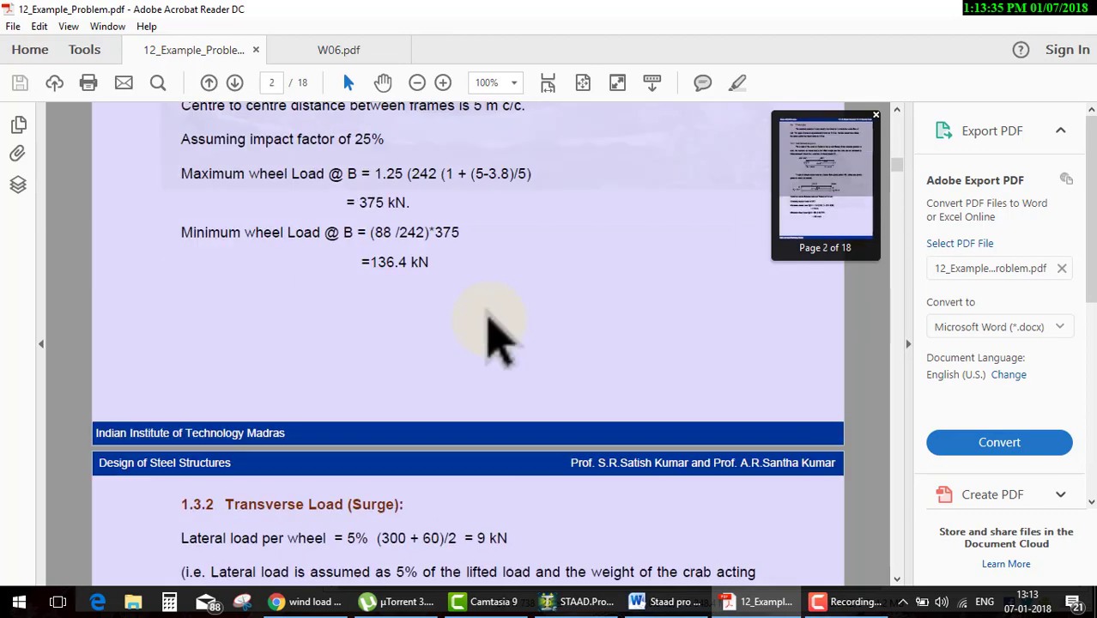
scroll(502, 343, "down", 2)
scroll(488, 317, "down", 3)
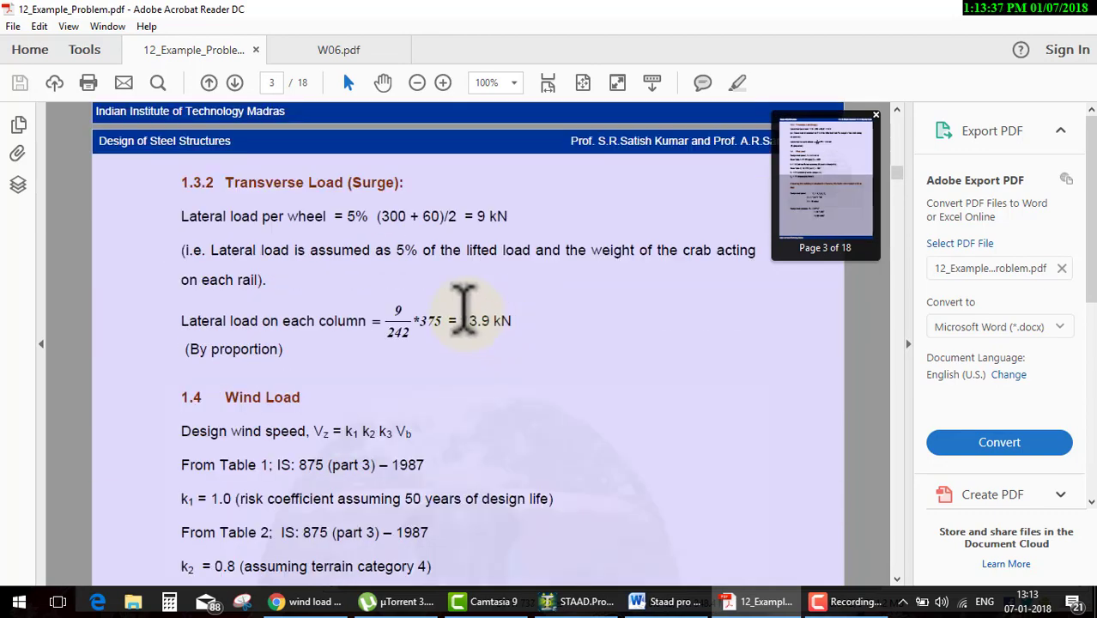
scroll(464, 307, "down", 2)
scroll(463, 307, "down", 1)
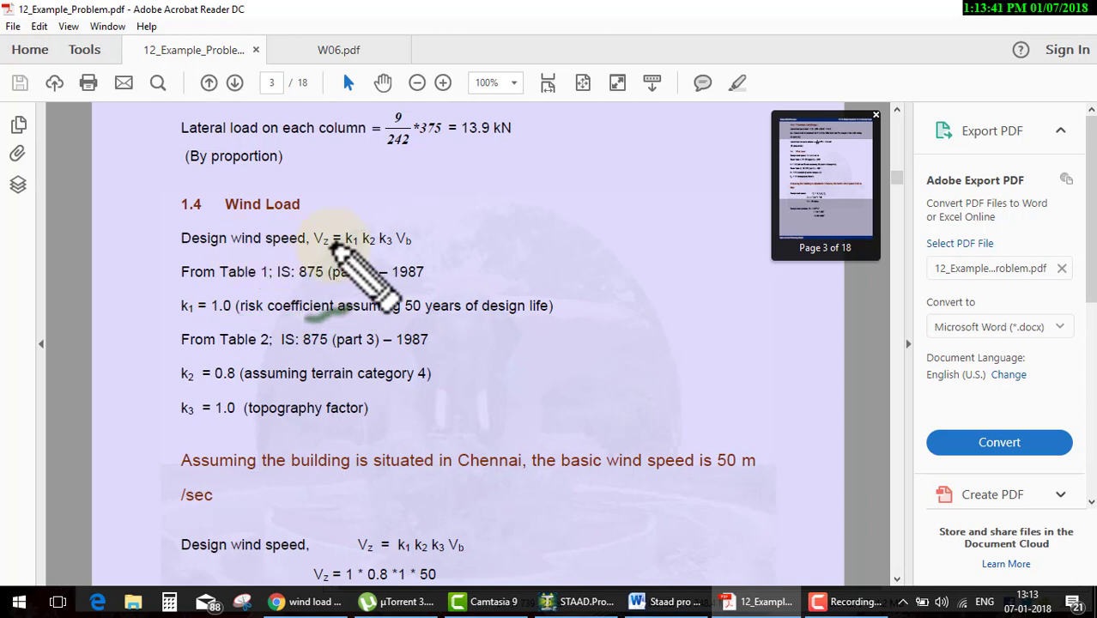
mouse_move(330, 239)
left_mouse_down()
mouse_move(310, 227)
mouse_move(412, 243)
mouse_move(421, 234)
mouse_move(312, 239)
left_mouse_up()
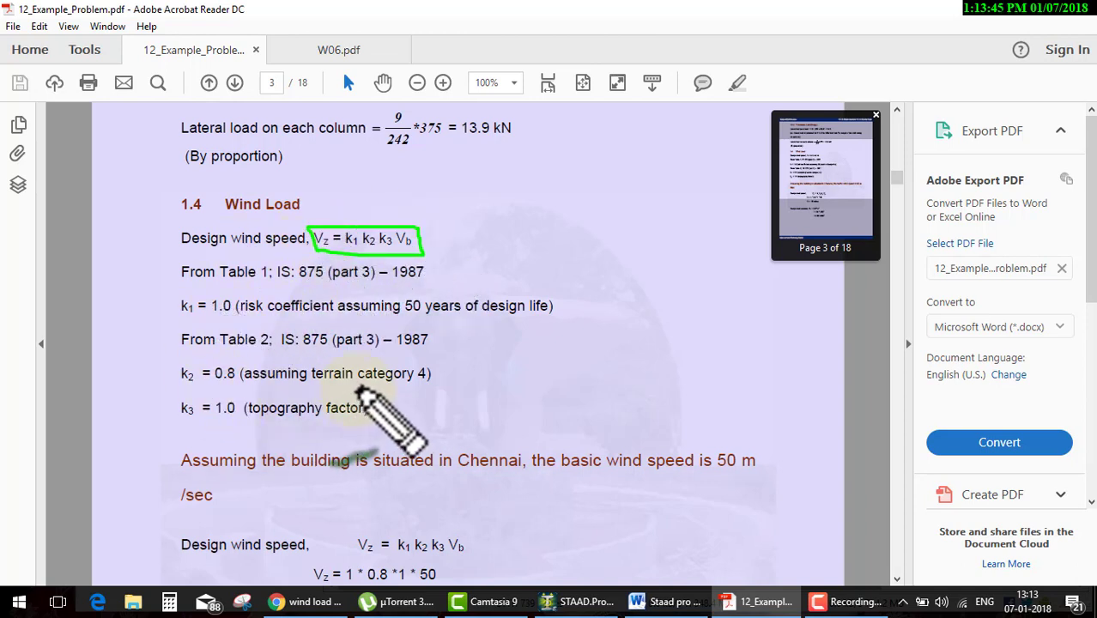
scroll(385, 373, "down", 3)
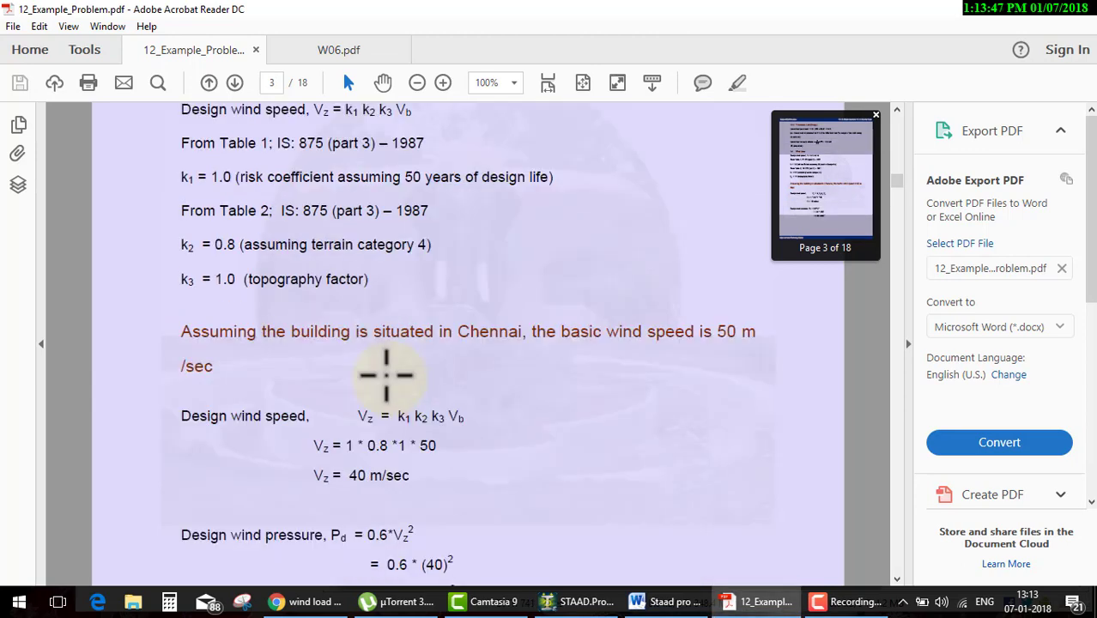
scroll(385, 373, "down", 2)
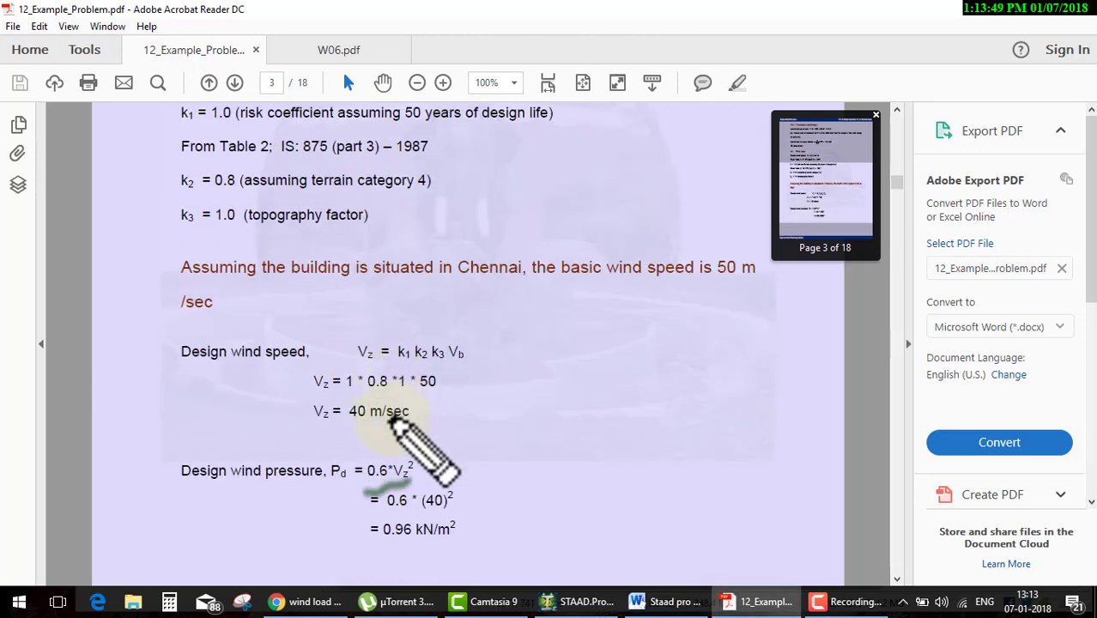
mouse_move(307, 427)
left_mouse_down()
mouse_move(418, 411)
mouse_move(299, 413)
left_mouse_up()
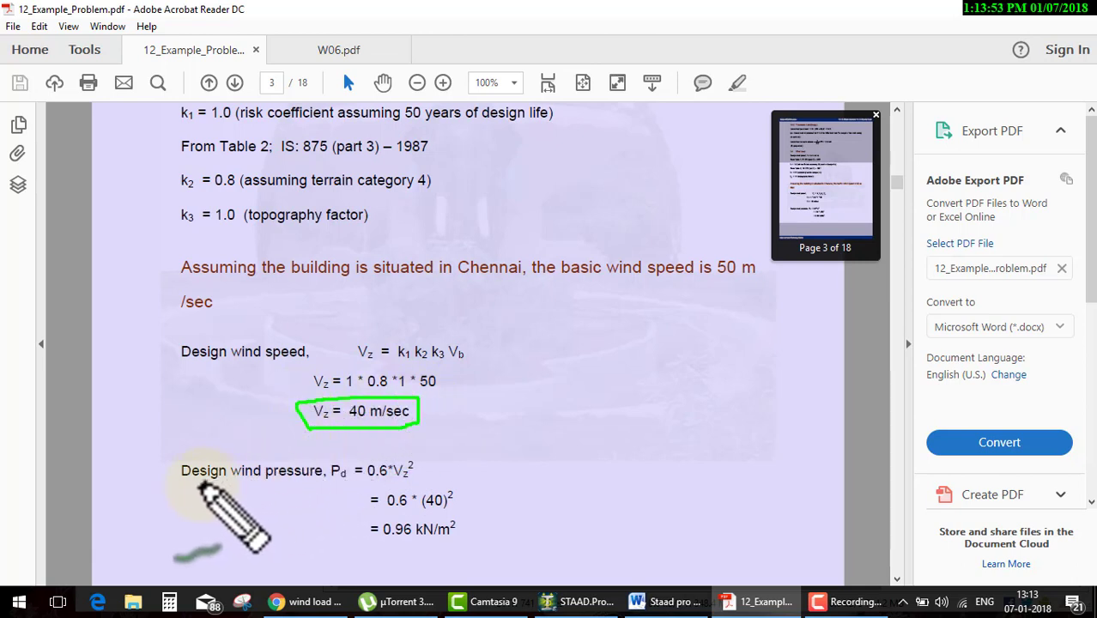
Underline 'Design wind pressure', write kN/m² beside it, then clear the ink.
left_click_drag(189, 487, 305, 487)
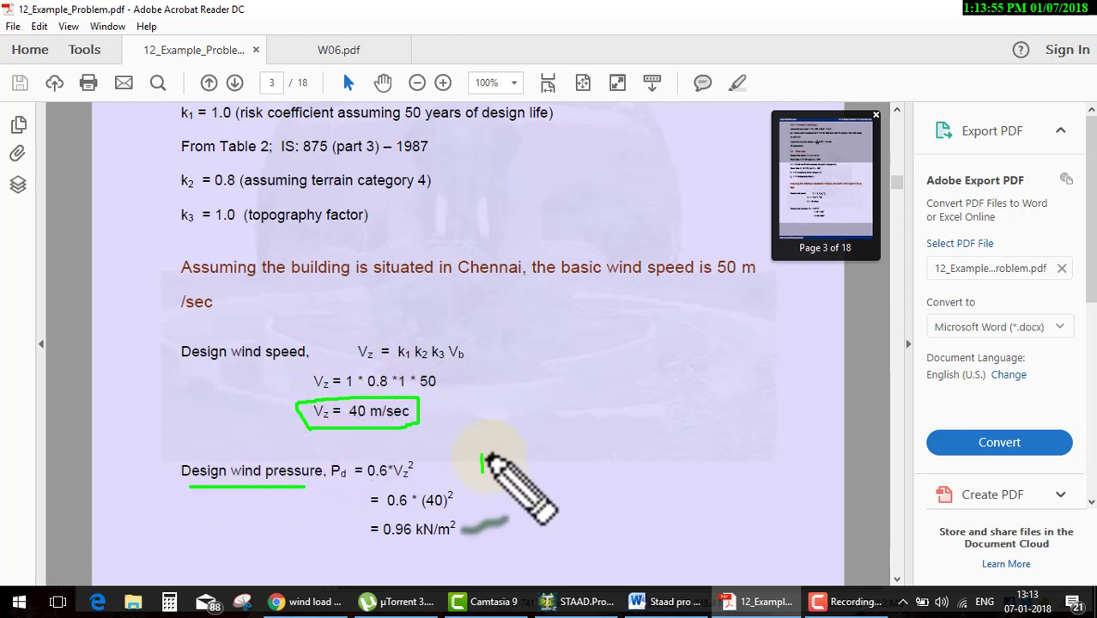
mouse_move(482, 455)
left_mouse_down()
mouse_move(483, 470)
mouse_move(496, 468)
mouse_move(511, 447)
mouse_move(526, 483)
mouse_move(571, 470)
left_mouse_up()
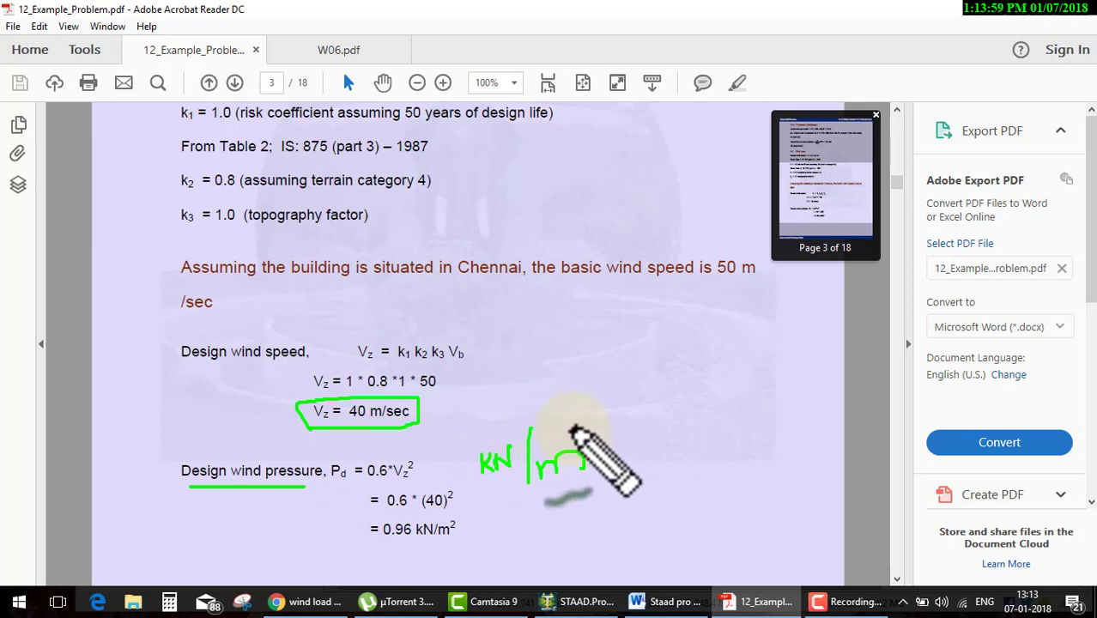
left_click_drag(573, 386, 587, 400)
mouse_move(631, 442)
left_mouse_down()
mouse_move(490, 465)
mouse_move(534, 393)
left_mouse_up()
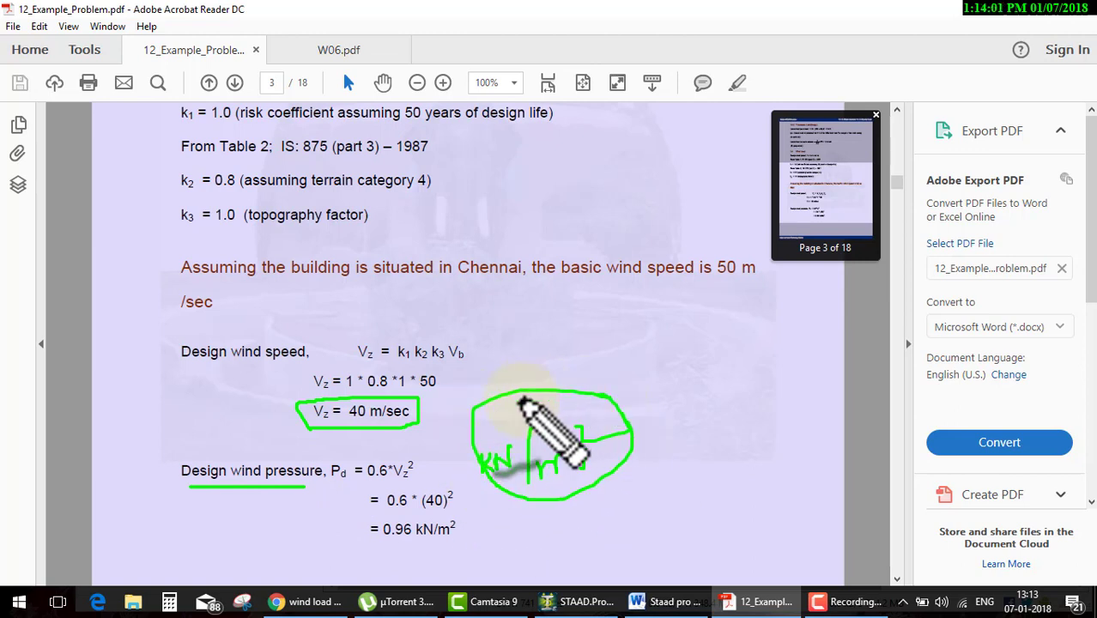
key("Escape")
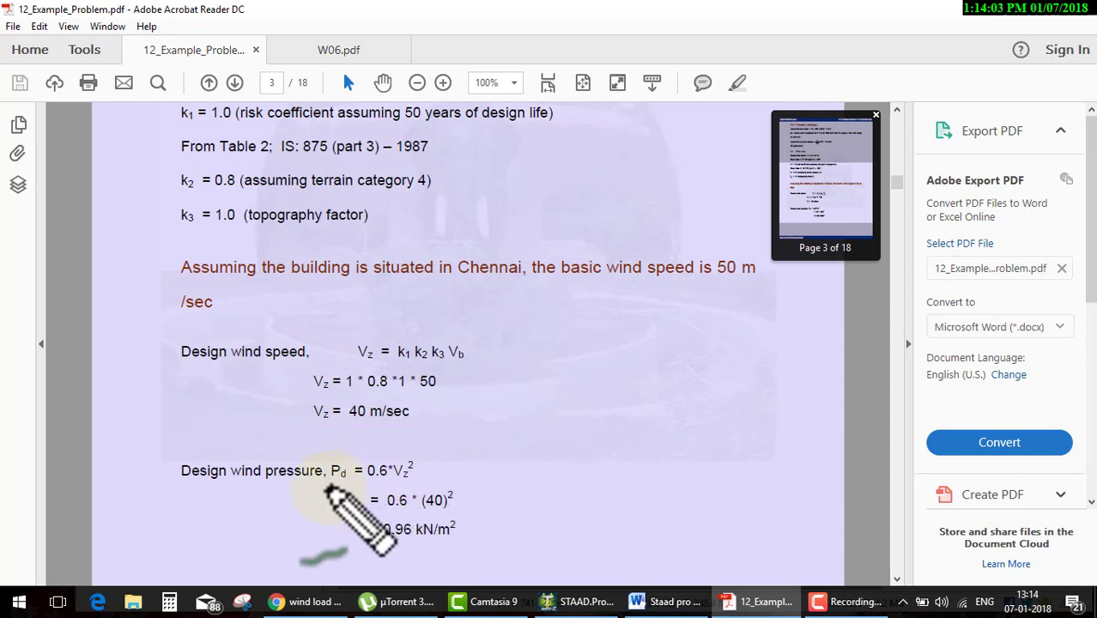
Circle the 0.6*Vz² formula, box the 0.96 kN/m² result, and jot 5, A, 10, B notes.
left_click_drag(326, 485, 336, 455)
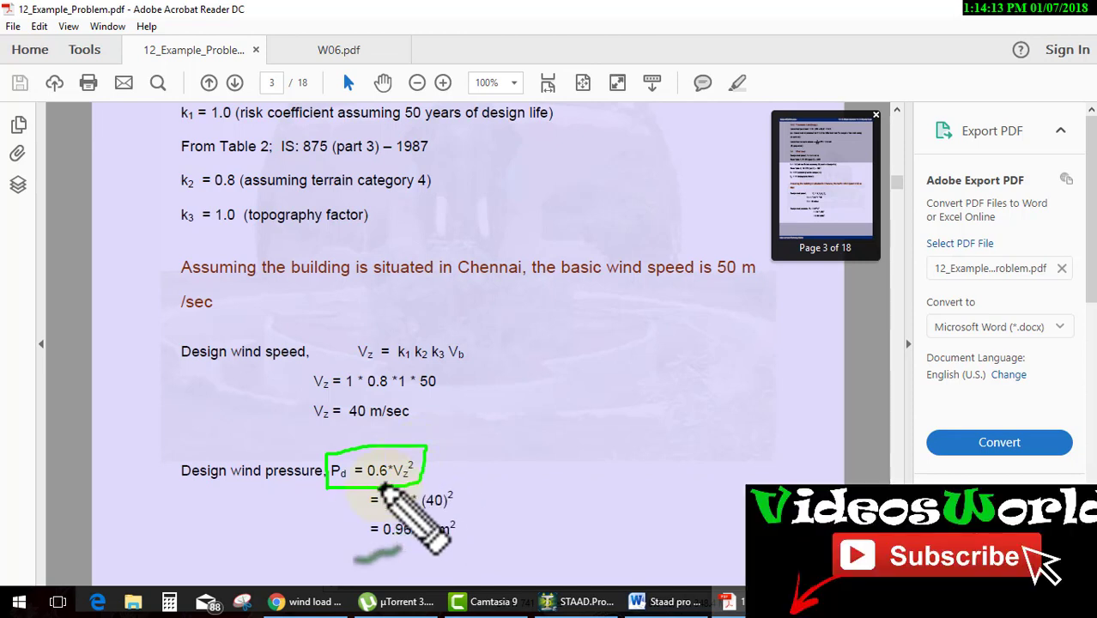
mouse_move(470, 520)
left_mouse_down()
mouse_move(471, 539)
mouse_move(473, 520)
left_mouse_up()
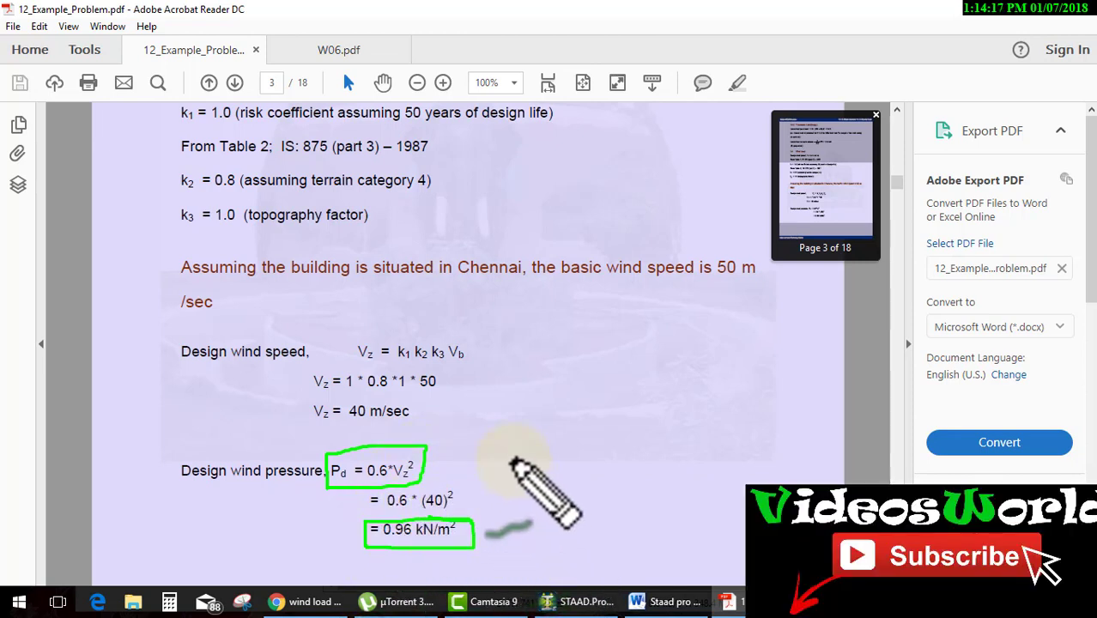
left_click_drag(530, 461, 484, 470)
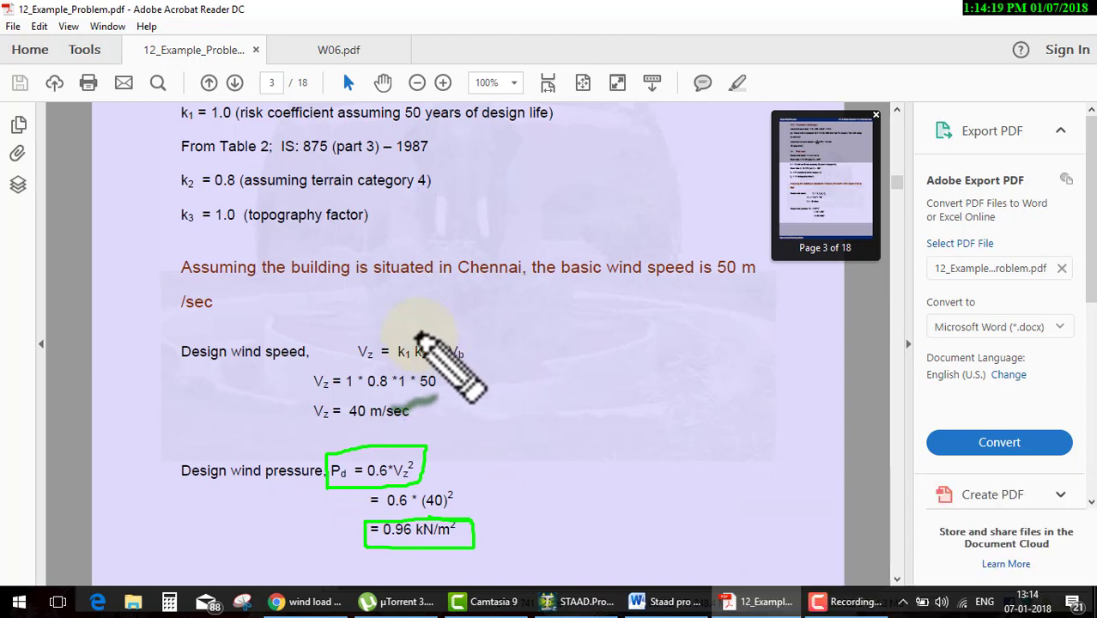
left_click_drag(419, 334, 463, 314)
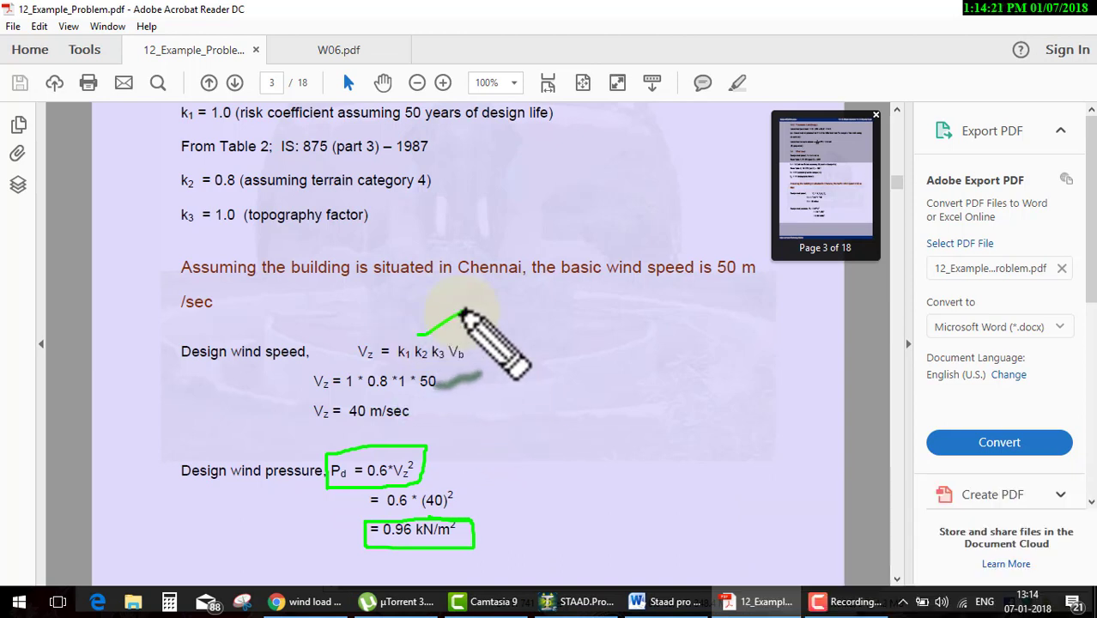
mouse_move(632, 286)
left_mouse_down()
mouse_move(605, 293)
mouse_move(593, 320)
left_mouse_up()
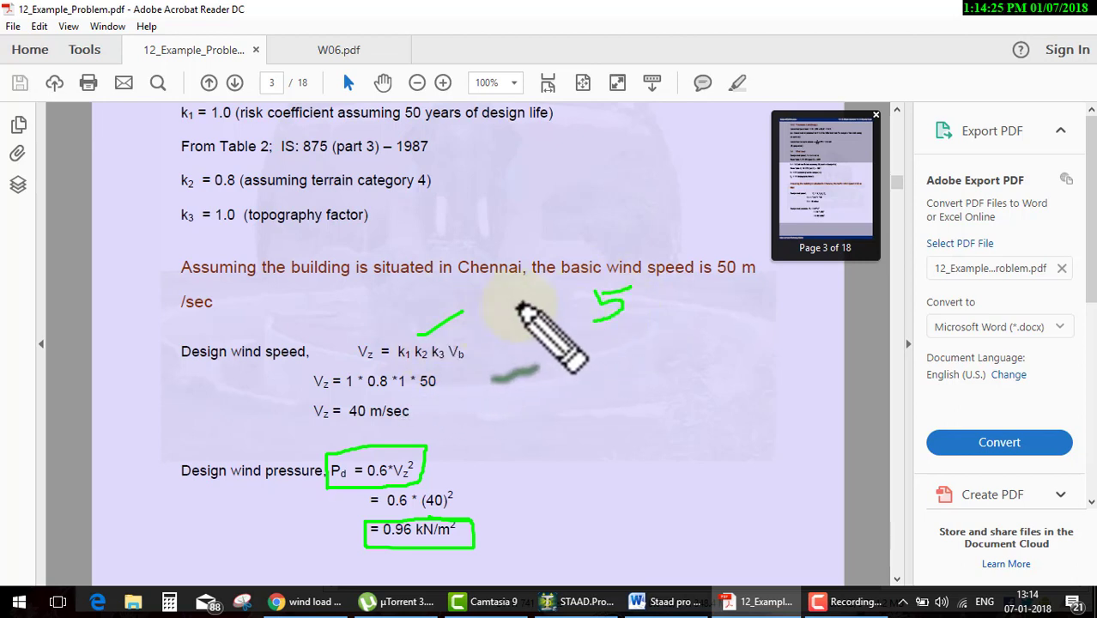
left_click_drag(705, 291, 712, 311)
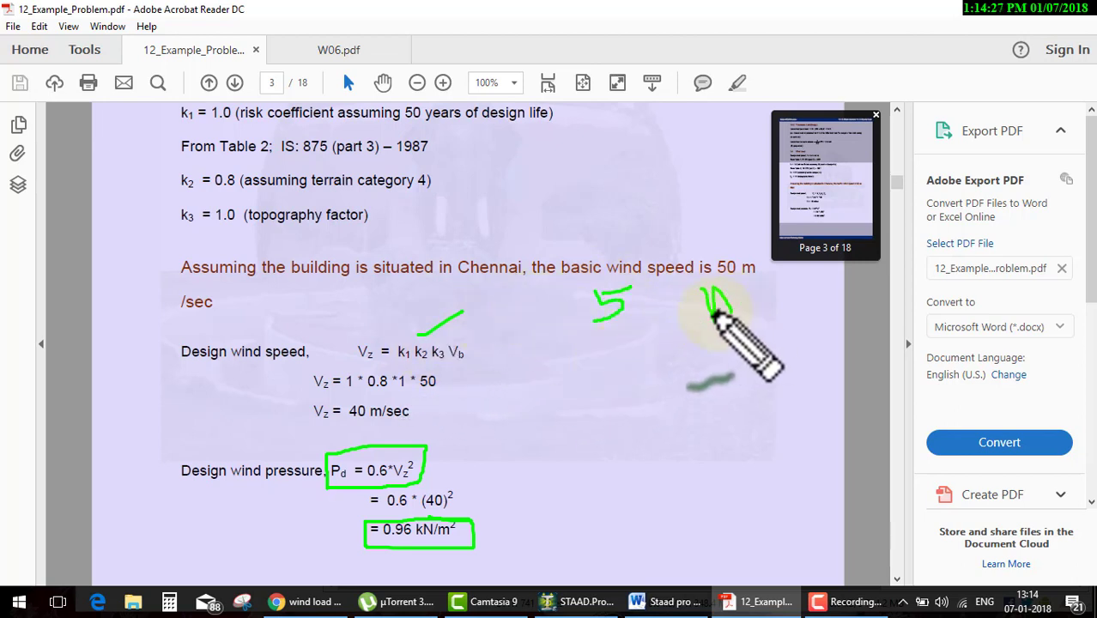
mouse_move(608, 367)
left_mouse_down()
mouse_move(622, 403)
mouse_move(652, 397)
left_mouse_up()
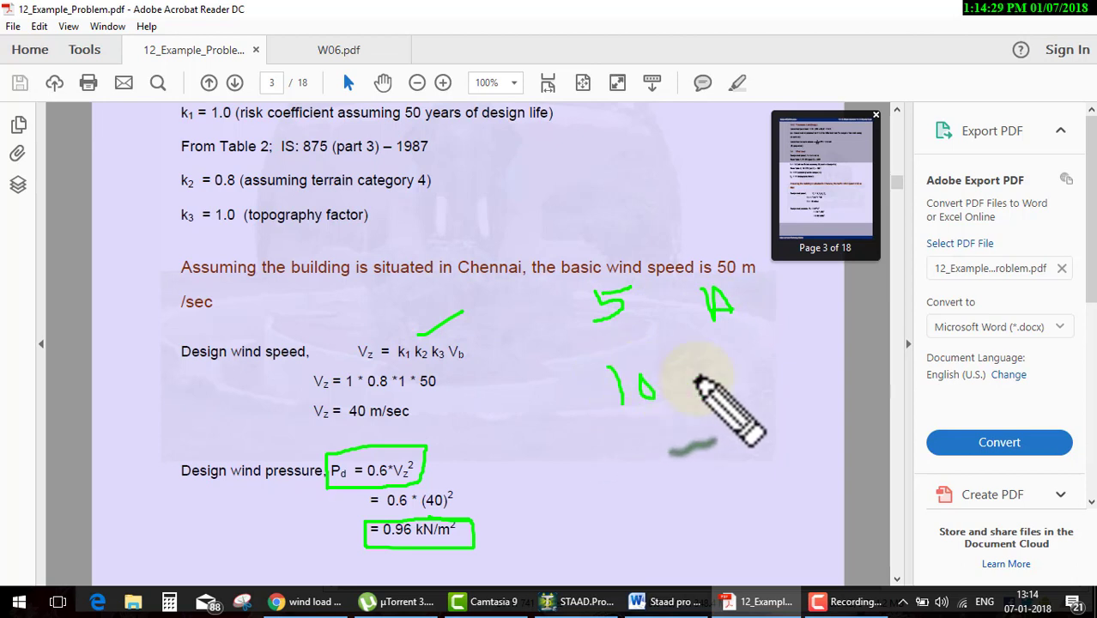
left_click_drag(720, 352, 730, 395)
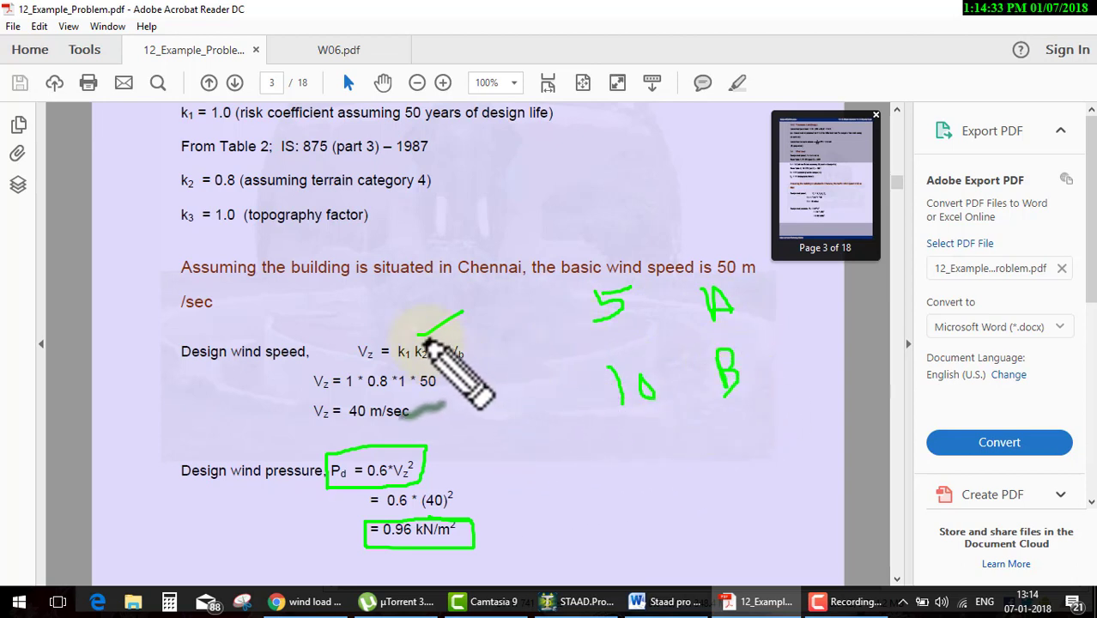
Add more check marks over the k factors and notes by the pressure result, then return to STAAD.Pro.
left_click_drag(418, 331, 489, 310)
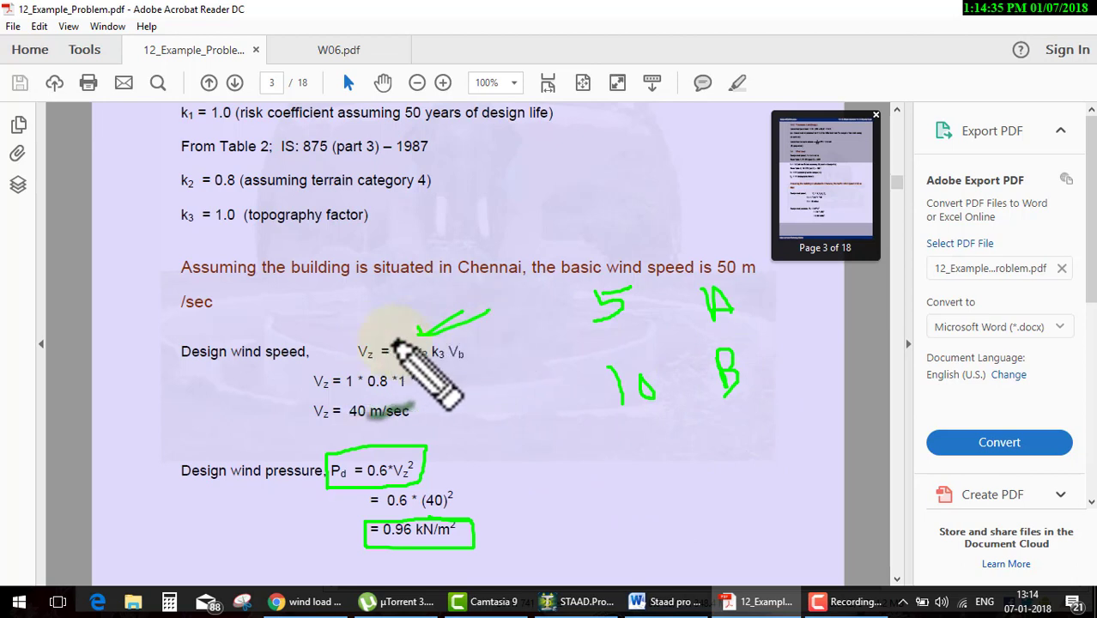
mouse_move(508, 351)
left_mouse_down()
mouse_move(546, 348)
mouse_move(585, 399)
left_mouse_up()
mouse_move(354, 451)
left_mouse_down()
mouse_move(466, 429)
mouse_move(514, 472)
left_mouse_up()
left_click_drag(514, 431, 537, 474)
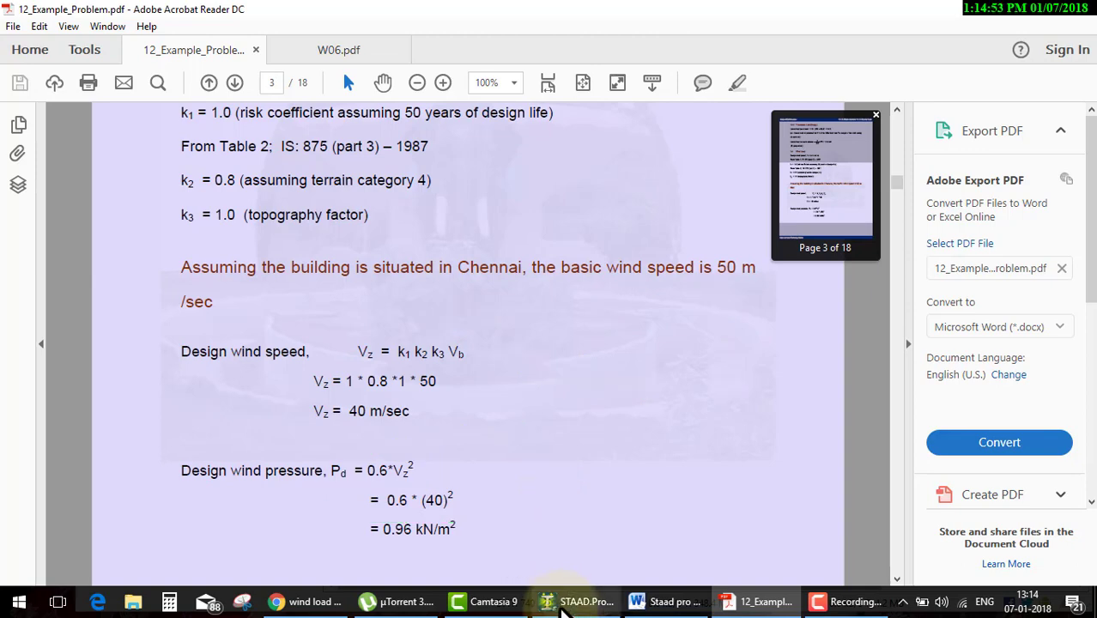
left_click(576, 601)
Save the modified frame, then point out the Definitions entry in the load tree.
left_click(541, 336)
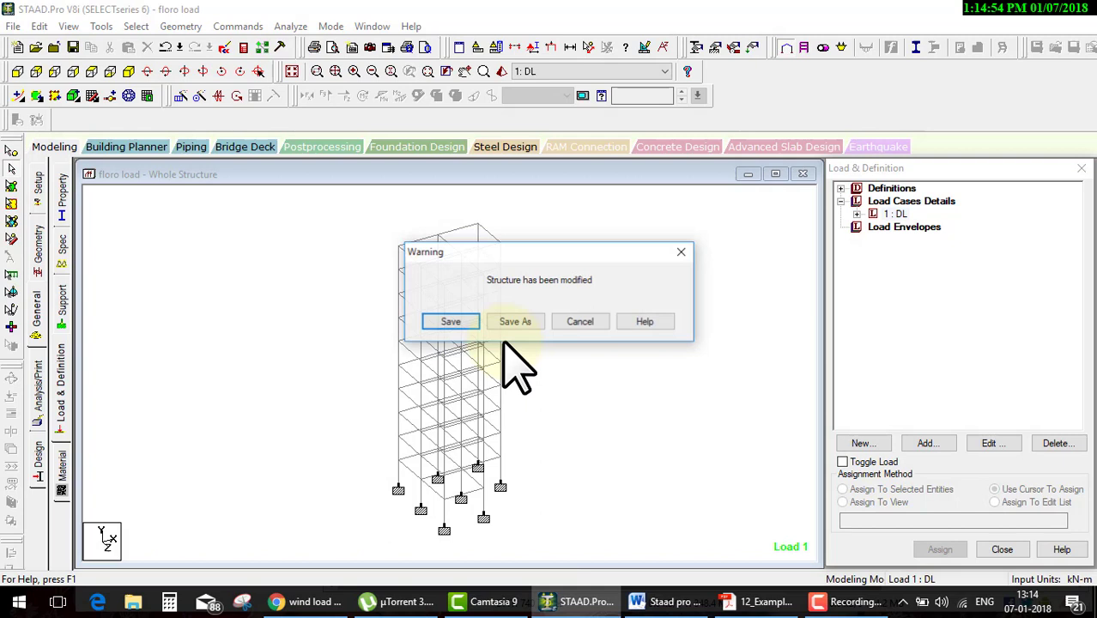
left_click(448, 321)
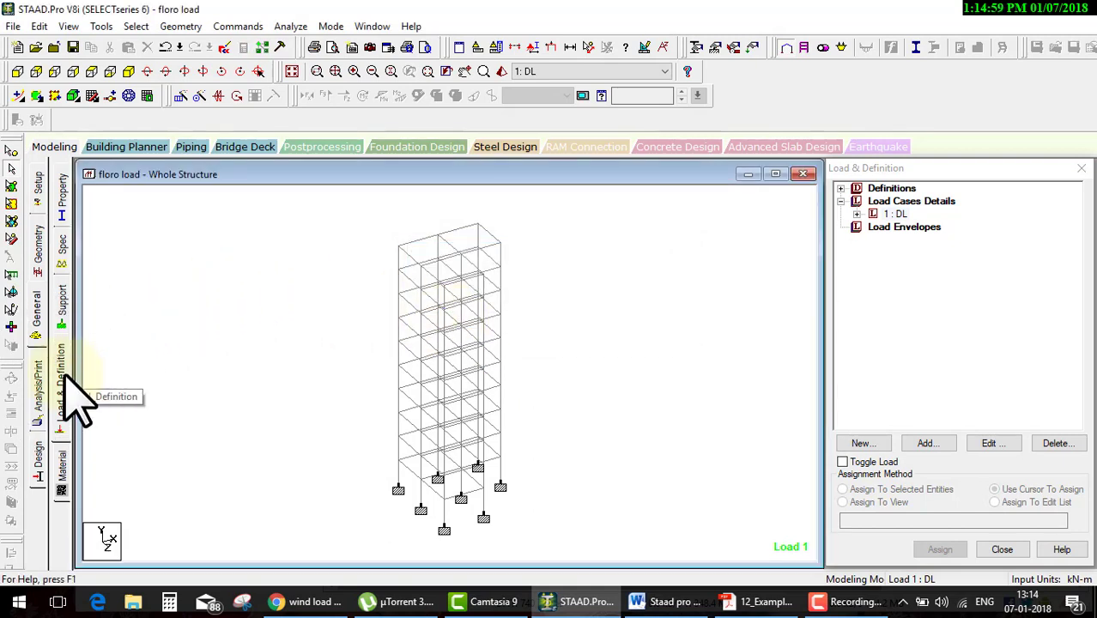
mouse_move(73, 392)
left_mouse_down()
mouse_move(489, 233)
mouse_move(734, 184)
mouse_move(825, 183)
left_mouse_up()
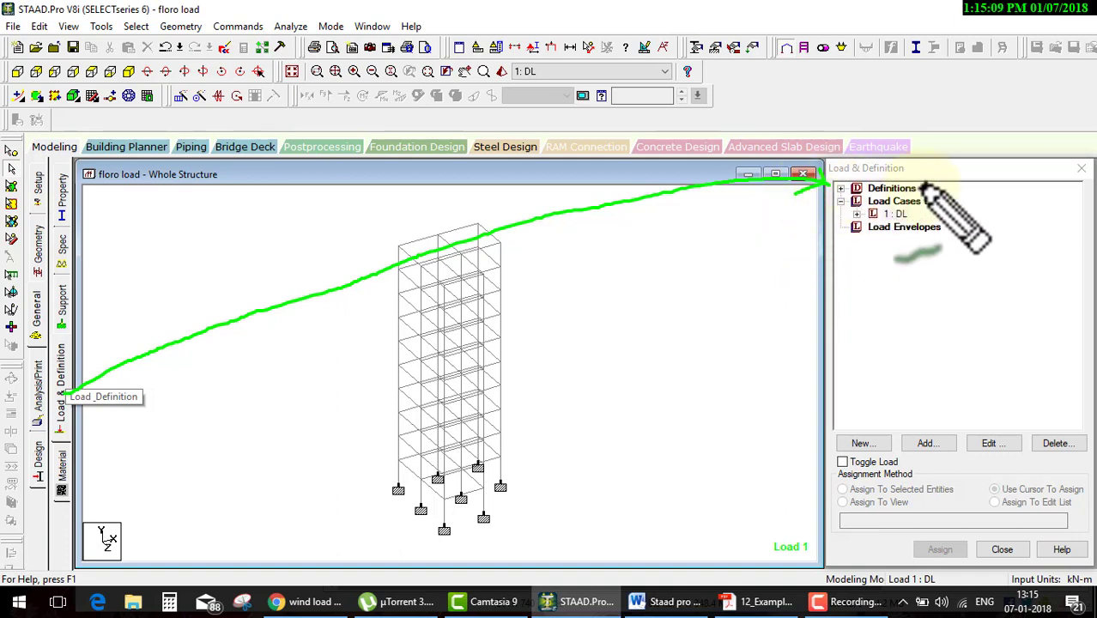
left_click_drag(923, 188, 949, 185)
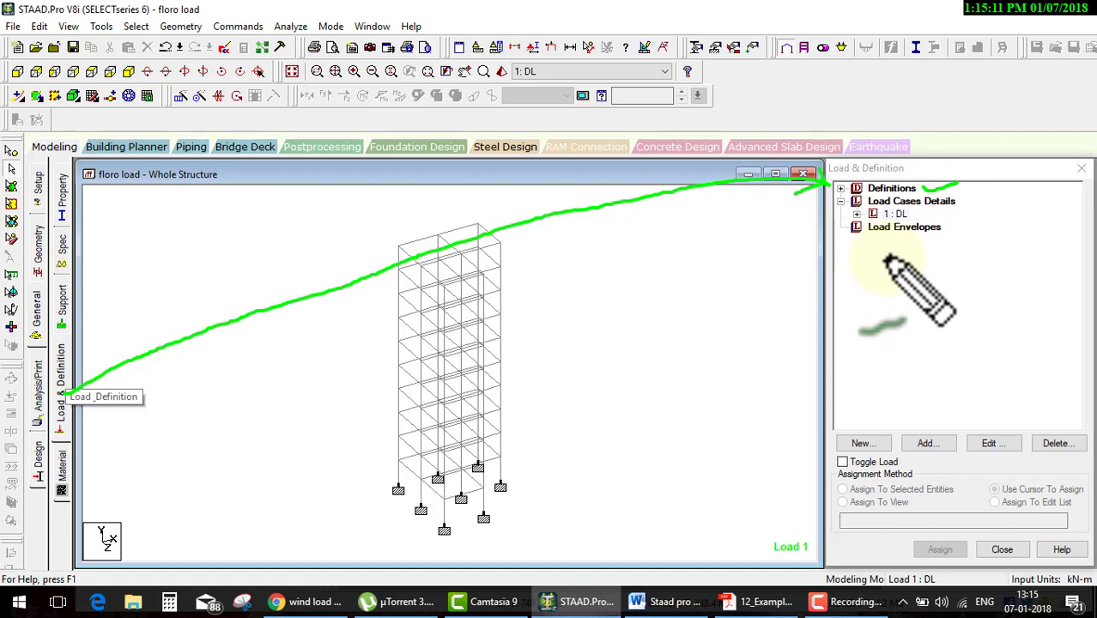
key("Escape")
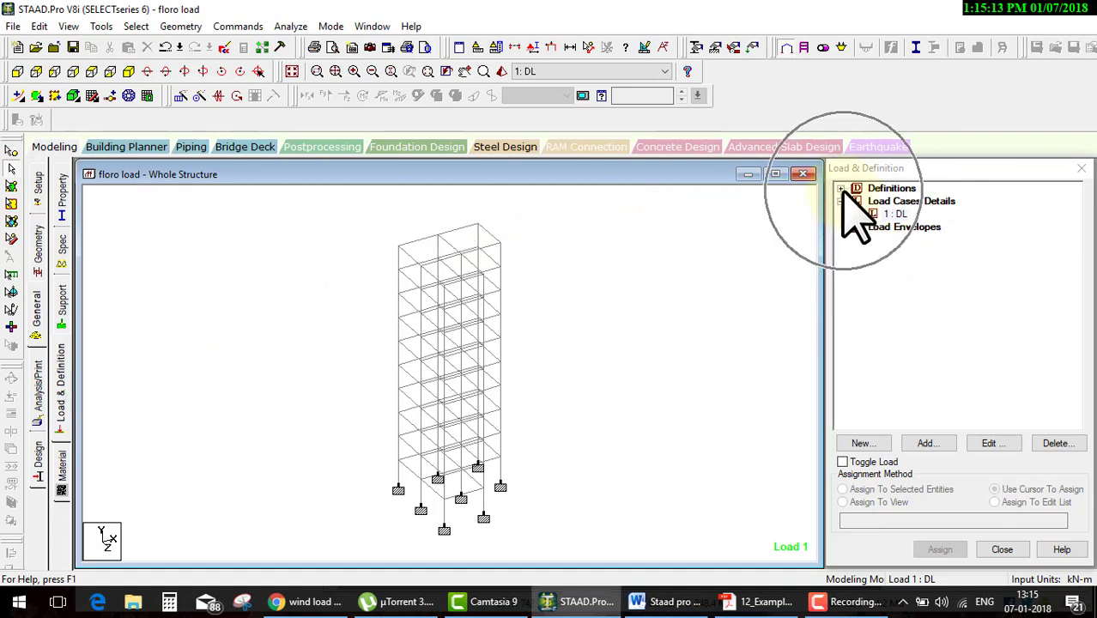
Add a wind definition of Type 1 named WIND 1 under Wind Definitions.
left_click(841, 189)
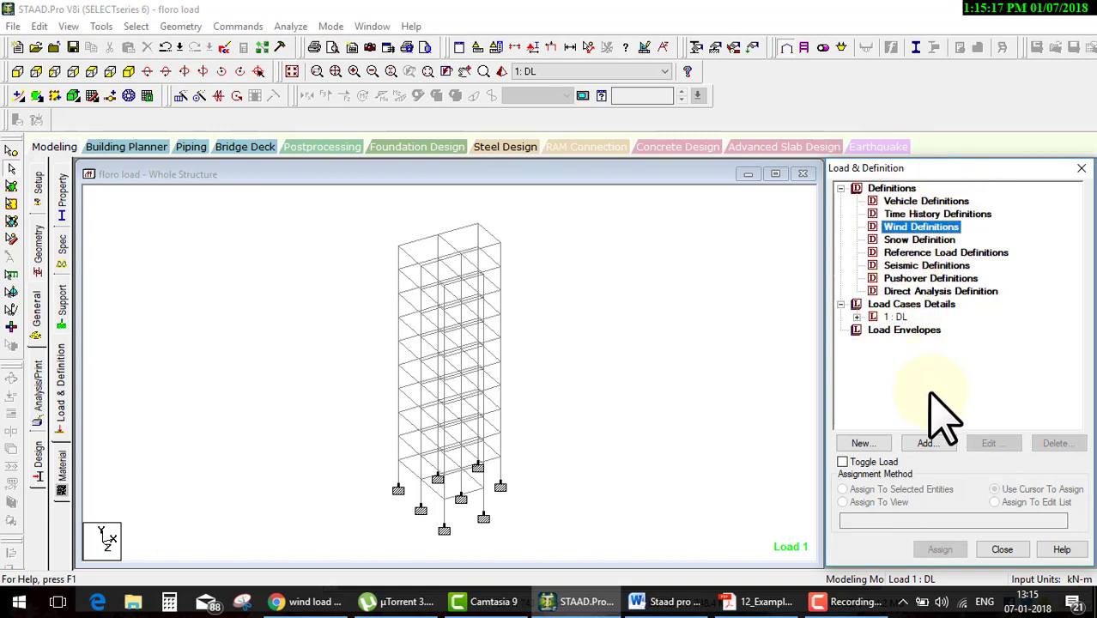
left_click(927, 443)
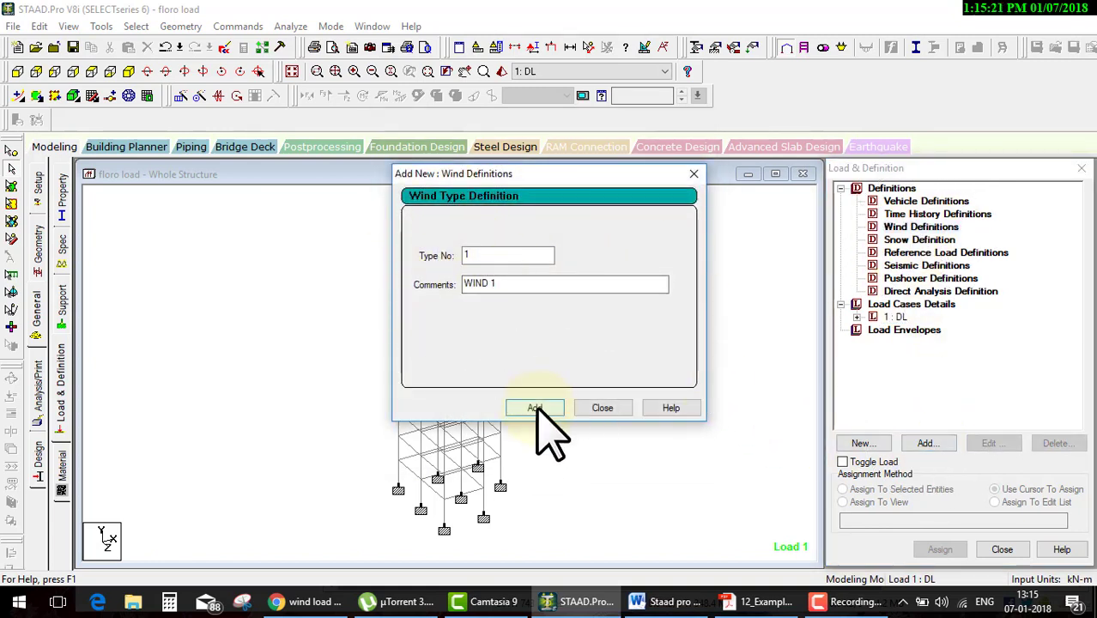
left_click(537, 408)
left_click(592, 407)
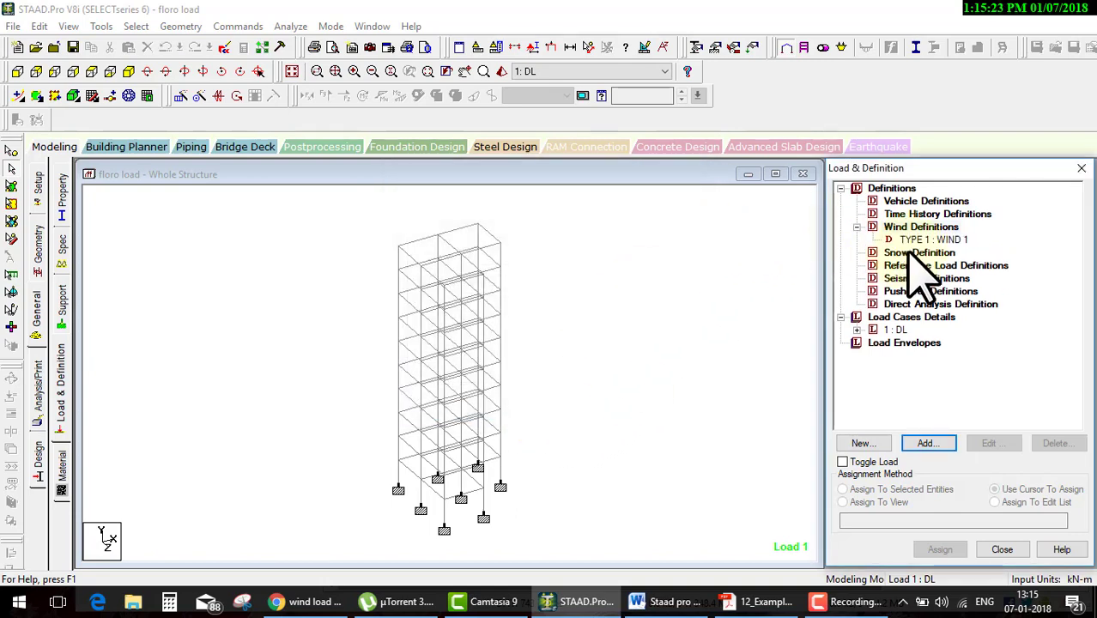
left_click(931, 443)
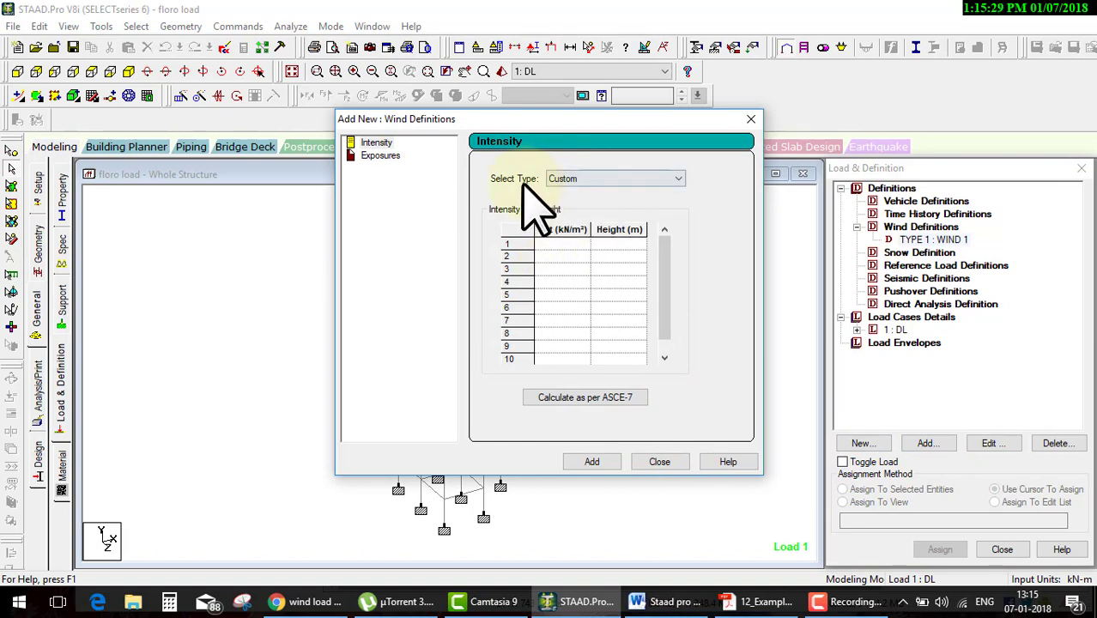
left_click(611, 199)
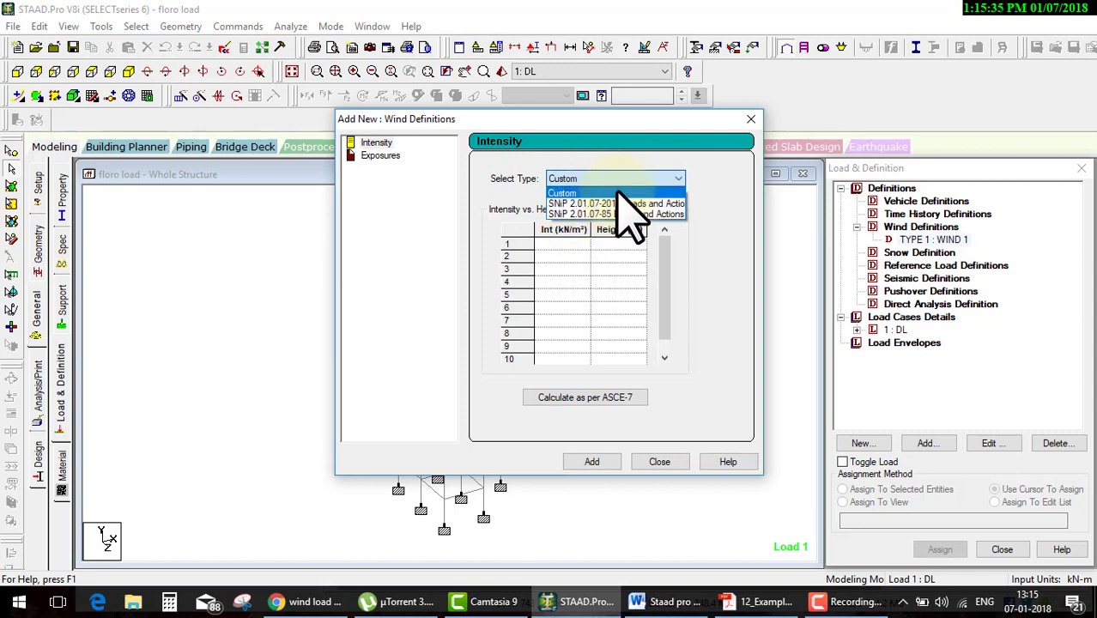
left_click(620, 194)
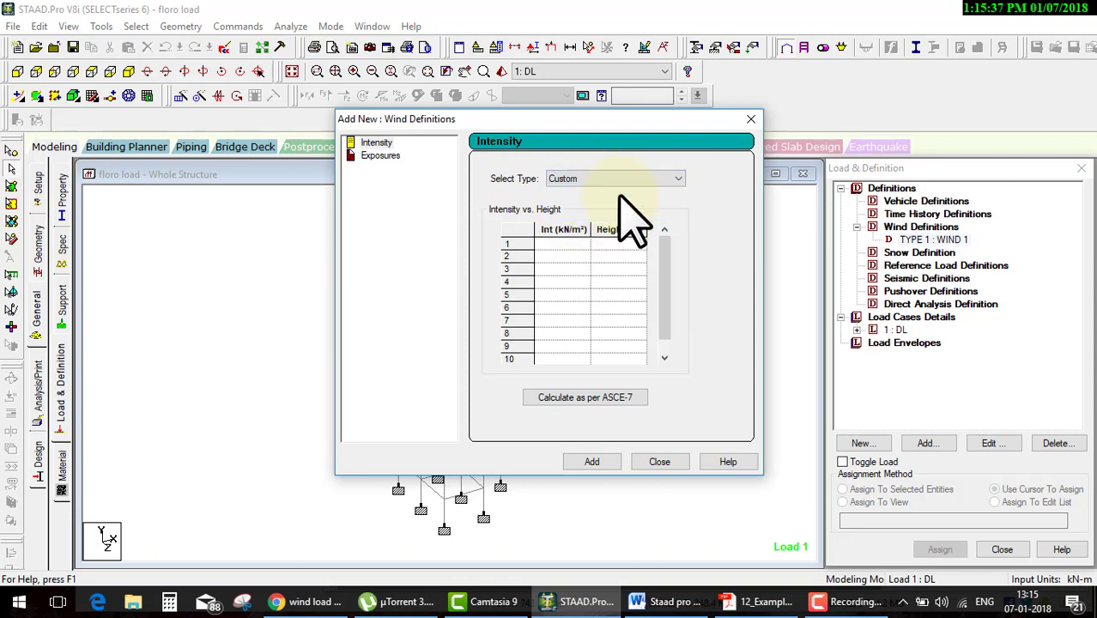
left_click(616, 399)
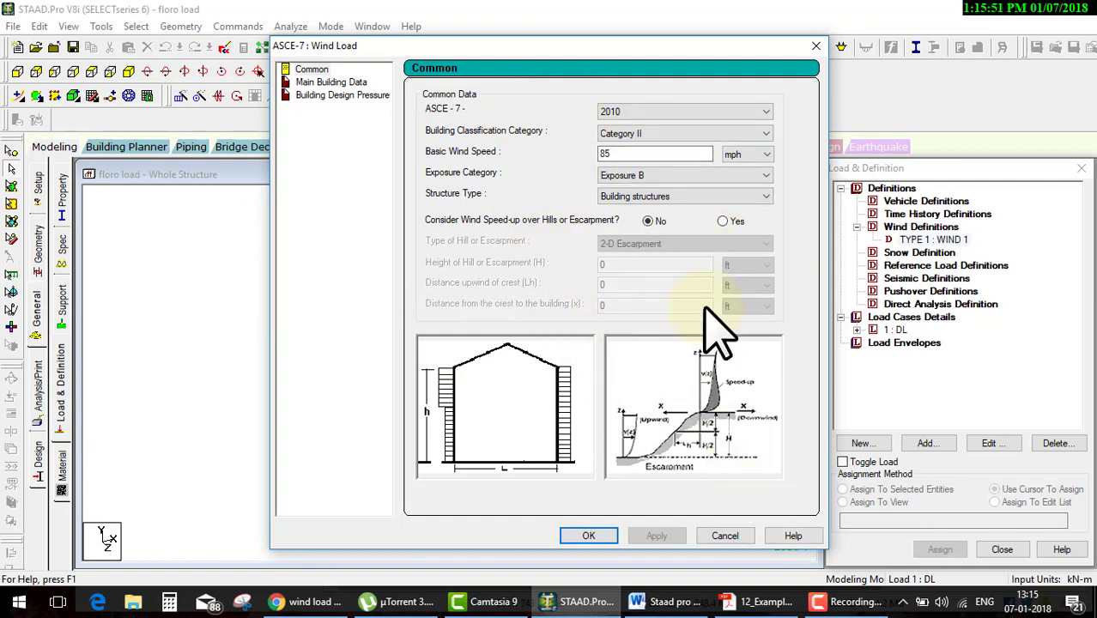
left_click(713, 534)
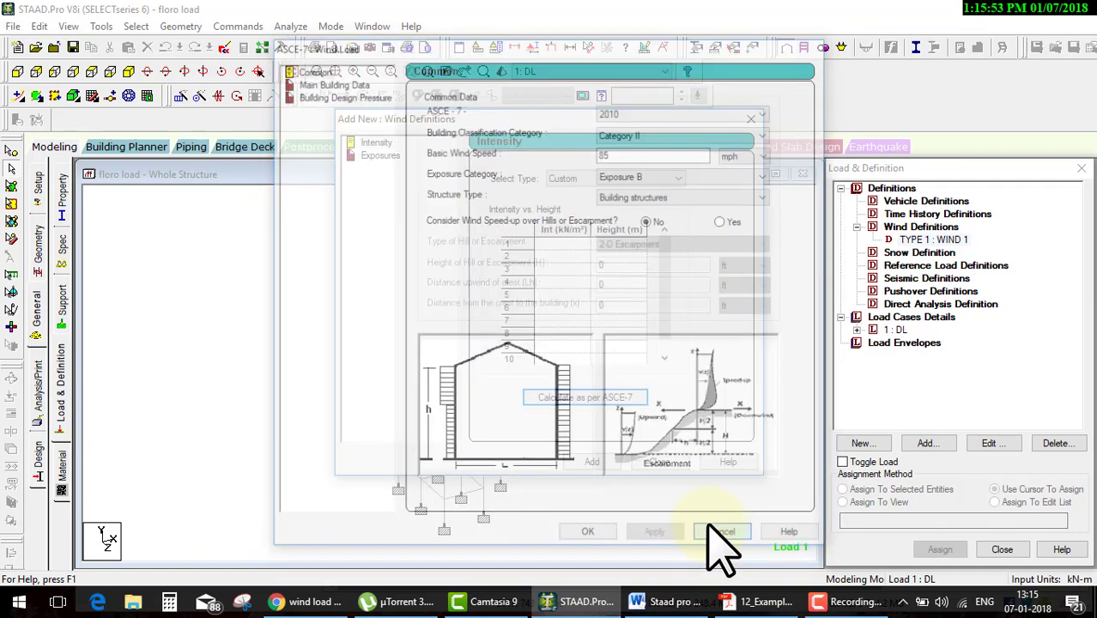
left_click_drag(559, 239, 568, 296)
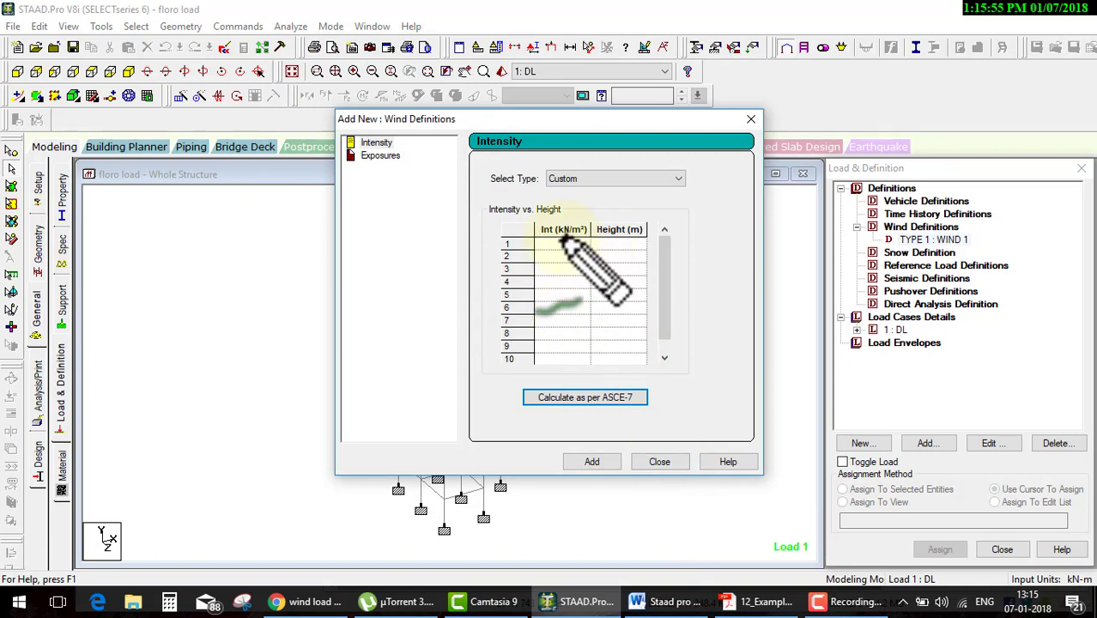
left_click_drag(609, 244, 610, 316)
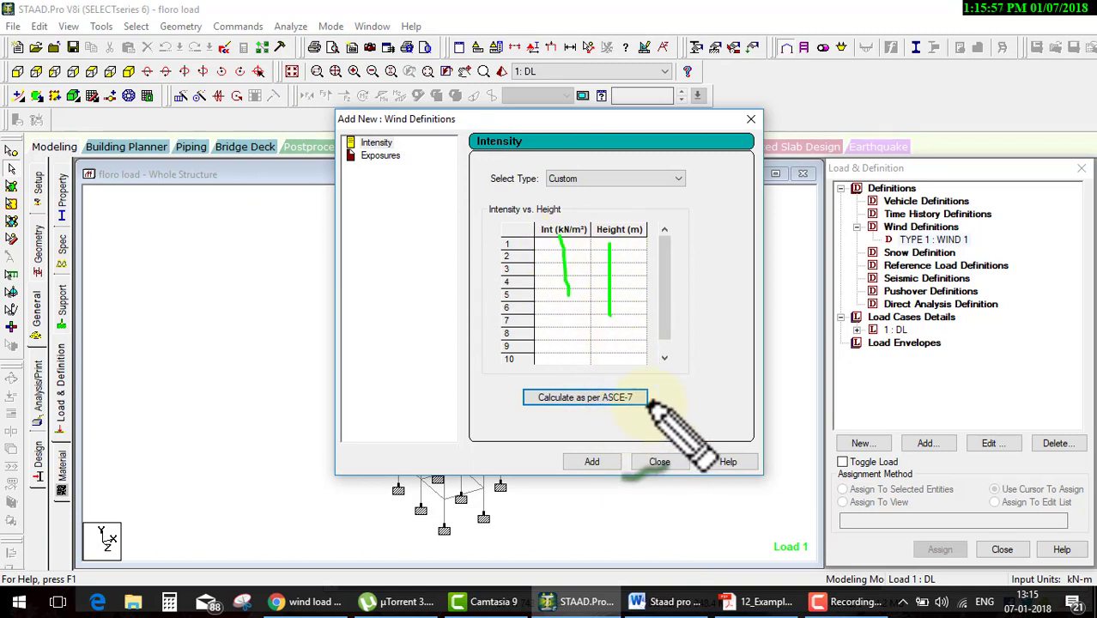
left_click_drag(635, 413, 708, 358)
type("2.")
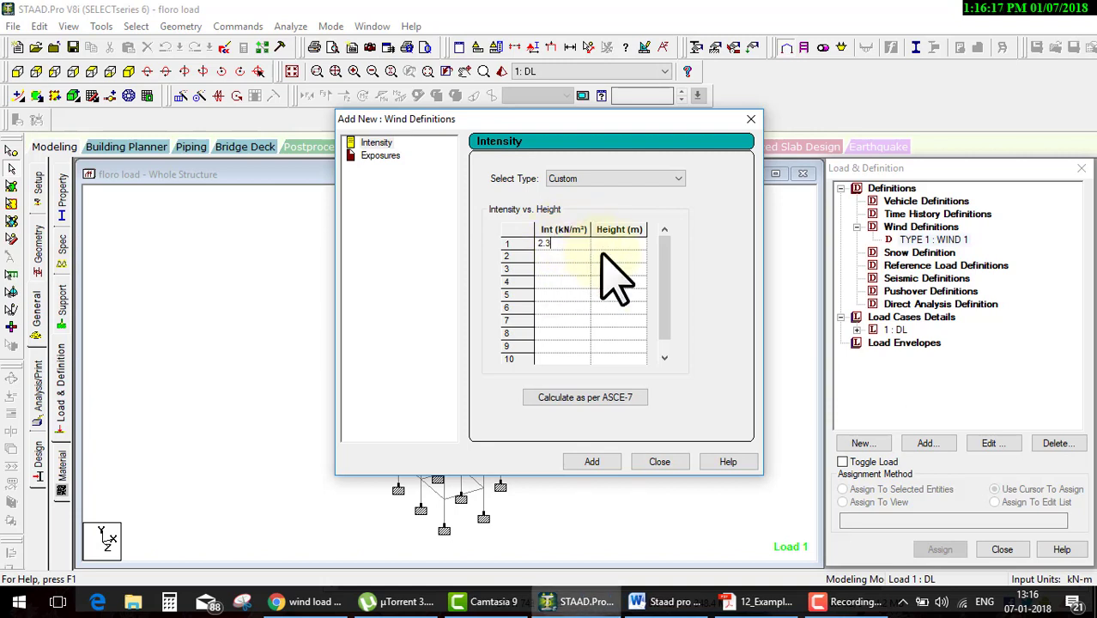
Add the 2.3 kN/m² intensity up to 30 m height and an exposure factor of 1 to WIND 1.
type("30")
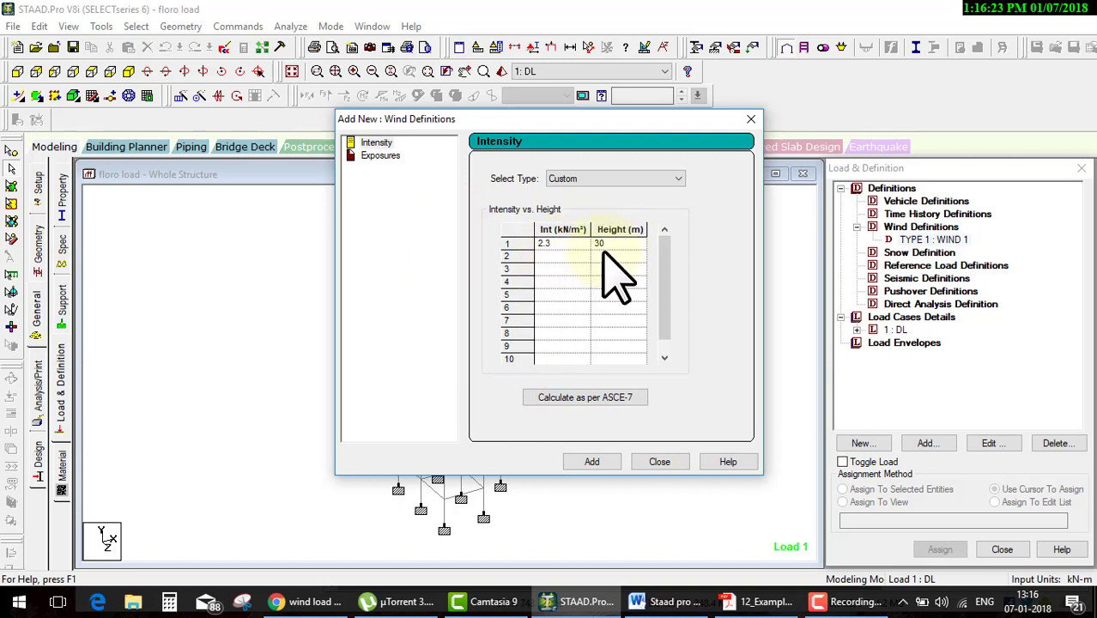
left_click(592, 460)
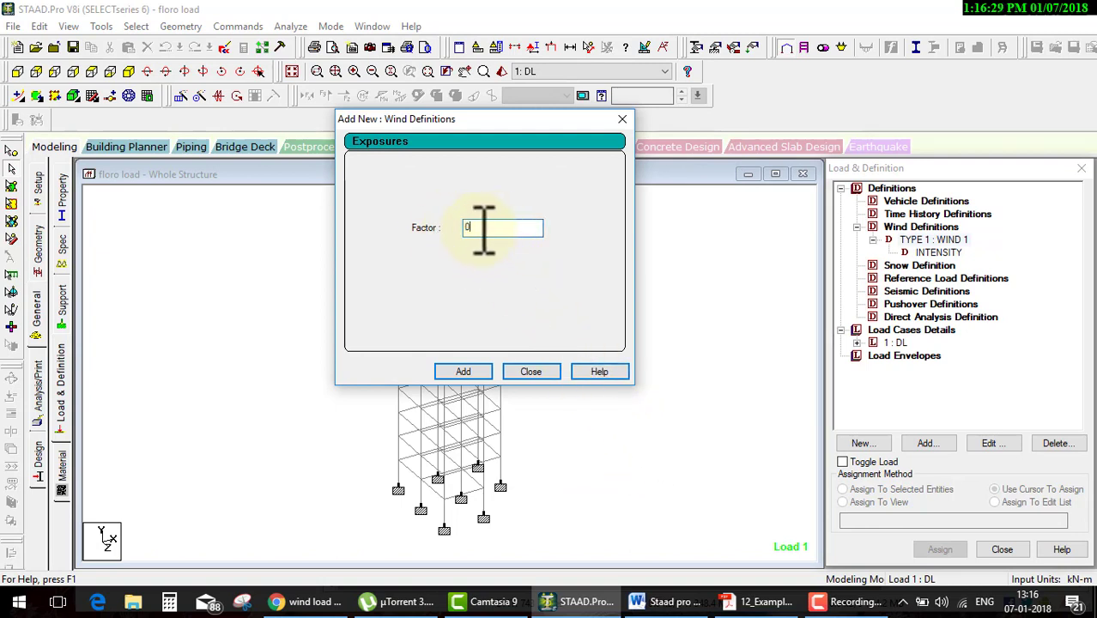
left_click_drag(483, 230, 417, 220)
type("1")
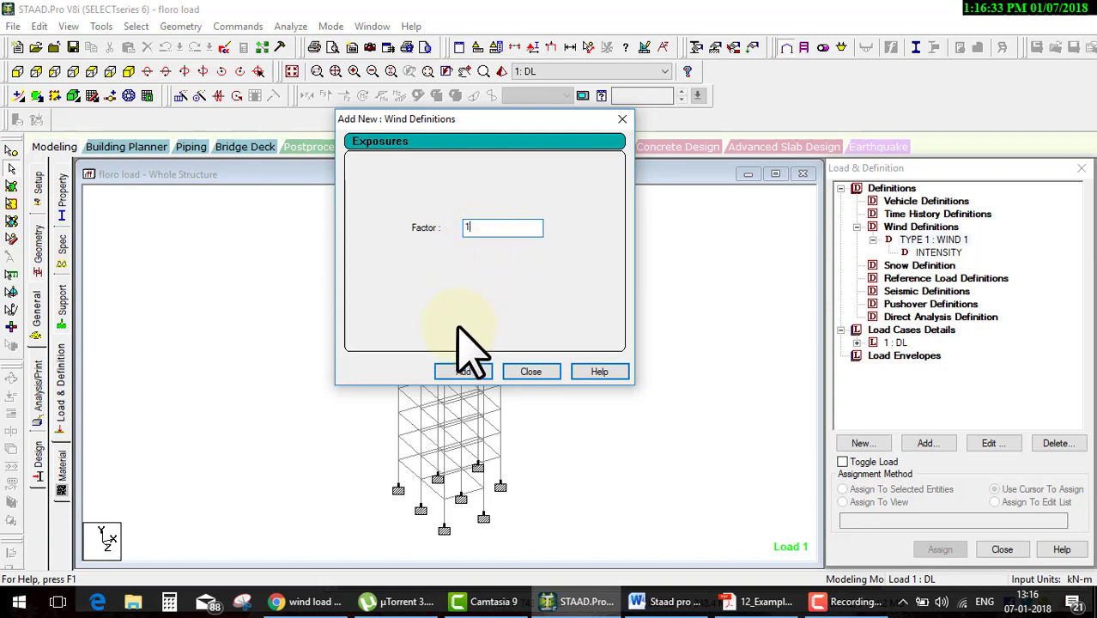
left_click(477, 371)
left_click(523, 371)
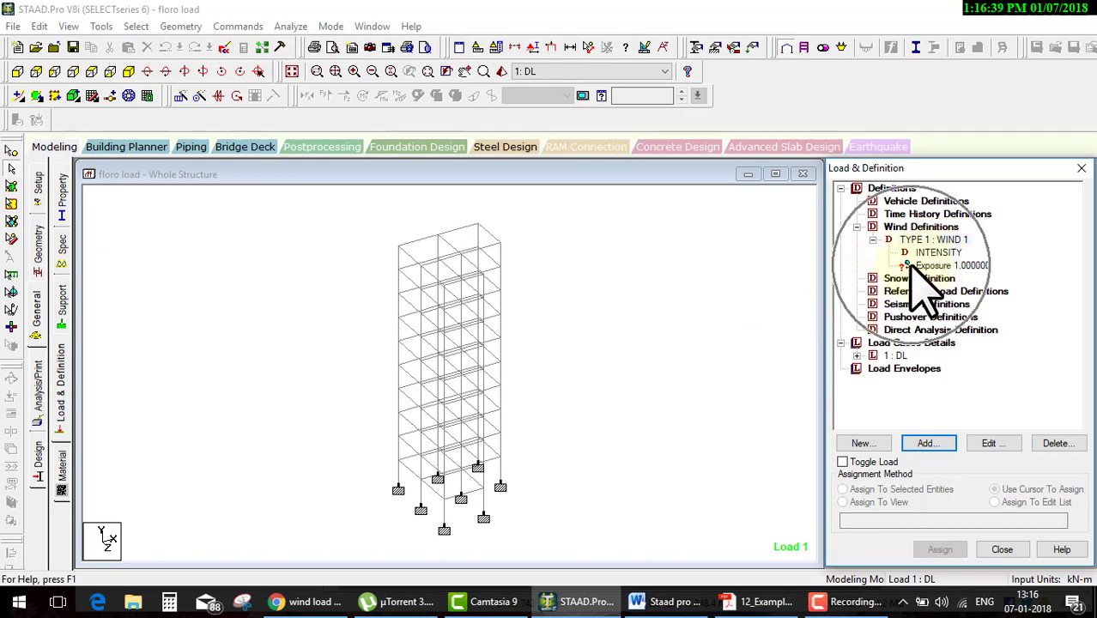
Assign the 1.000000 exposure factor to all joints in the view and confirm.
left_click(941, 270)
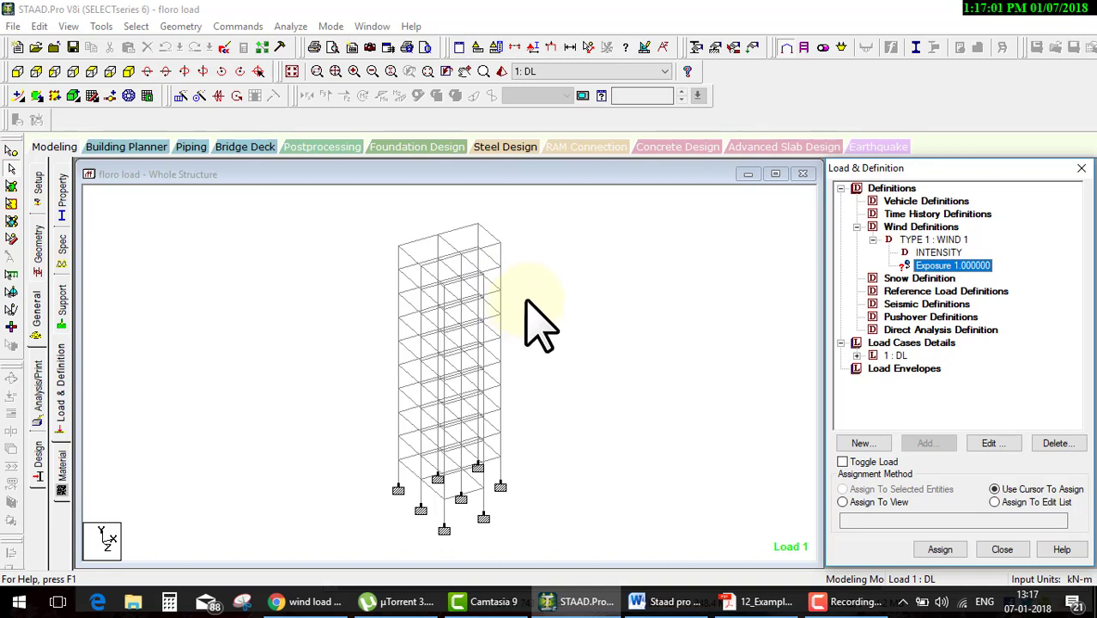
left_click(880, 502)
left_click(940, 549)
left_click(964, 404)
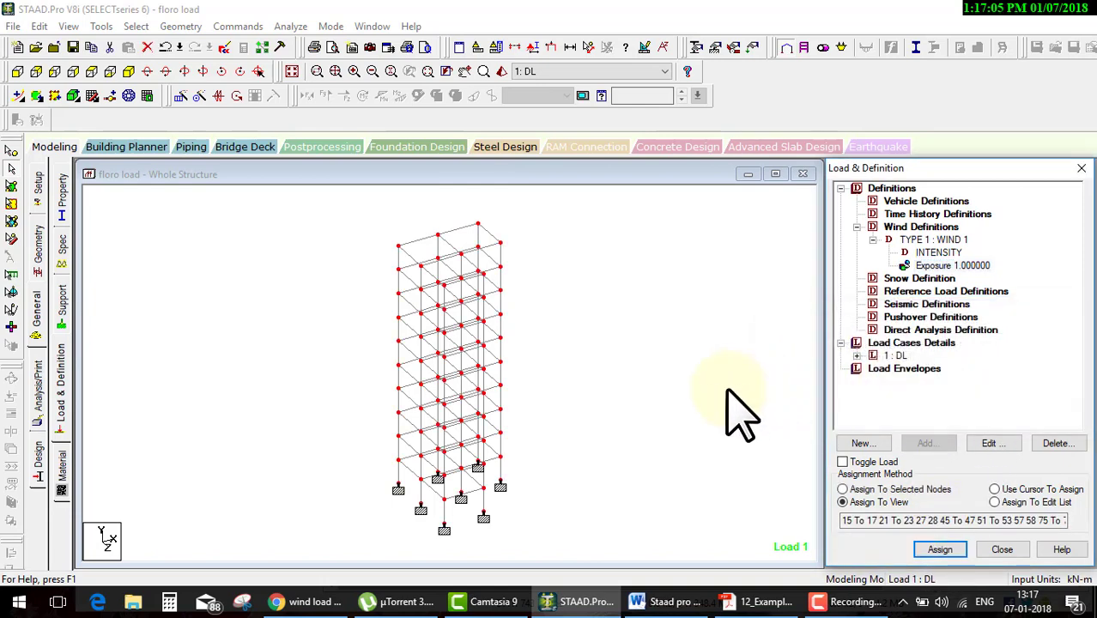
Create load case 2 of Wind type titled wx under Load Cases Details.
left_click(857, 226)
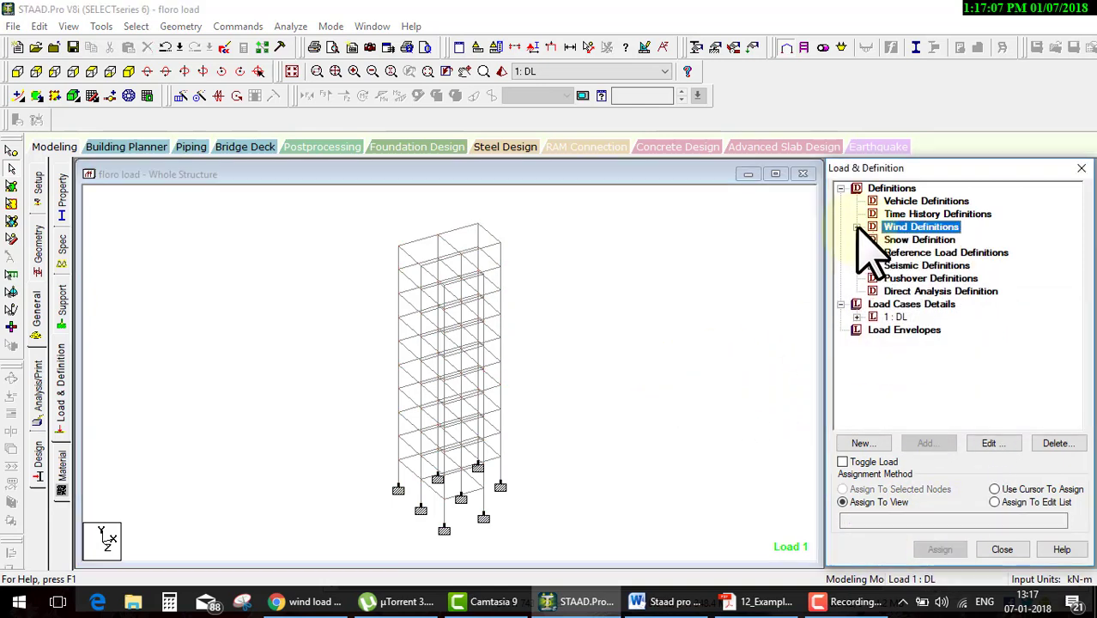
left_click(841, 188)
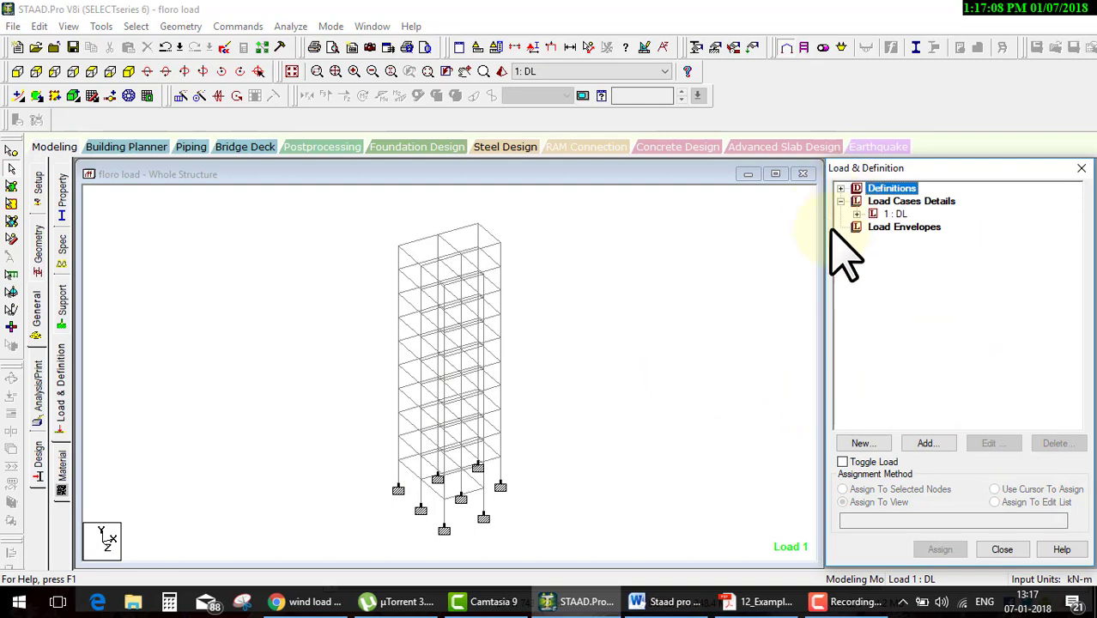
left_click(882, 205)
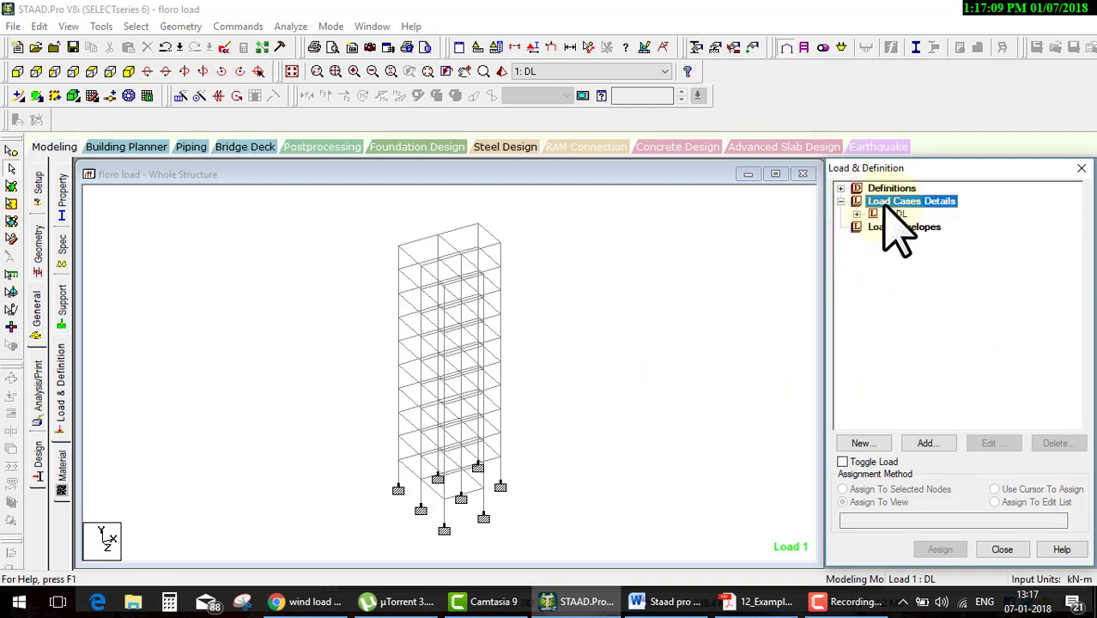
left_click(926, 443)
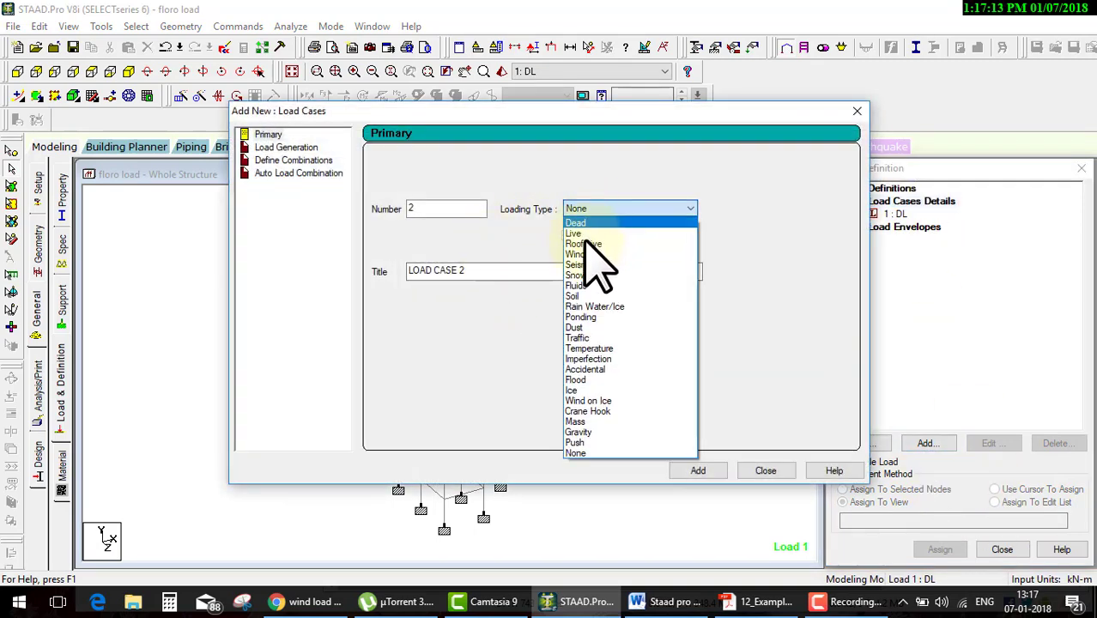
left_click(582, 253)
double_click(429, 271)
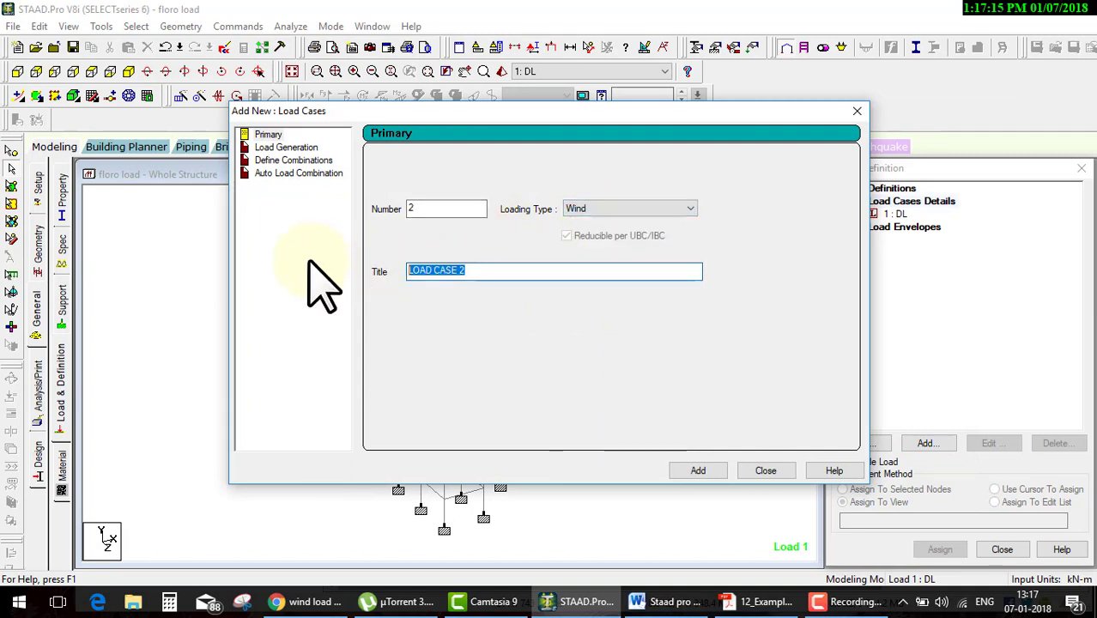
type("wx")
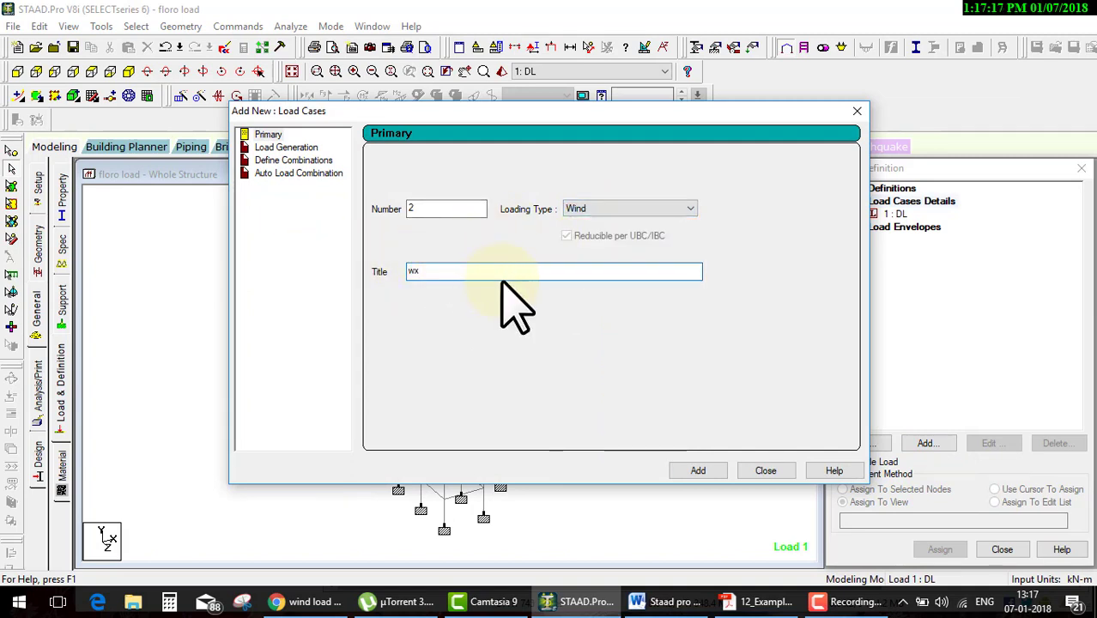
left_click(700, 470)
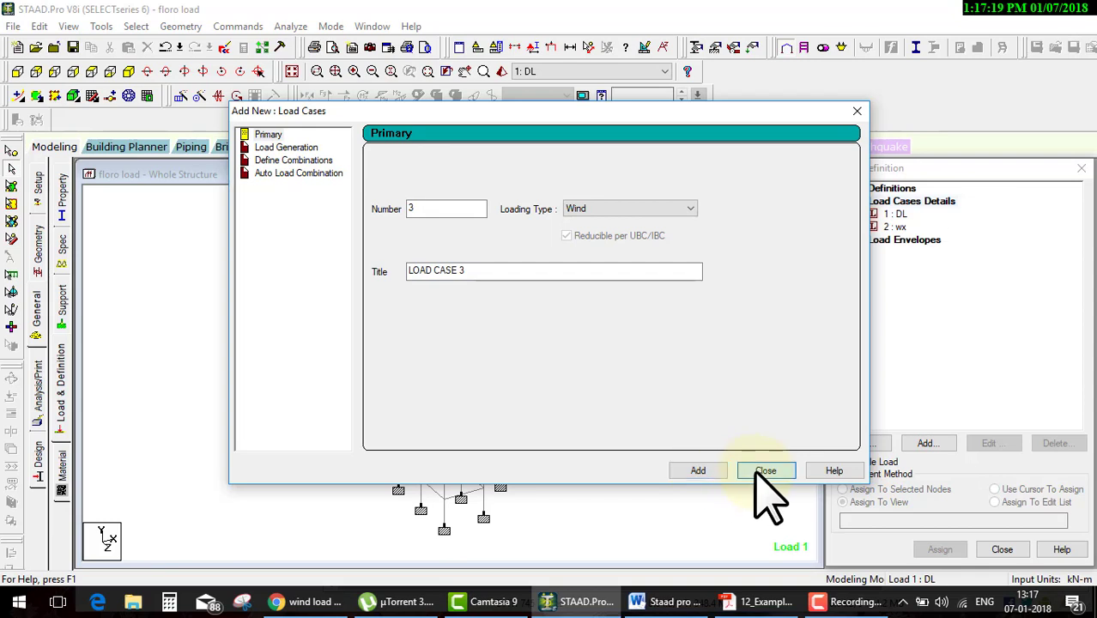
left_click(764, 470)
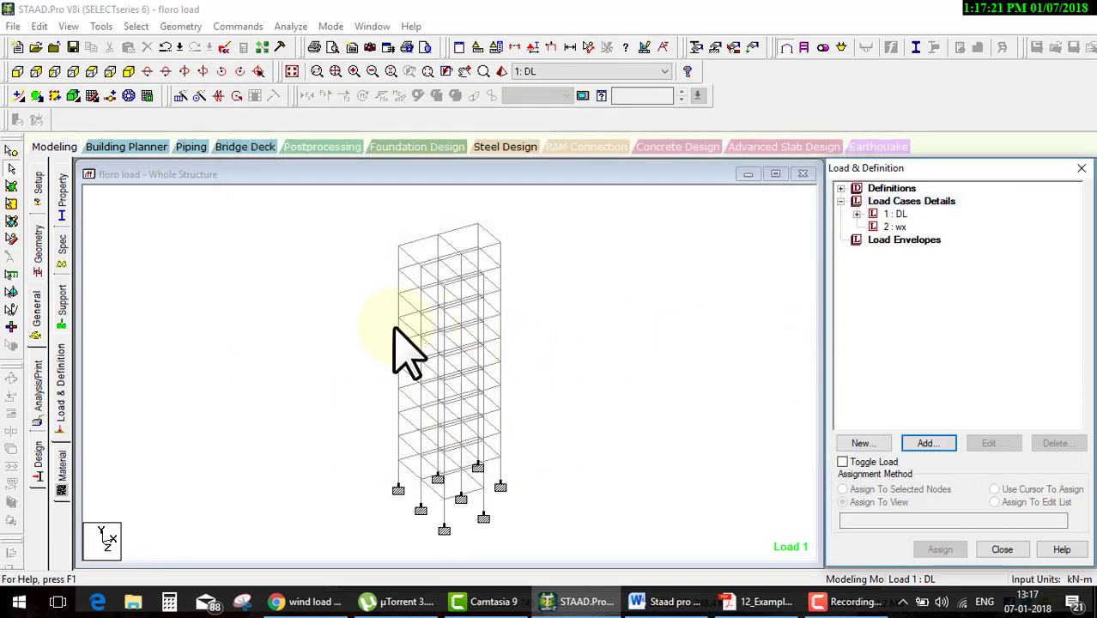
Sketch wind striking the building from left, right, back and front, then select case wx.
mouse_move(262, 417)
left_mouse_down()
mouse_move(397, 371)
mouse_move(386, 390)
left_mouse_up()
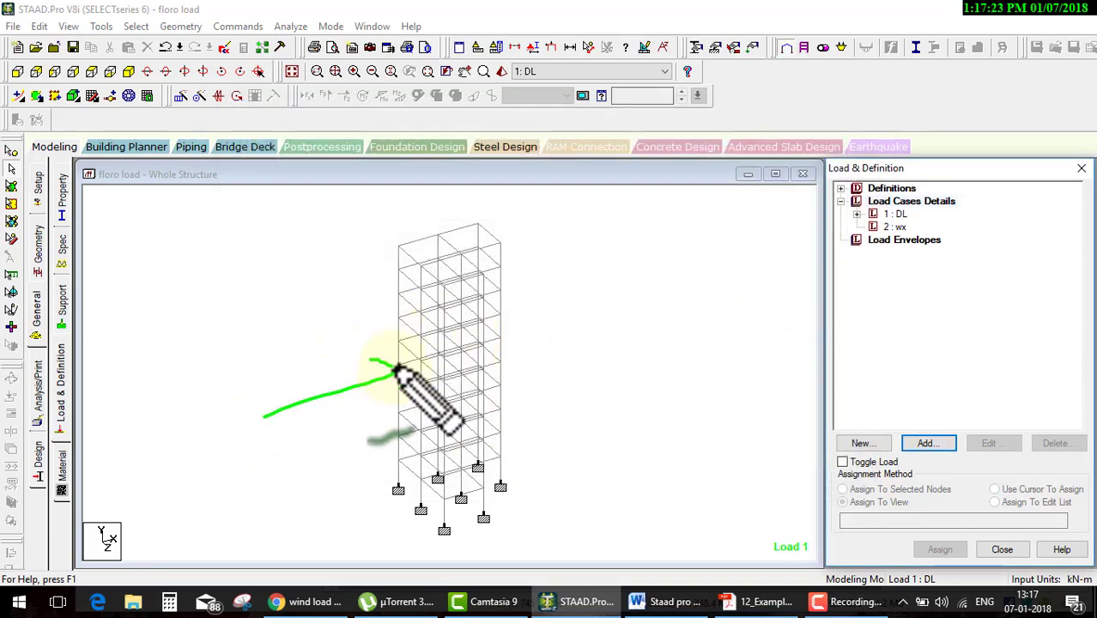
left_click_drag(644, 273, 525, 335)
left_click_drag(545, 298, 560, 335)
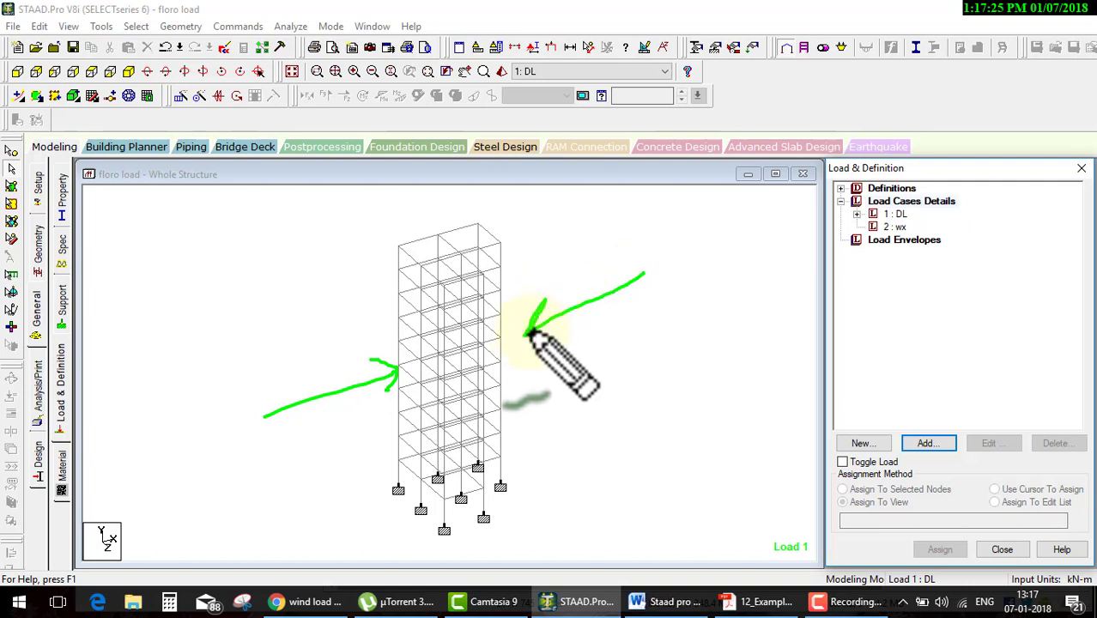
left_click_drag(317, 236, 403, 291)
left_click_drag(403, 292, 402, 245)
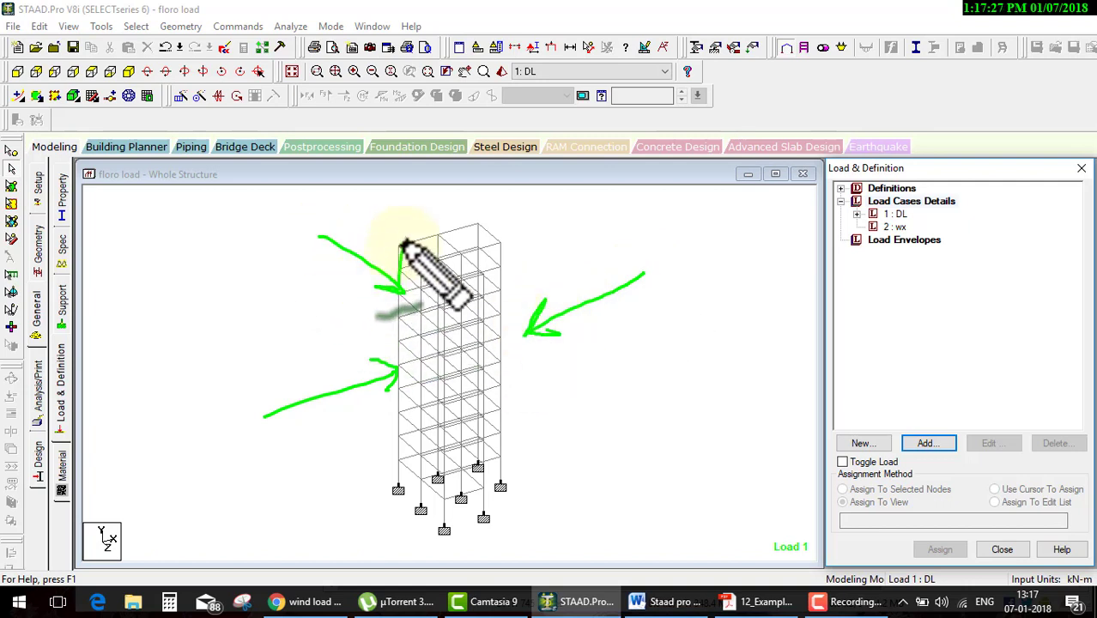
left_click_drag(560, 463, 479, 353)
left_click_drag(477, 370, 502, 352)
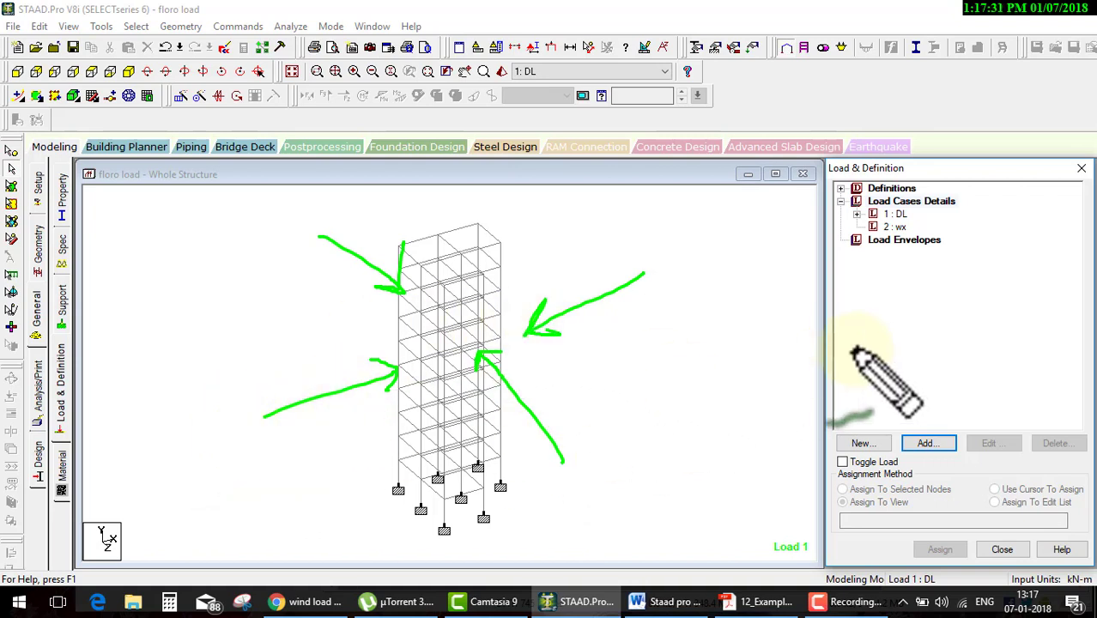
key("Escape")
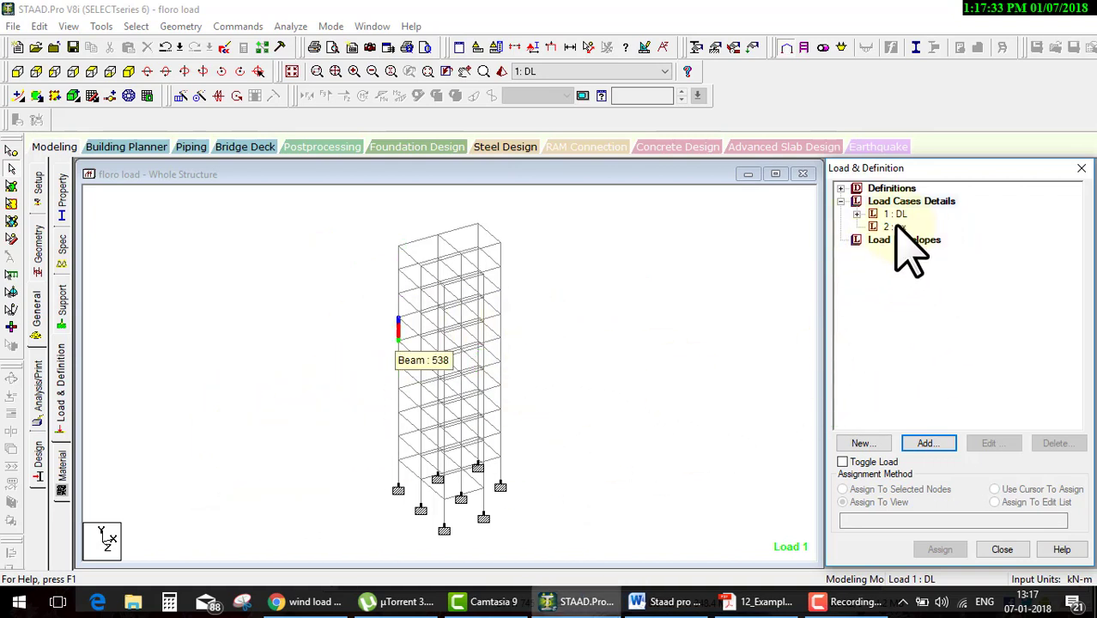
left_click(896, 229)
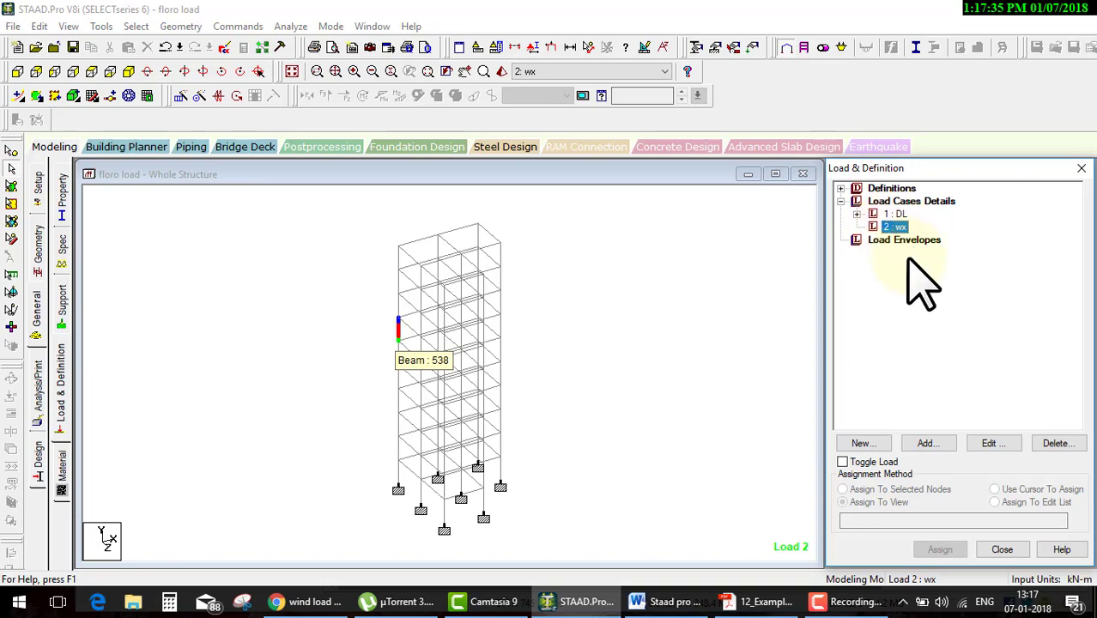
Start a wind load item for case wx and move its form aside to see the frame.
left_click(926, 446)
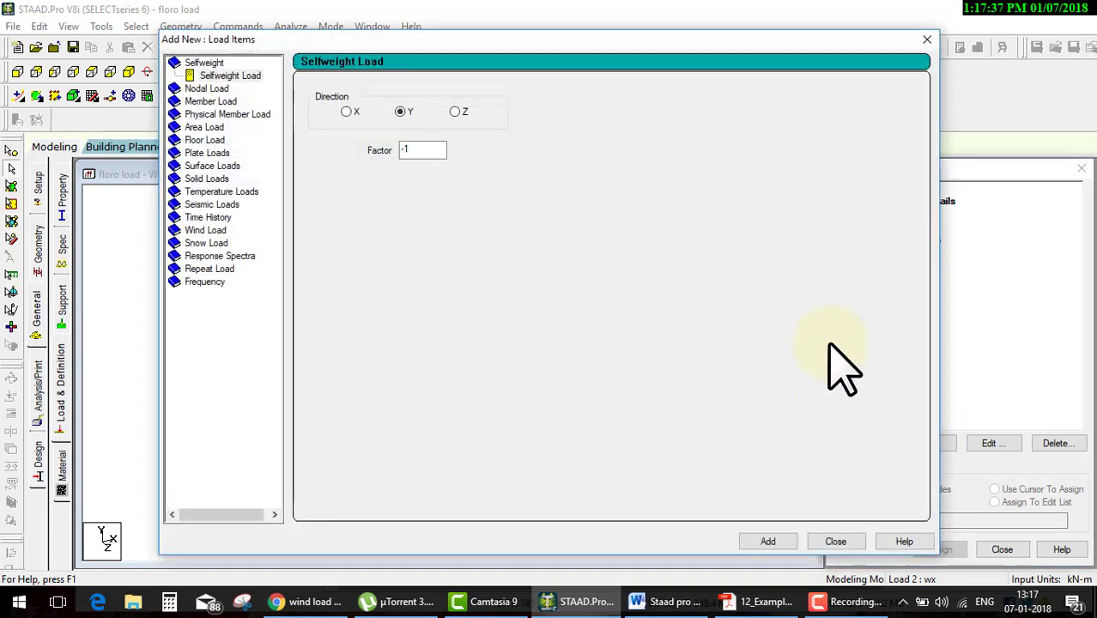
left_click(206, 230)
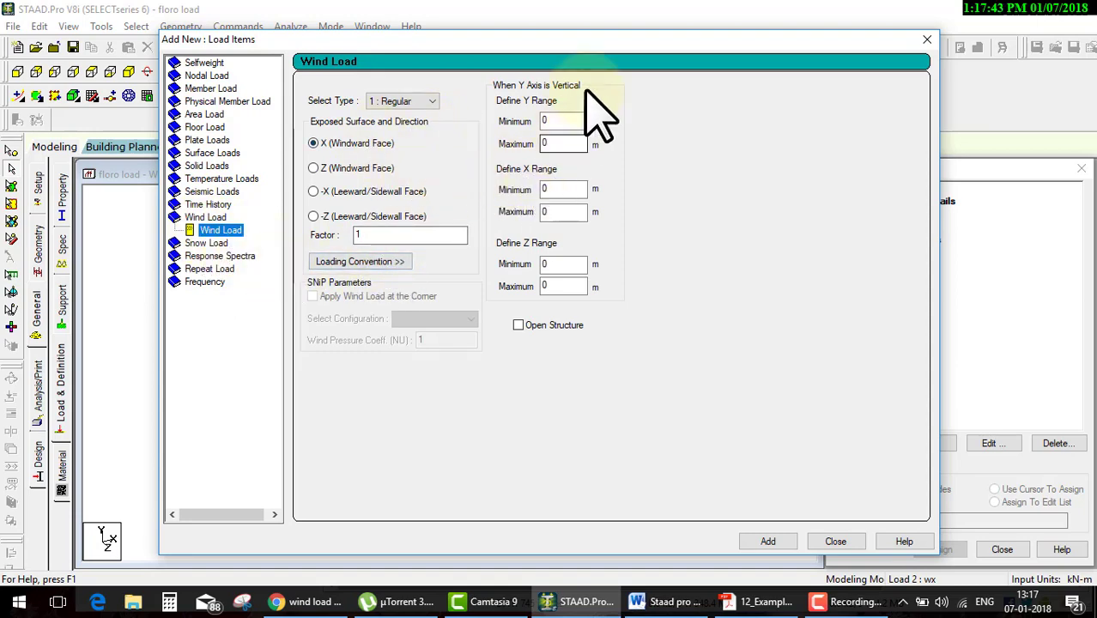
left_click_drag(854, 38, 857, 40)
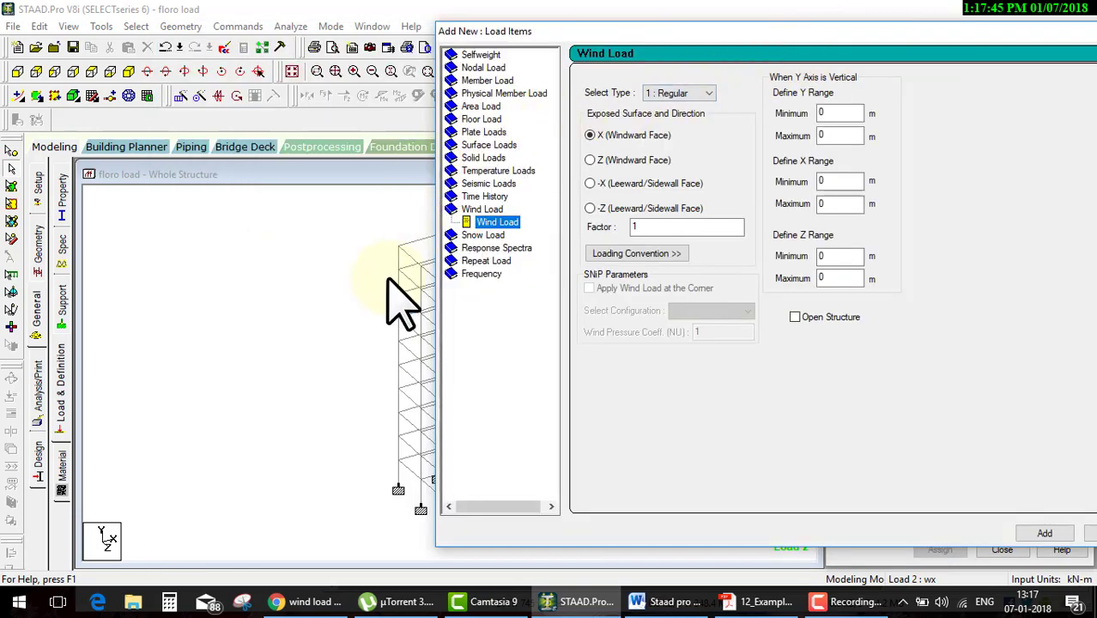
middle_click_drag(392, 284, 310, 326)
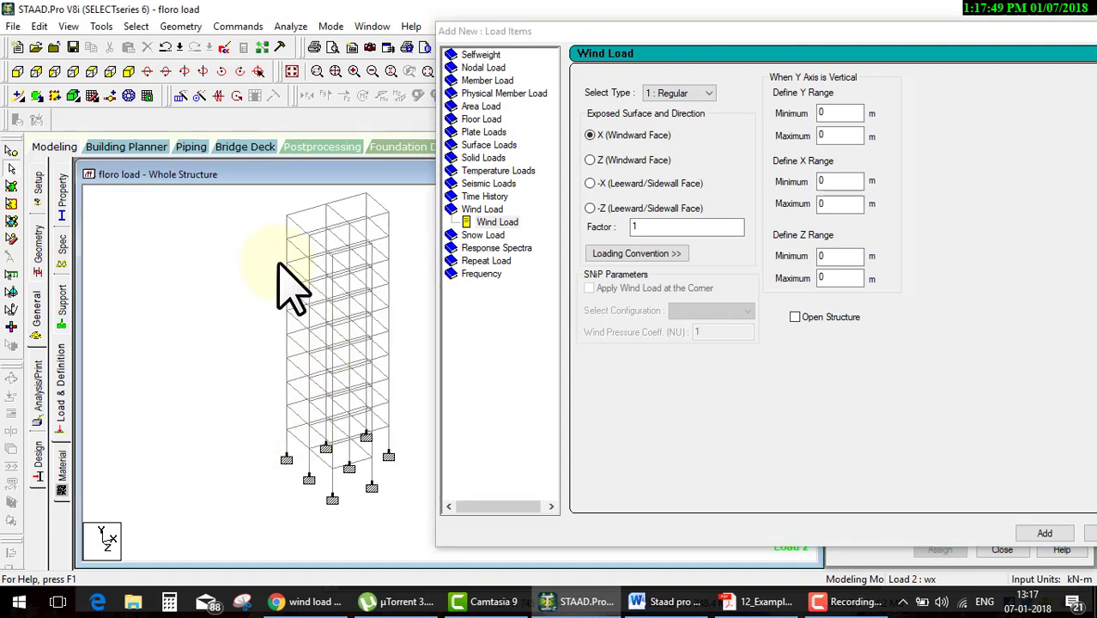
Read the coordinates of a lower node, the base node and the top node.
left_click(11, 168)
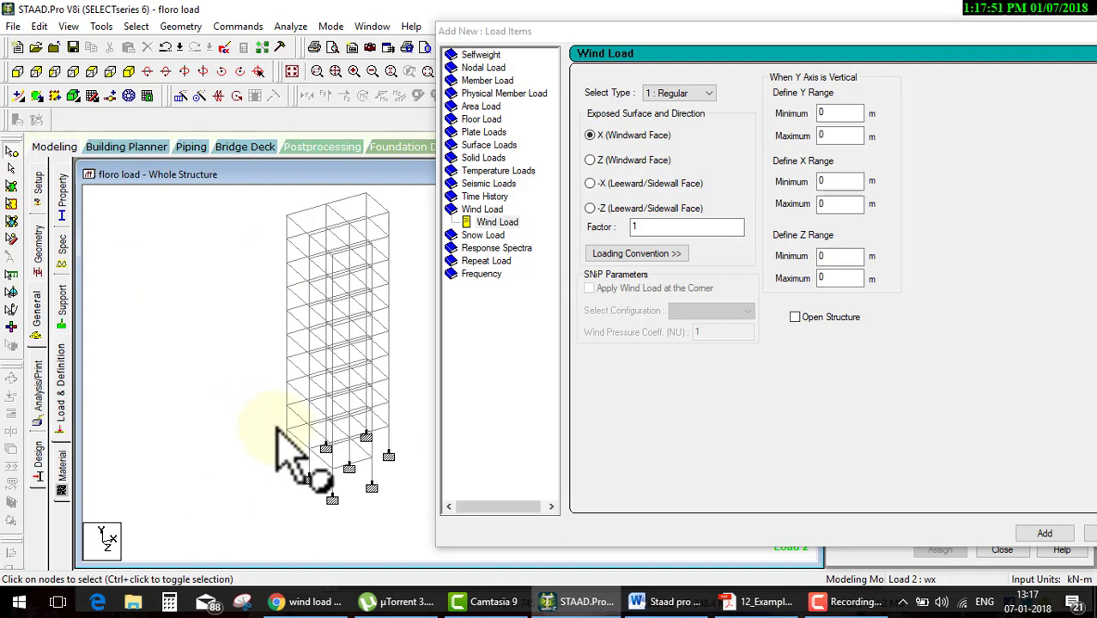
double_click(286, 430)
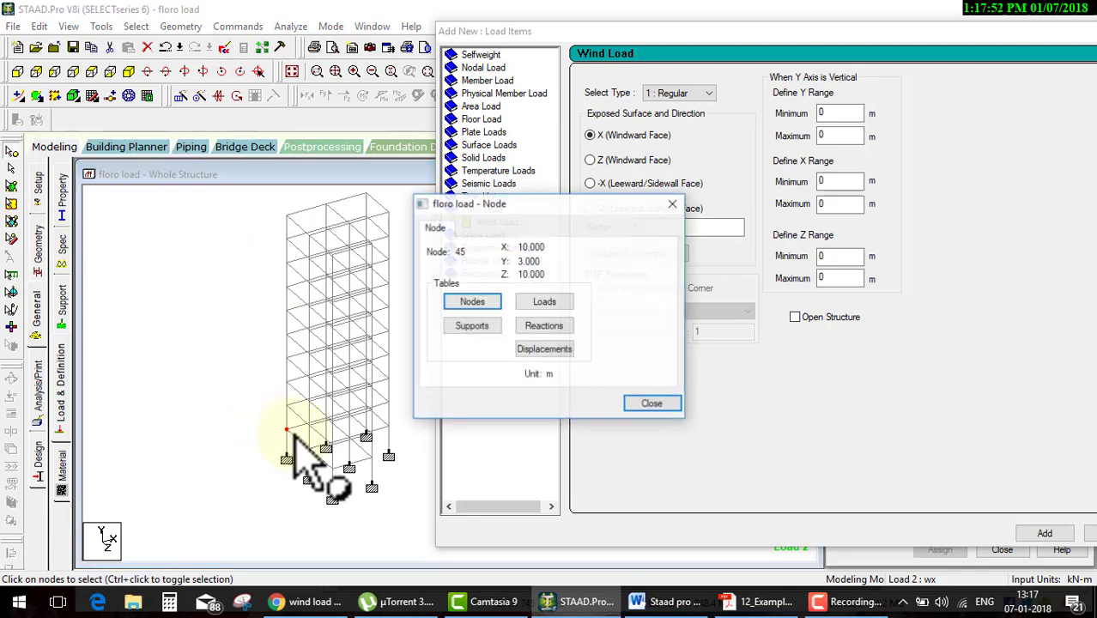
left_click(652, 403)
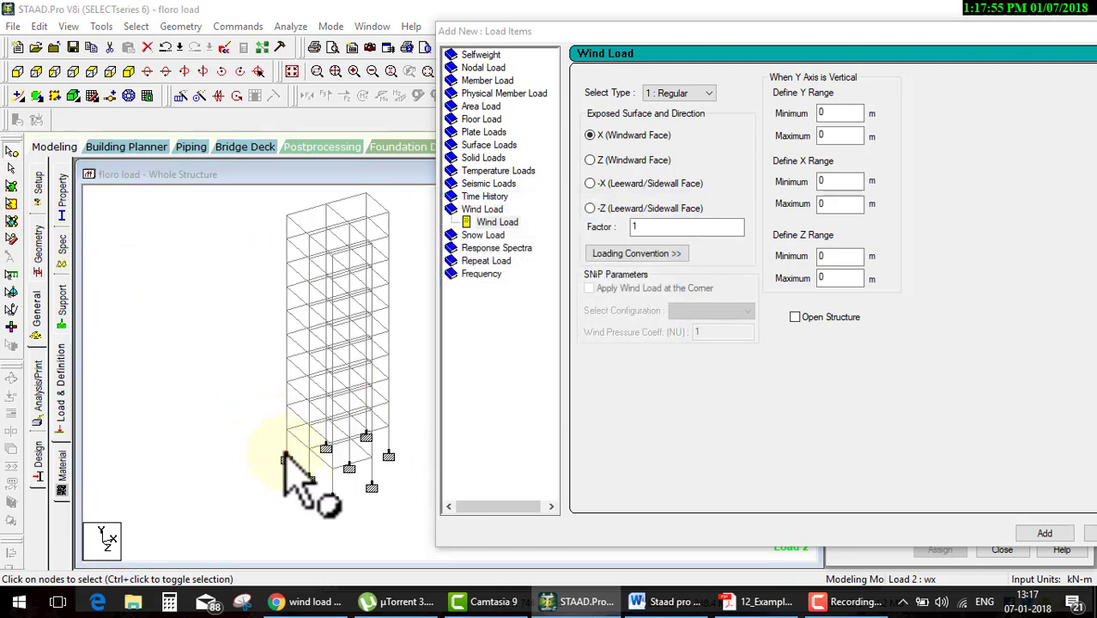
double_click(286, 456)
left_click(652, 403)
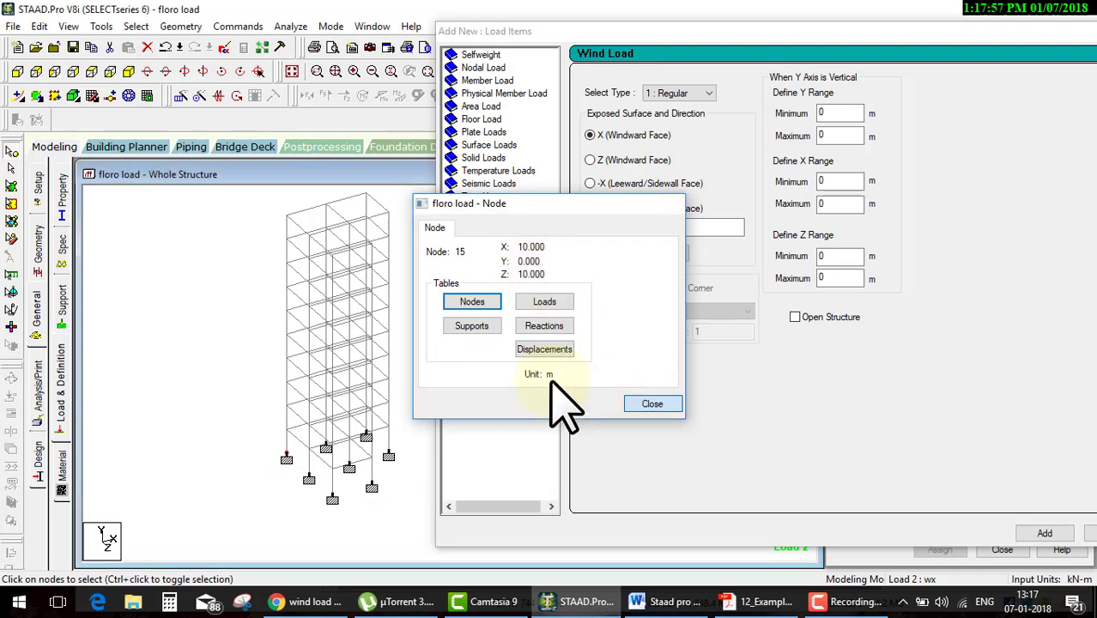
double_click(286, 214)
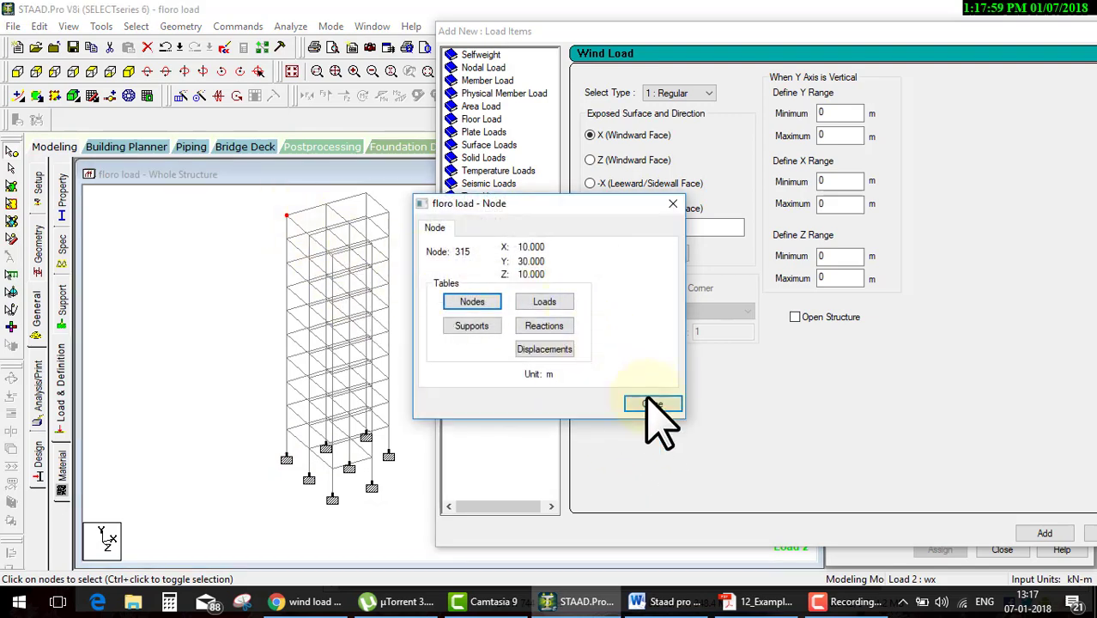
left_click(652, 404)
left_click(850, 114)
type("30")
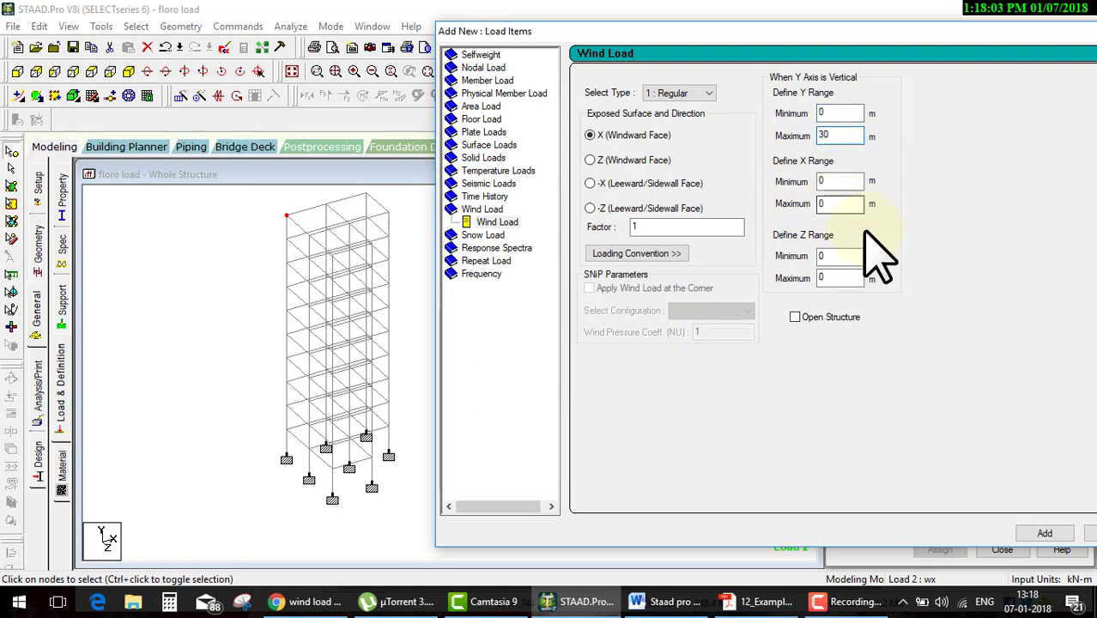
Mark the X and Z range limits as unneeded, keeping only the Y range of 0 to 30 m.
left_click_drag(768, 173, 849, 171)
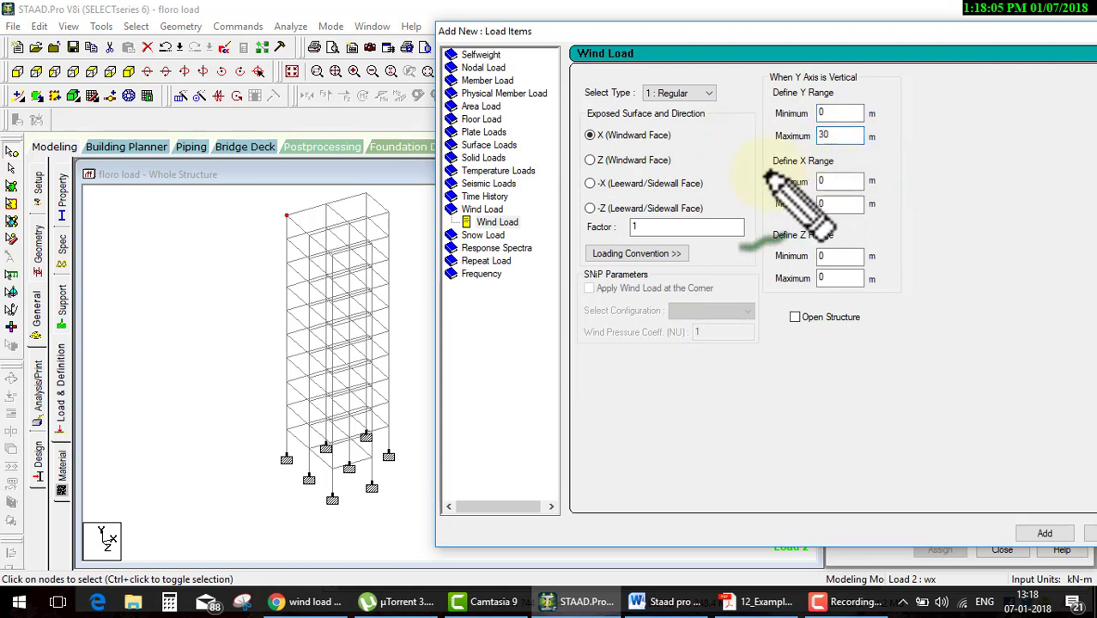
left_click_drag(769, 249, 917, 240)
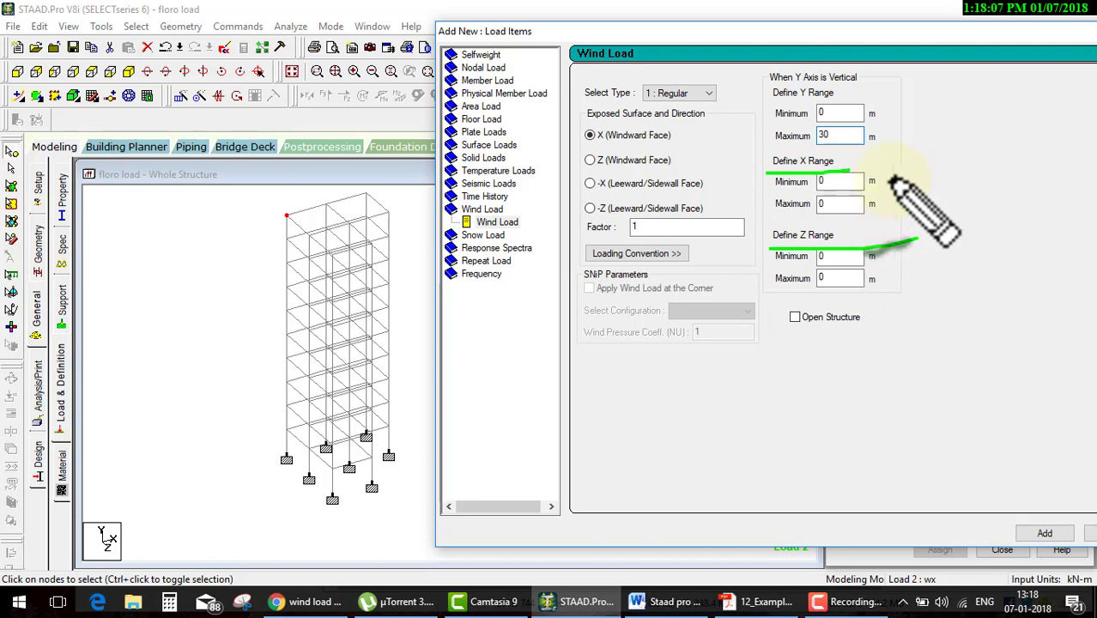
mouse_move(759, 154)
left_mouse_down()
mouse_move(763, 189)
mouse_move(861, 321)
mouse_move(944, 240)
left_mouse_up()
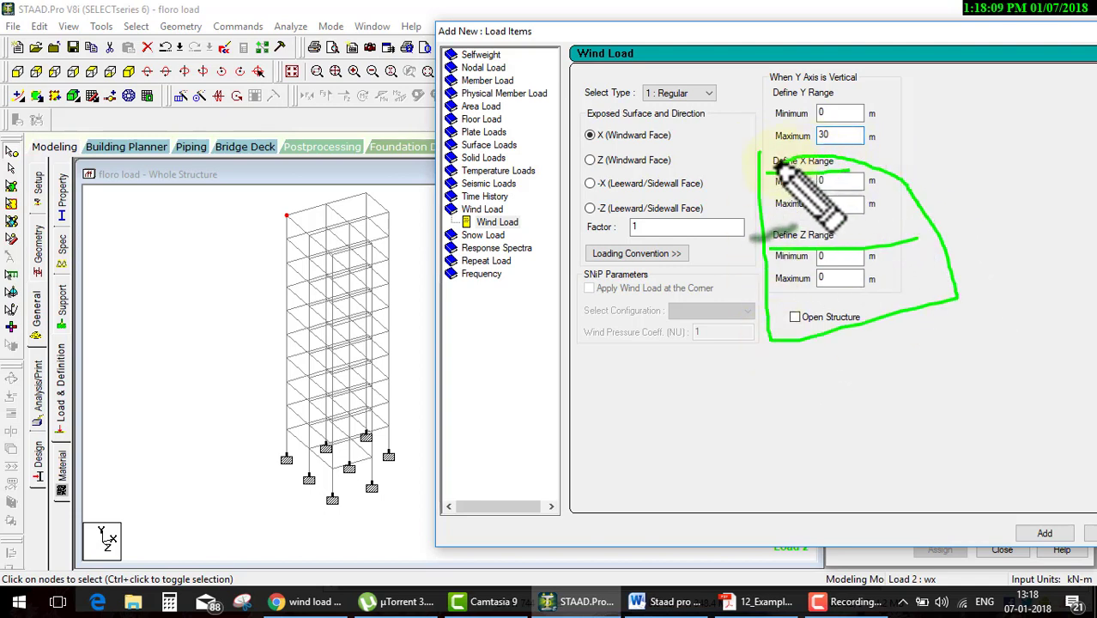
left_click_drag(776, 158, 886, 286)
left_click_drag(894, 212, 824, 301)
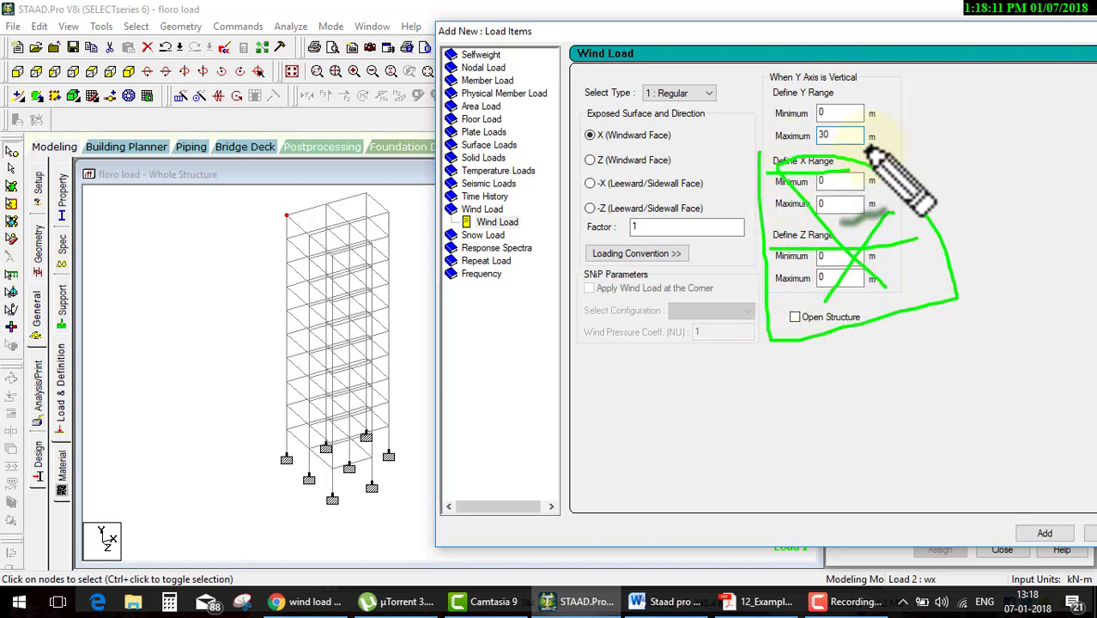
key("Escape")
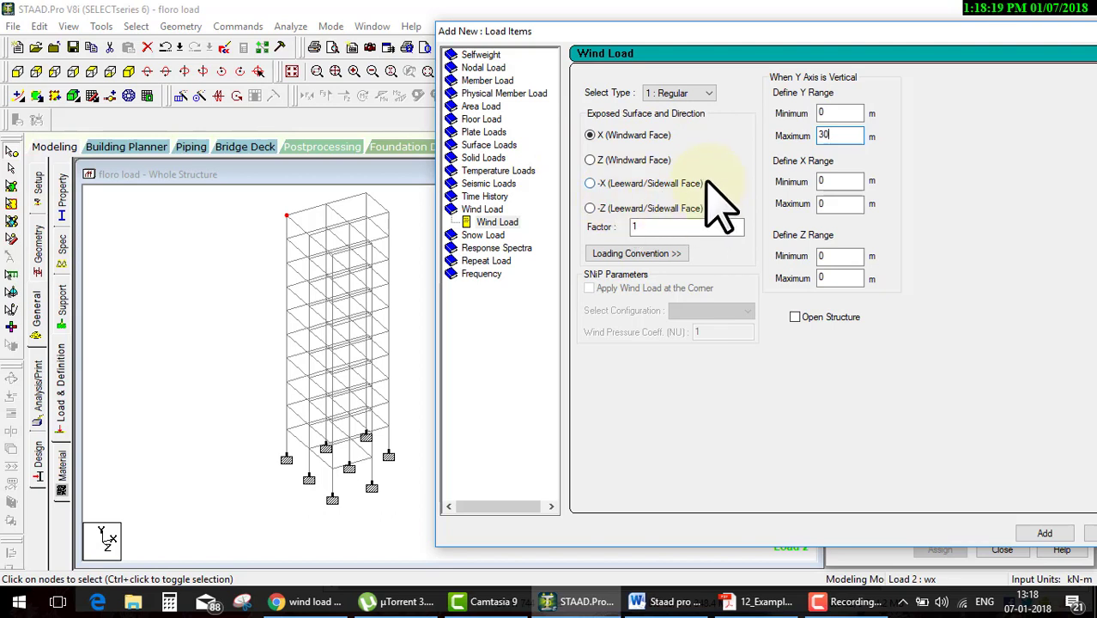
Annotate the X windward, -X leeward and Z direction options, then switch to Chrome's wind load images.
mouse_move(689, 133)
left_mouse_down()
mouse_move(729, 204)
mouse_move(718, 203)
left_mouse_up()
left_click_drag(611, 193, 654, 190)
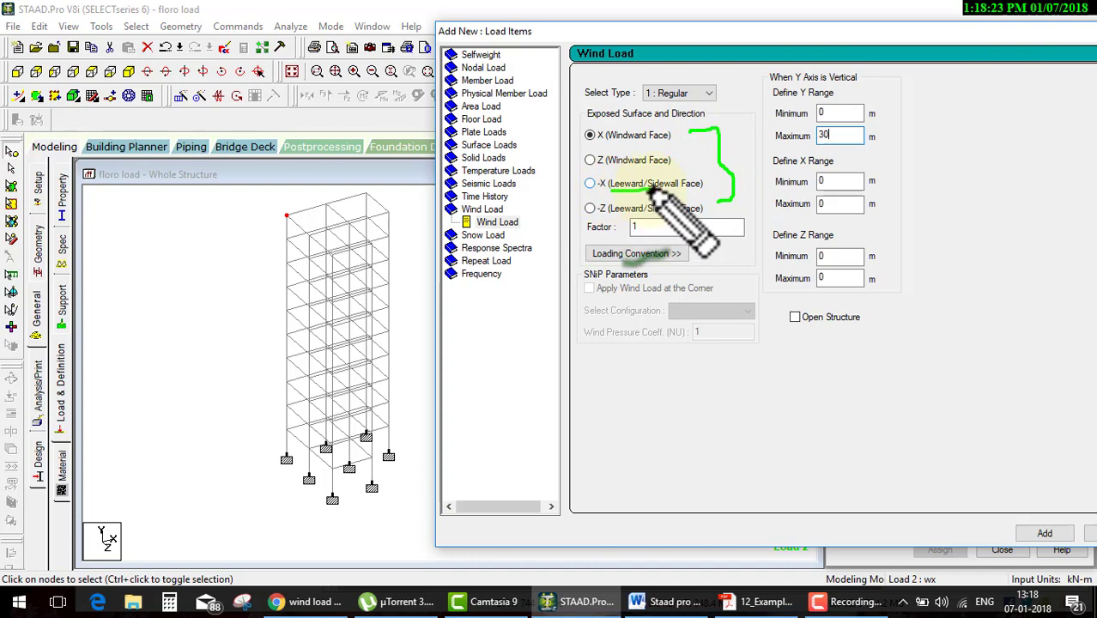
left_click_drag(601, 168, 668, 168)
key("Escape")
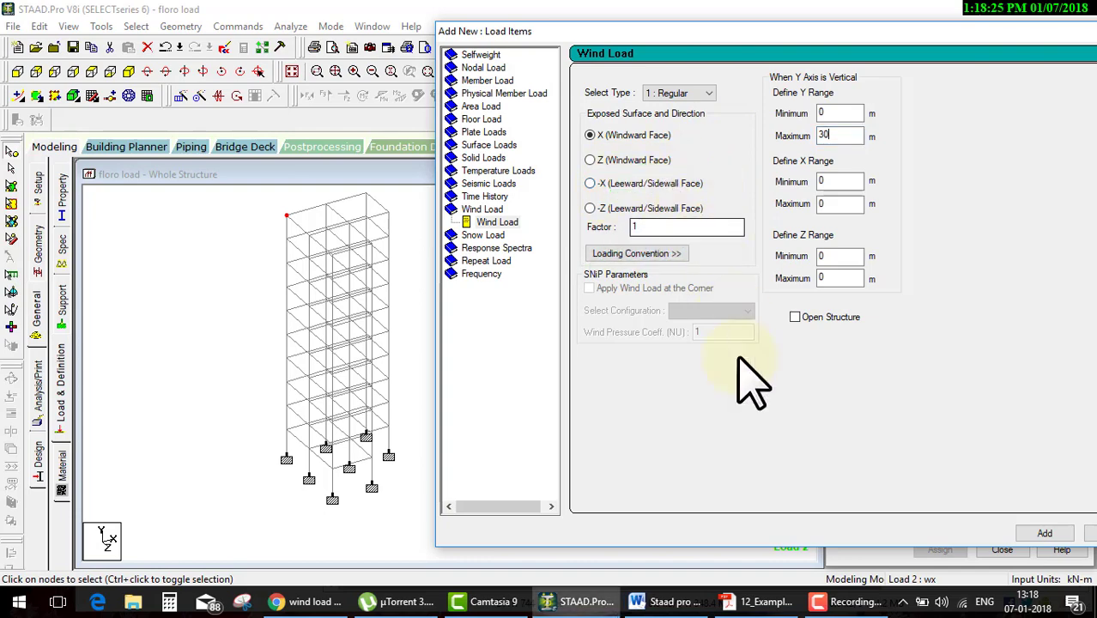
left_click(307, 600)
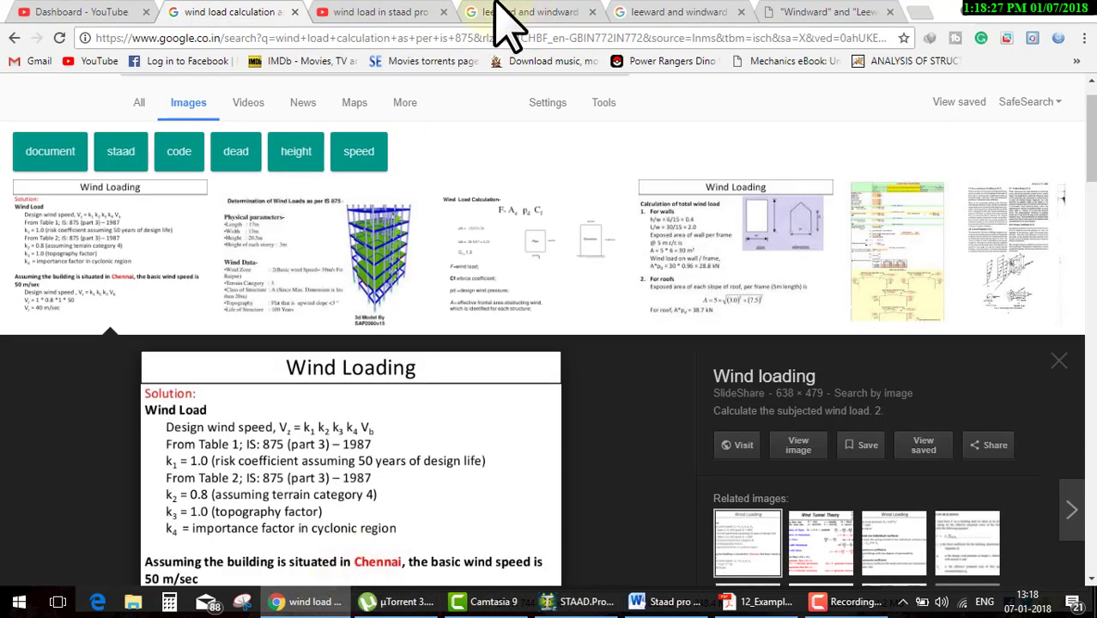
Open the 'leeward and windward side of building' image results and mark the wind direction and windward face.
left_click(532, 12)
scroll(661, 159, "up", 5)
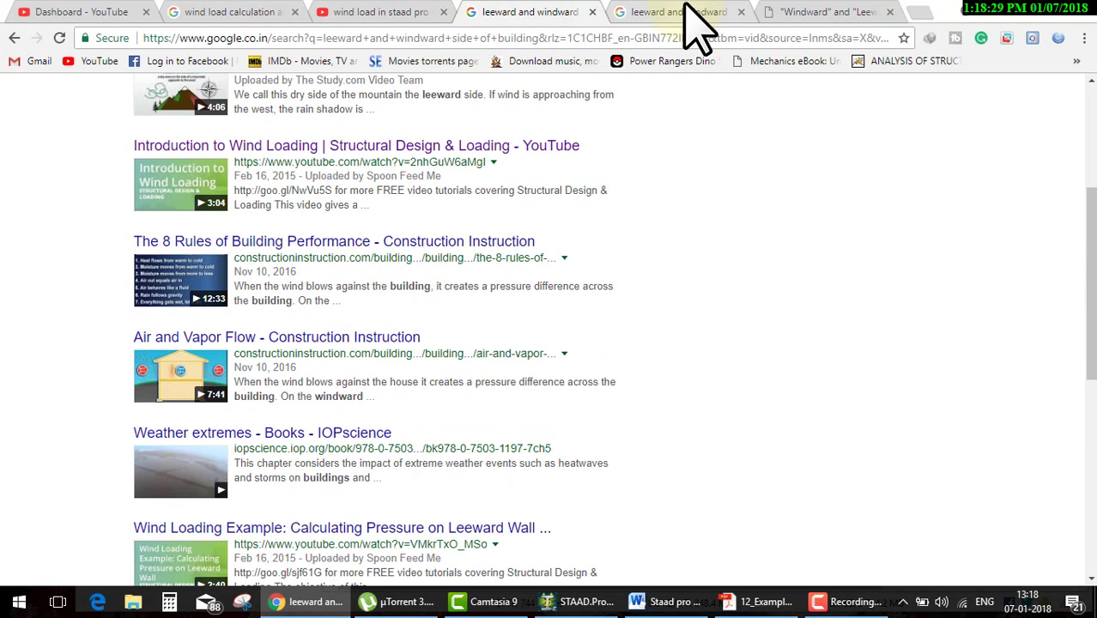
left_click(678, 12)
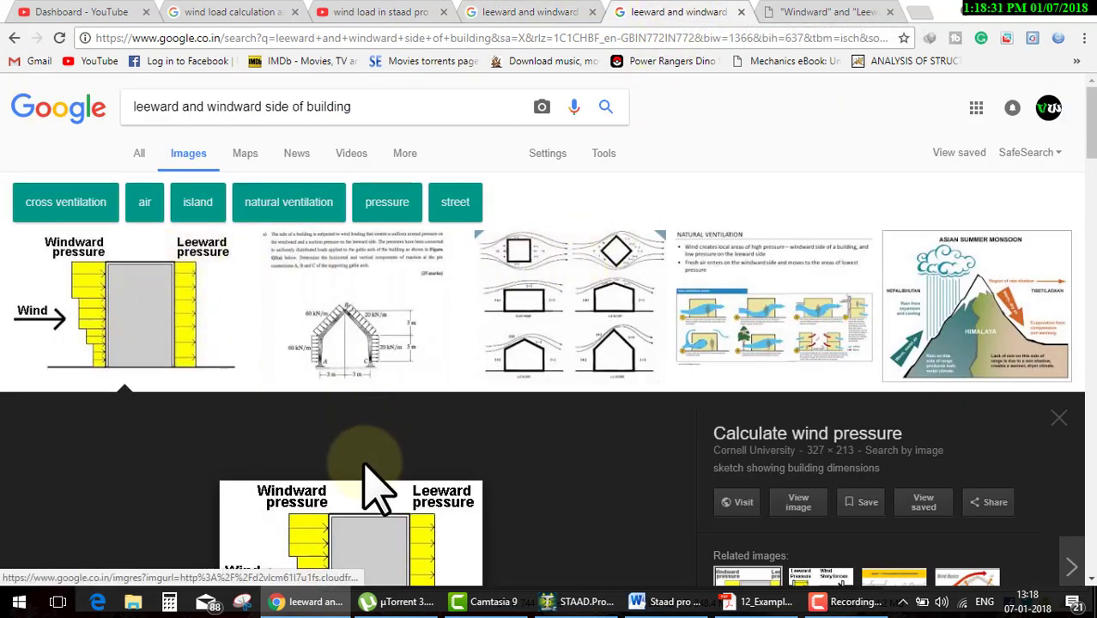
scroll(382, 429, "down", 2)
left_click_drag(384, 393, 240, 428)
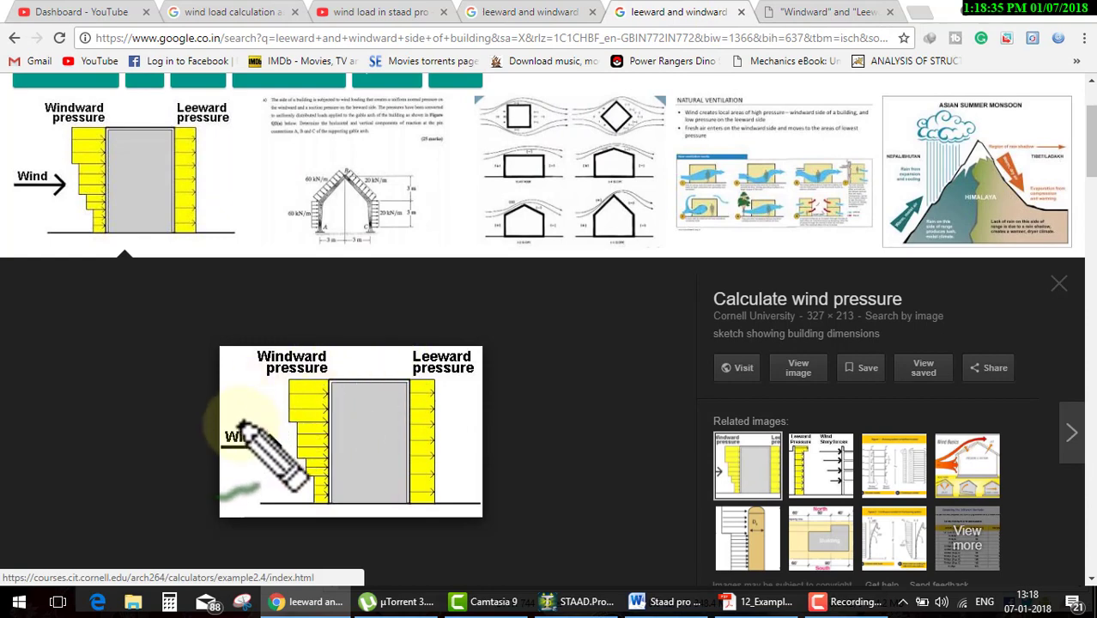
left_click_drag(240, 423, 326, 382)
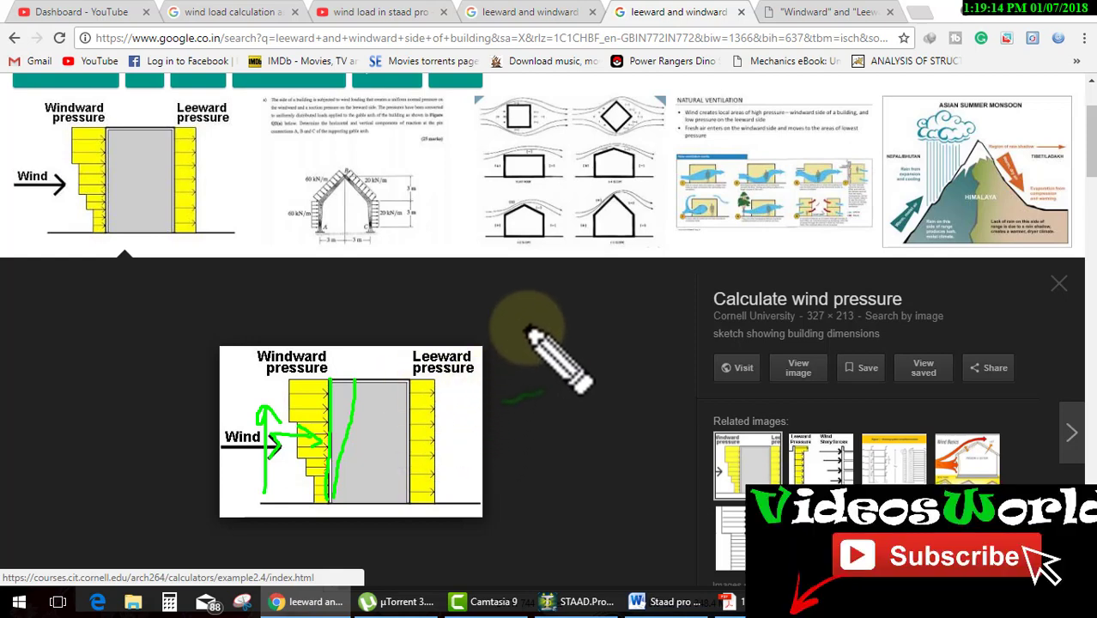
Sketch buildings with wind arrows and a sheltered side, circle the leeward pressure, then clear the marks.
left_click_drag(530, 399, 579, 396)
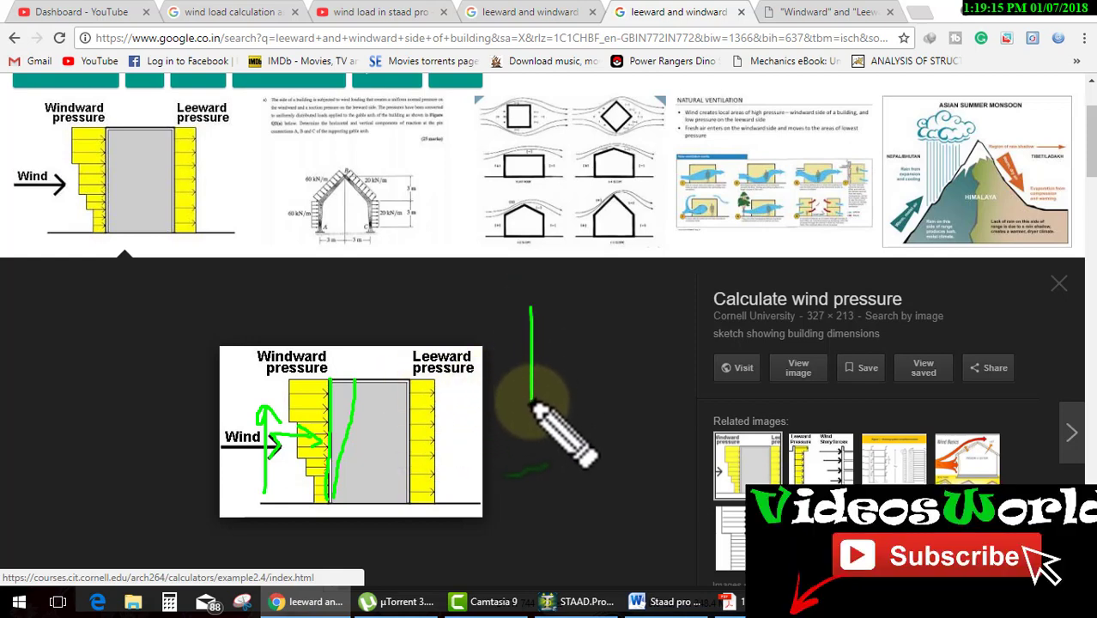
mouse_move(477, 328)
left_mouse_down()
mouse_move(532, 328)
mouse_move(509, 333)
mouse_move(520, 352)
left_mouse_up()
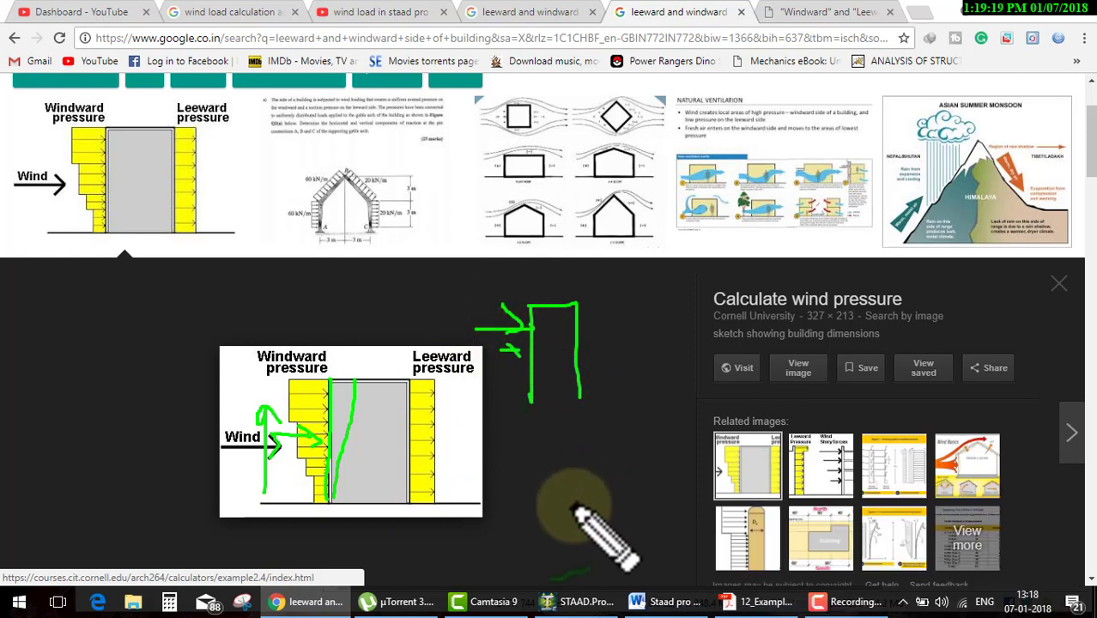
mouse_move(576, 505)
left_mouse_down()
mouse_move(607, 422)
mouse_move(665, 513)
mouse_move(657, 520)
mouse_move(673, 489)
left_mouse_up()
mouse_move(666, 423)
left_mouse_down()
mouse_move(661, 520)
mouse_move(659, 429)
mouse_move(669, 508)
left_mouse_up()
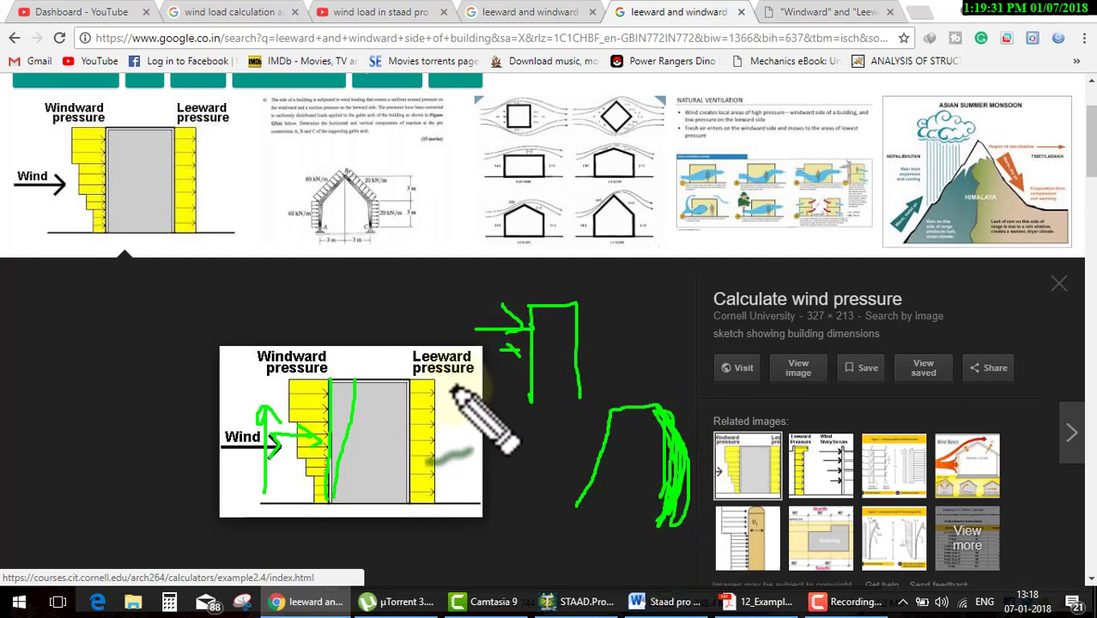
mouse_move(463, 354)
left_mouse_down()
mouse_move(416, 367)
mouse_move(452, 464)
mouse_move(429, 371)
left_mouse_up()
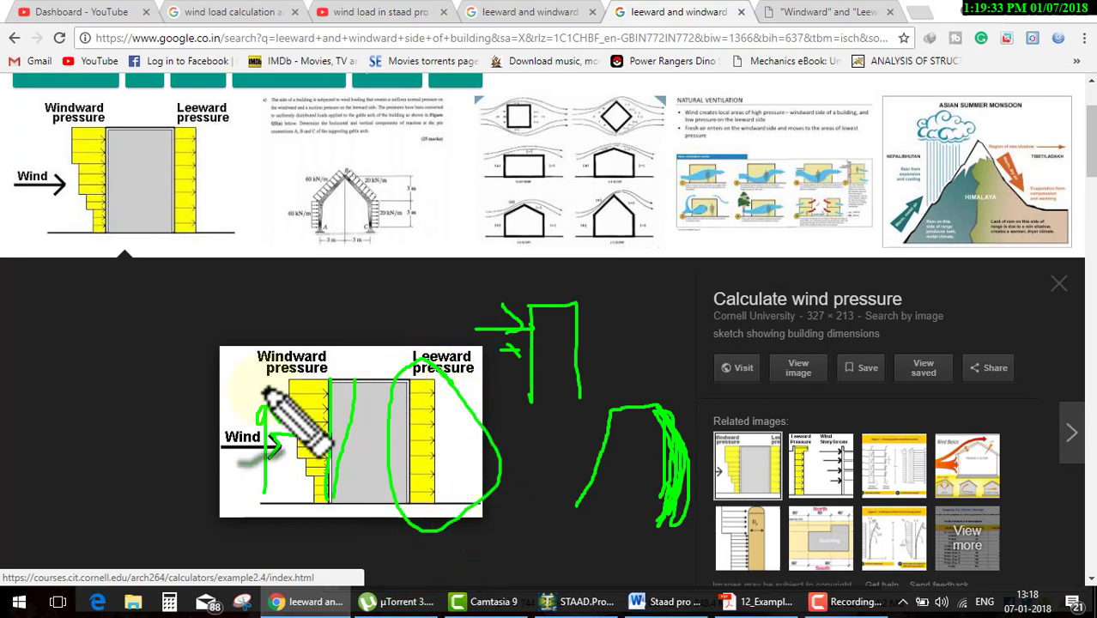
key("Escape")
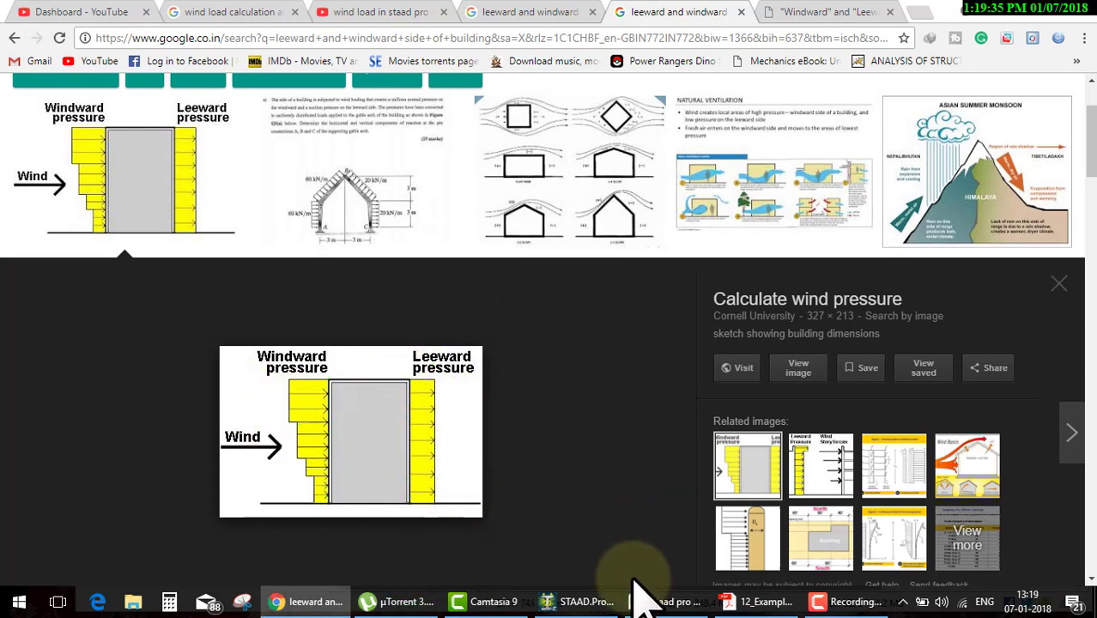
Add the X windward wind load for Y 0 to 30 m to load case 2: wx.
left_click(571, 601)
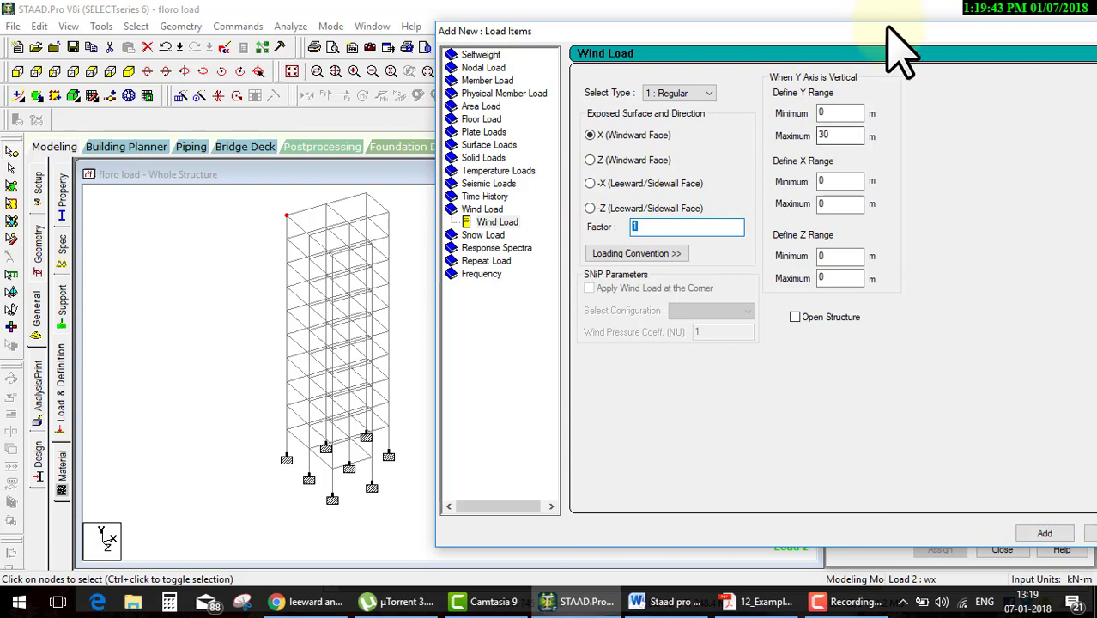
left_click_drag(888, 27, 719, 7)
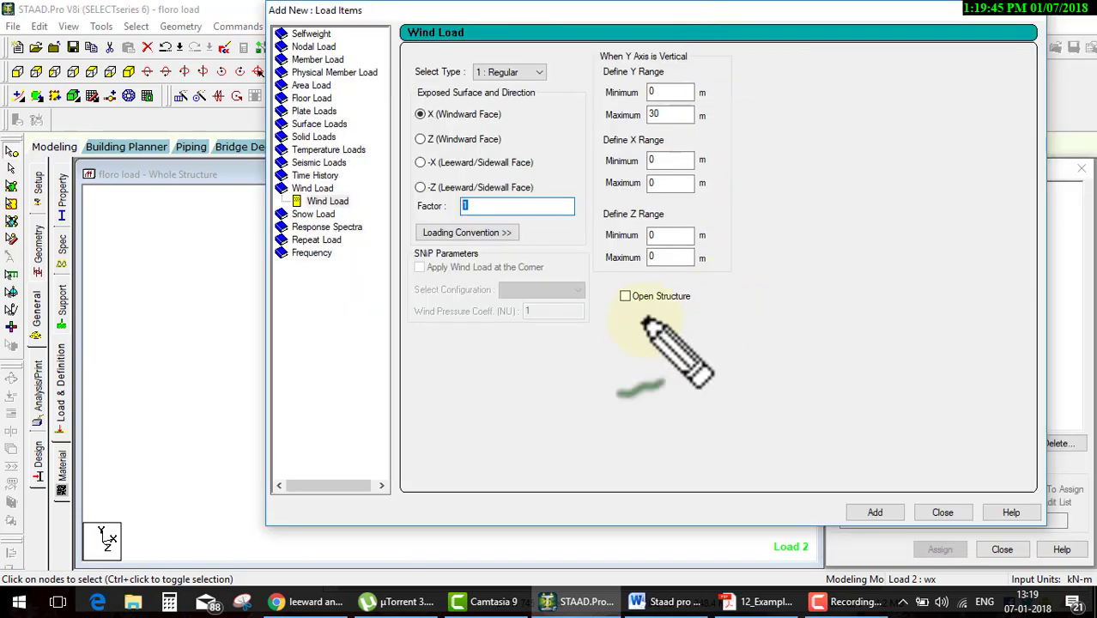
left_click_drag(697, 309, 618, 333)
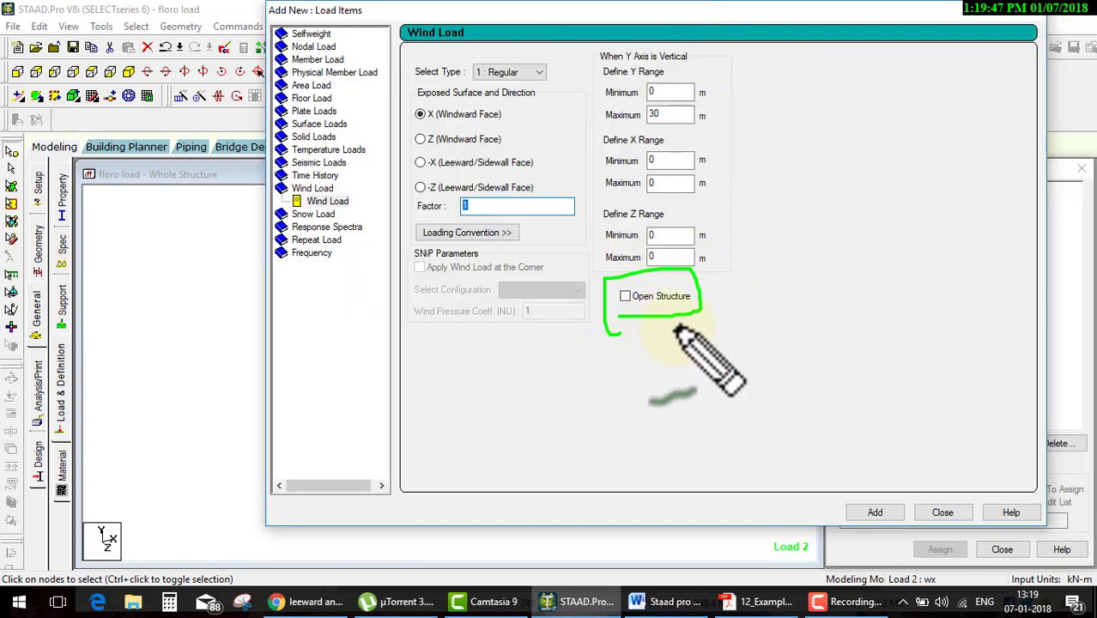
key("Escape")
left_click(877, 512)
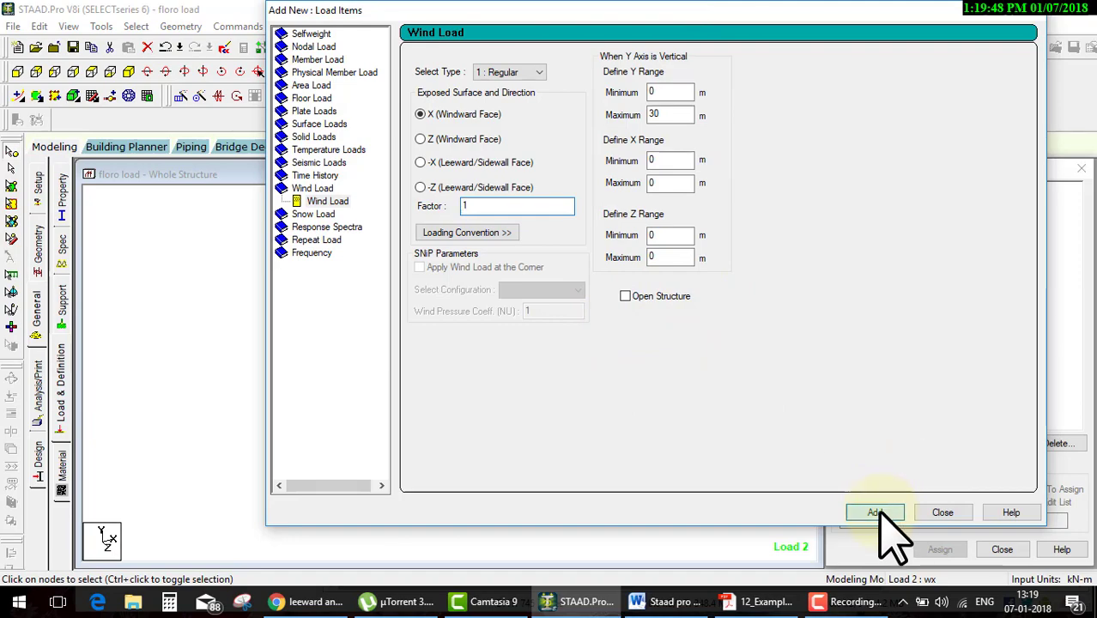
left_click(937, 517)
Inspect the wx wind loads edge-on from the front, save the structure, and return to isometric view.
left_click(914, 241)
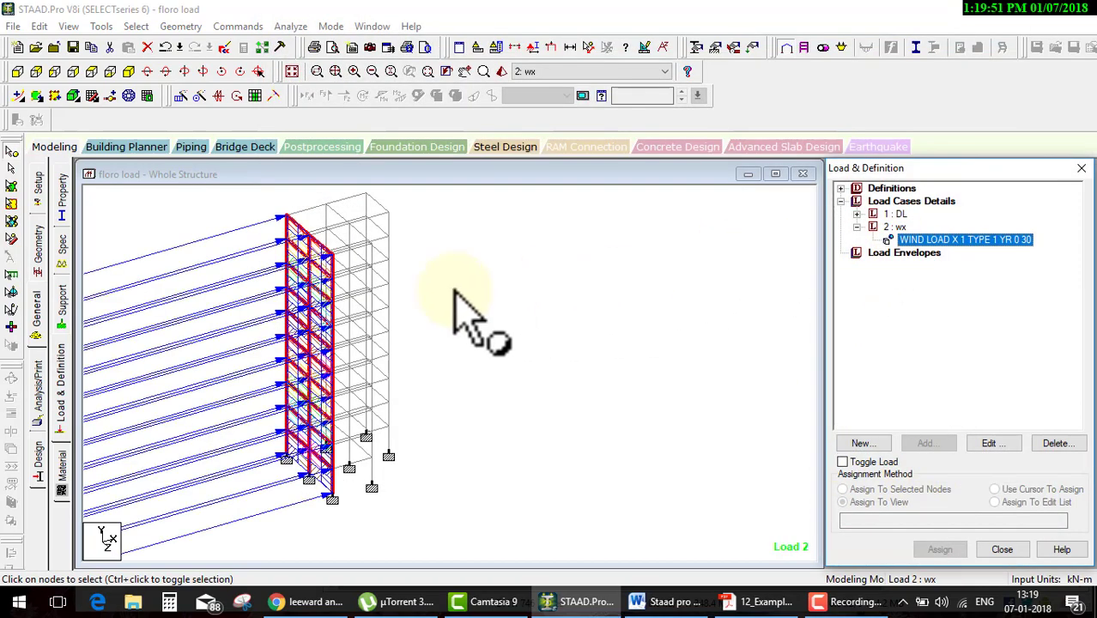
middle_click_drag(500, 337, 648, 336)
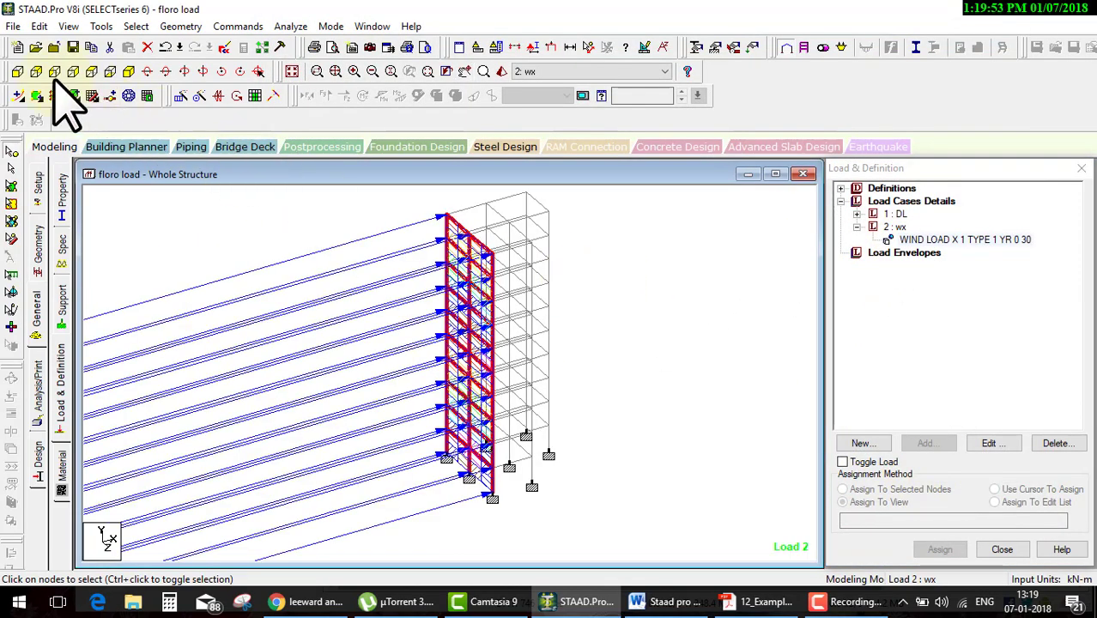
left_click(17, 71)
left_click_drag(408, 261, 412, 258)
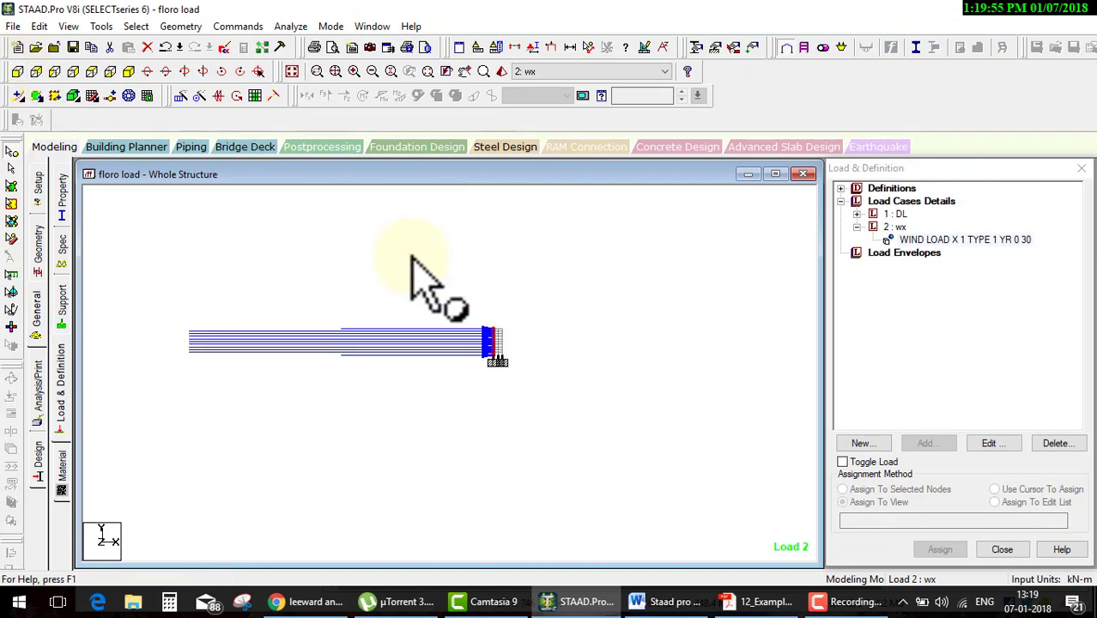
left_click(520, 328)
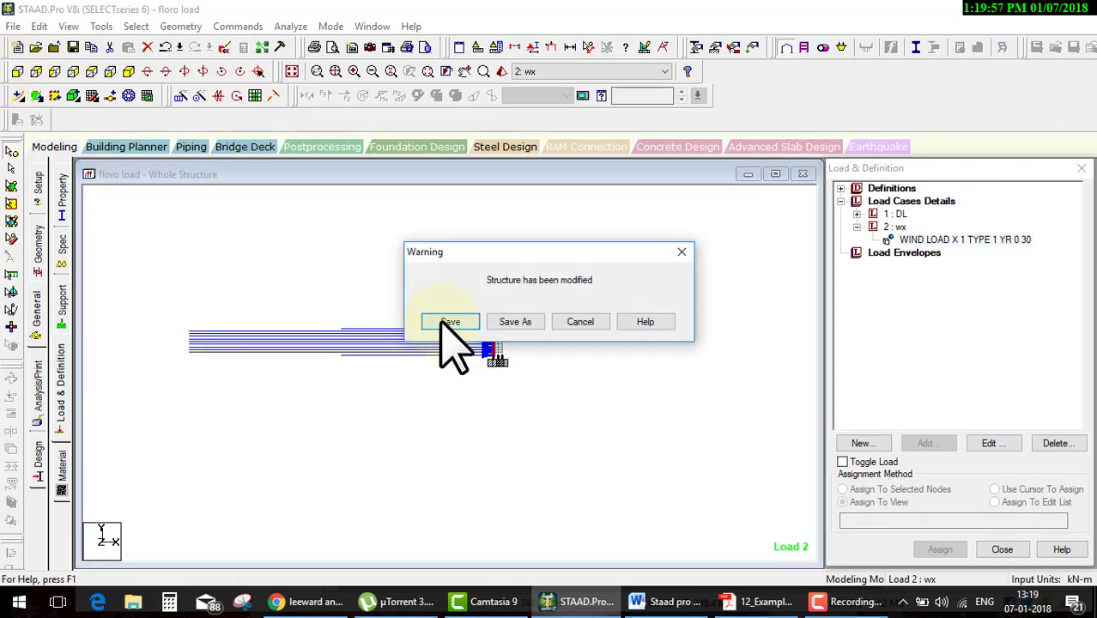
left_click(441, 320)
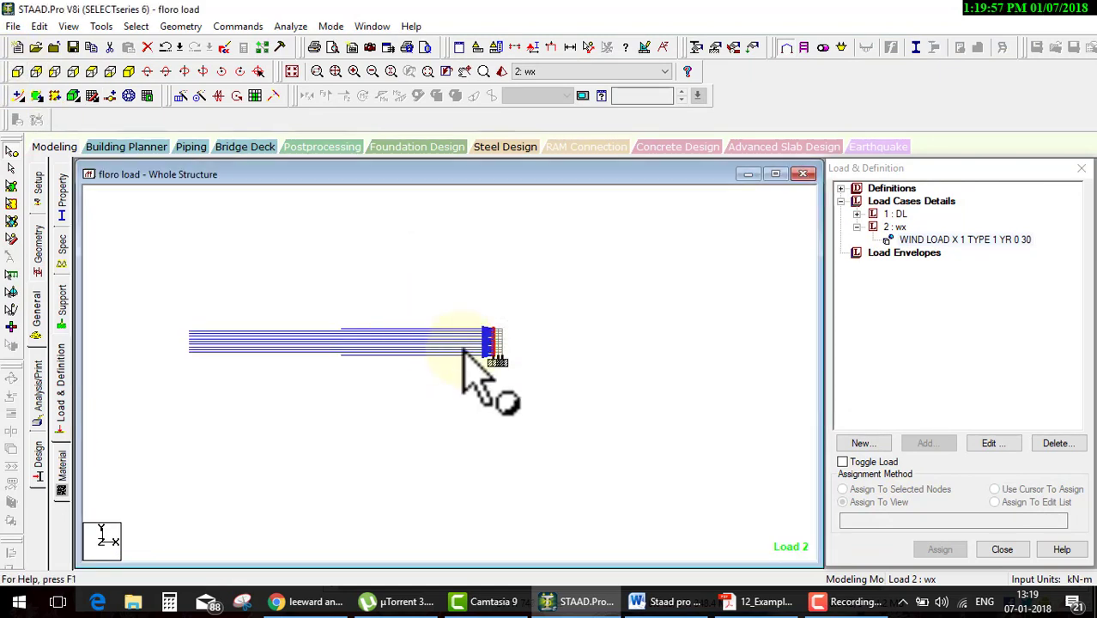
left_click(129, 71)
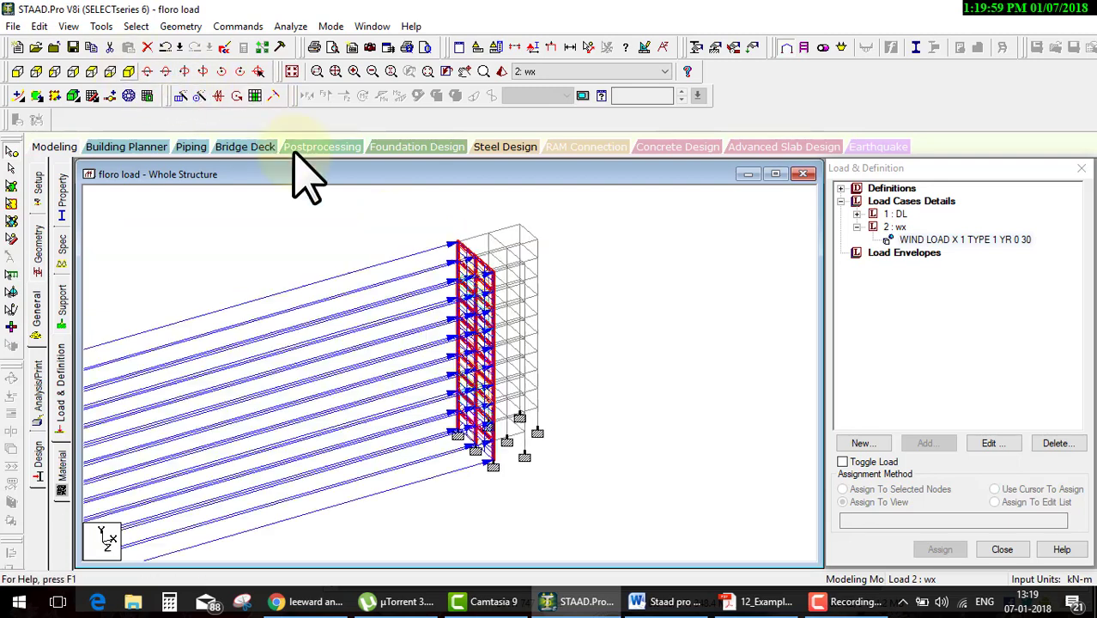
double_click(939, 239)
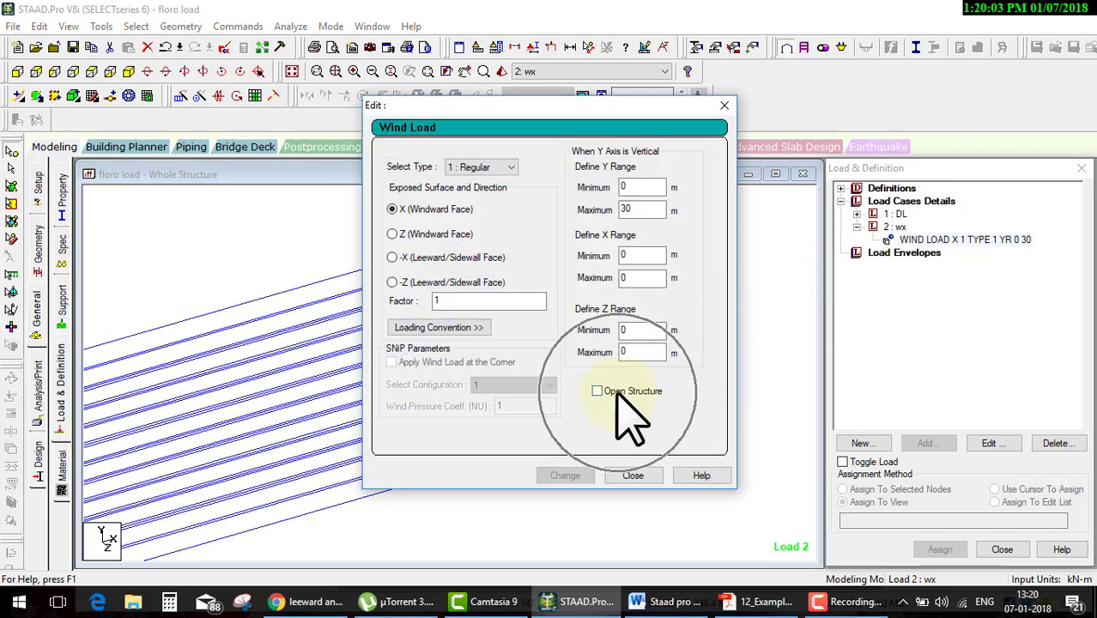
left_click(566, 475)
left_click(633, 475)
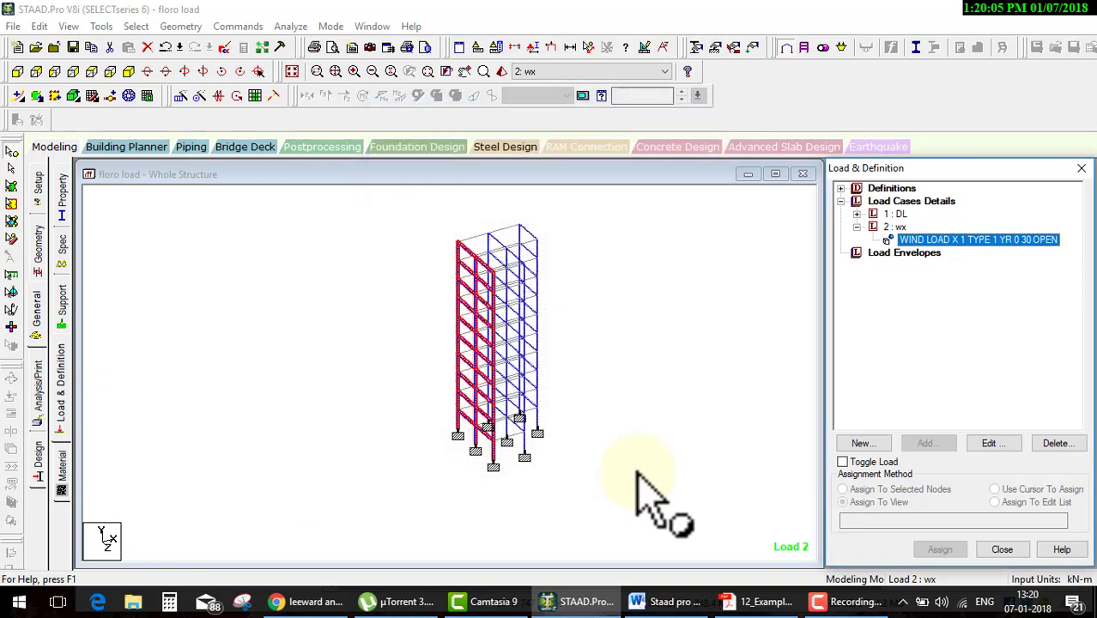
left_click(624, 353)
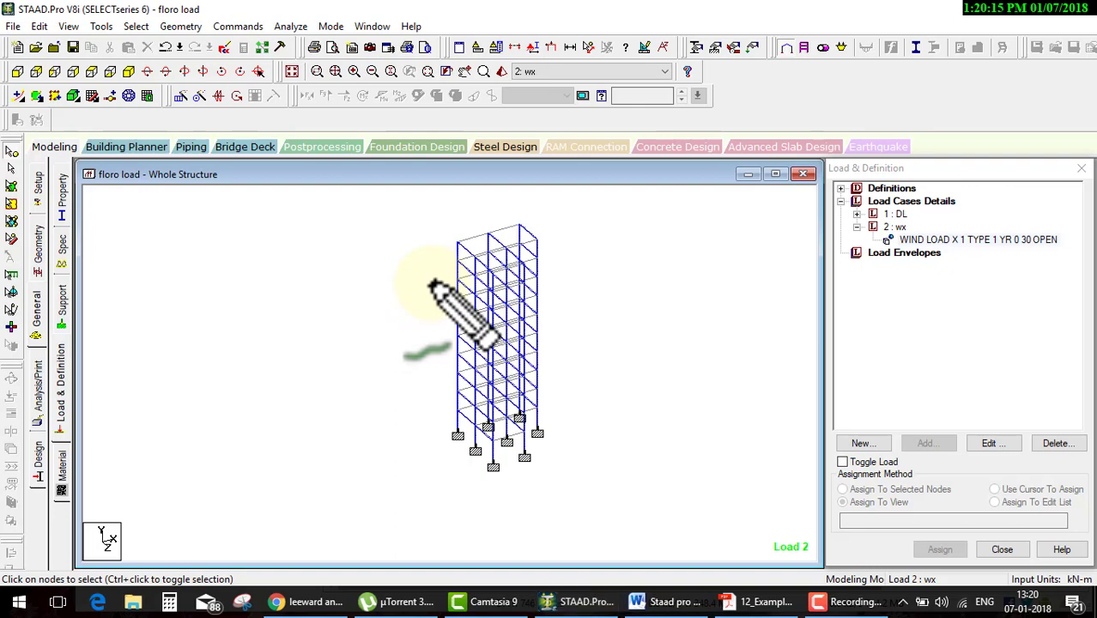
scroll(448, 286, "up", 2)
scroll(448, 275, "up", 2)
scroll(506, 367, "up", 2)
scroll(463, 337, "up", 2)
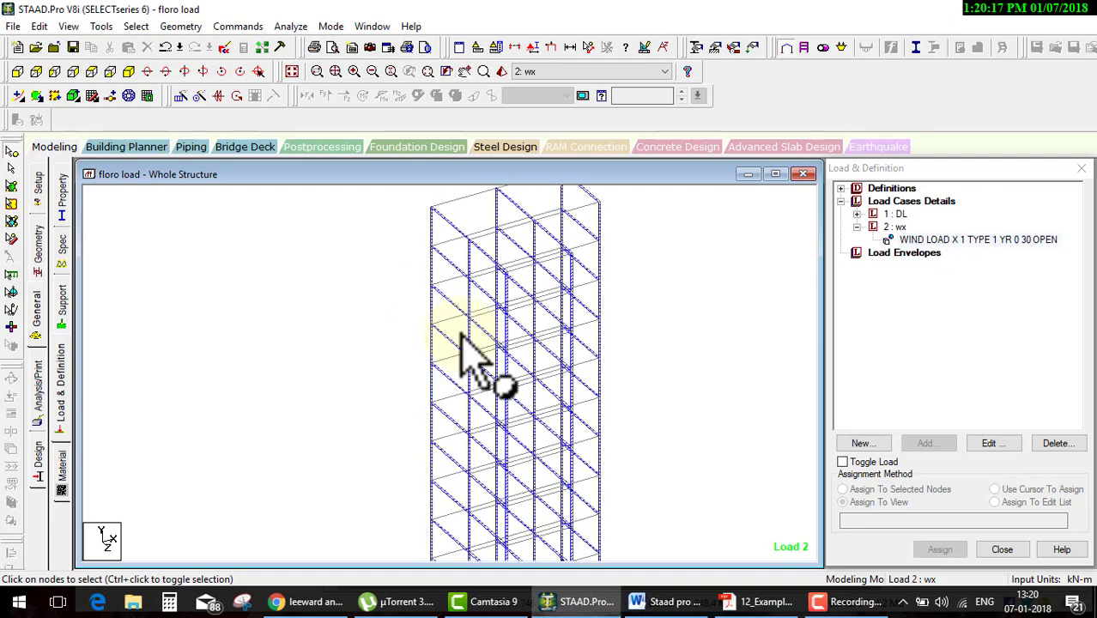
left_click_drag(448, 339, 405, 349)
left_click_drag(392, 257, 429, 228)
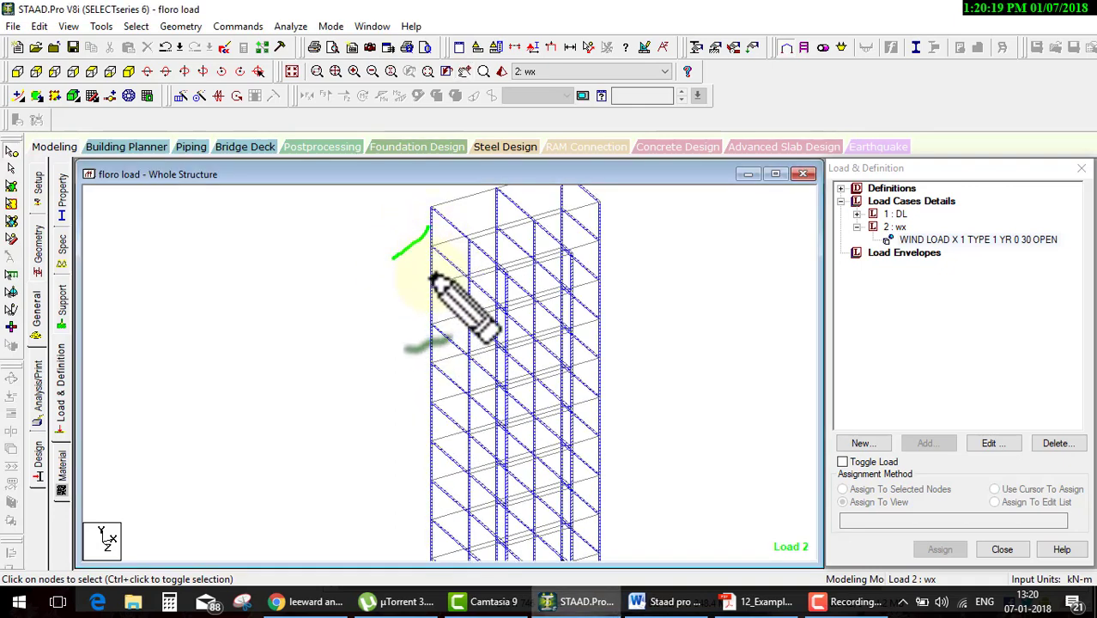
mouse_move(427, 276)
left_mouse_down()
mouse_move(457, 266)
mouse_move(511, 281)
left_mouse_up()
left_click_drag(474, 216, 513, 202)
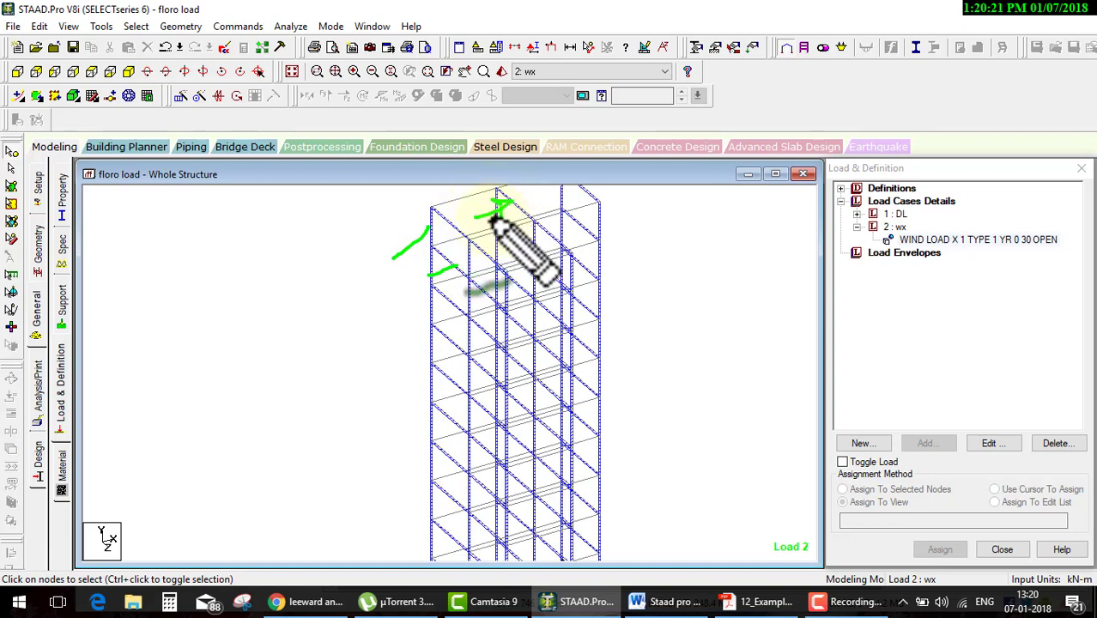
mouse_move(579, 219)
left_mouse_down()
mouse_move(605, 250)
mouse_move(583, 292)
mouse_move(550, 284)
left_mouse_up()
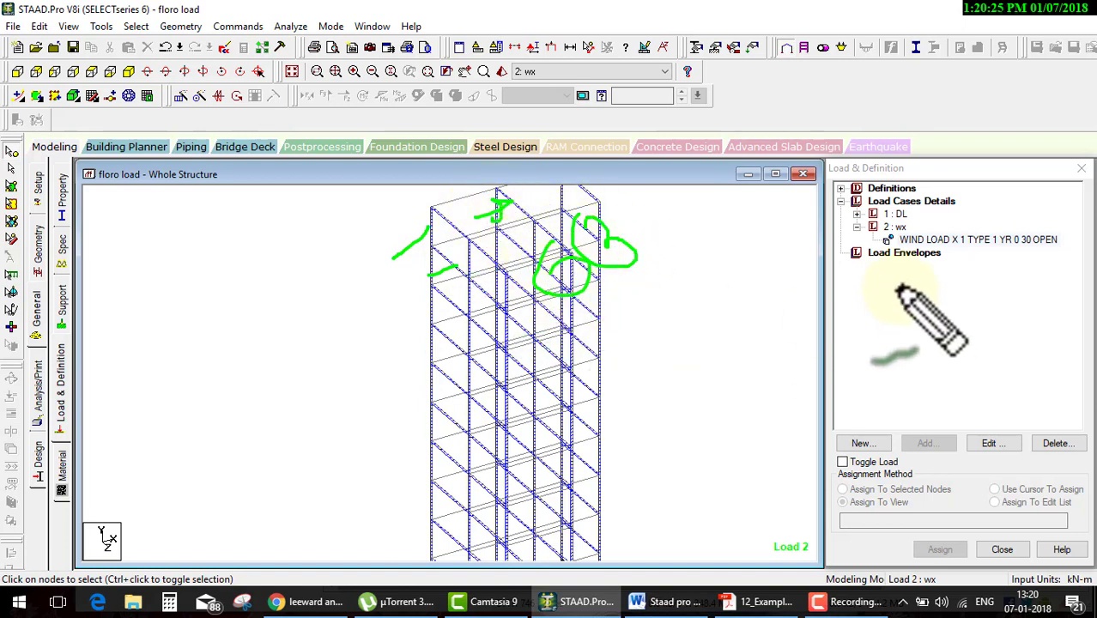
key("Escape")
left_click(915, 244)
double_click(915, 244)
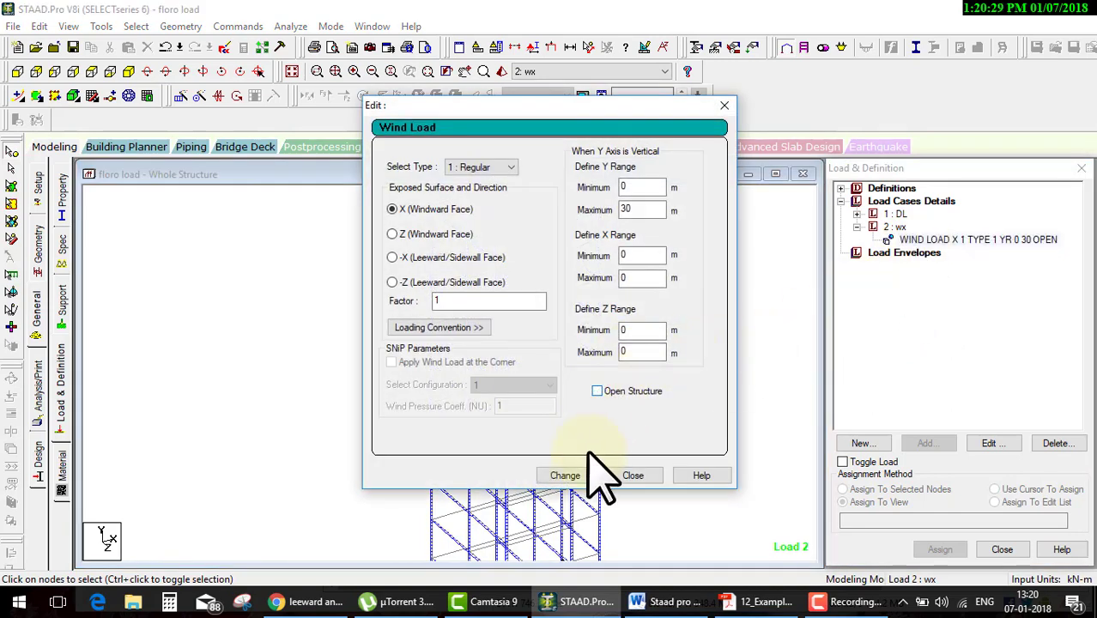
left_click(573, 475)
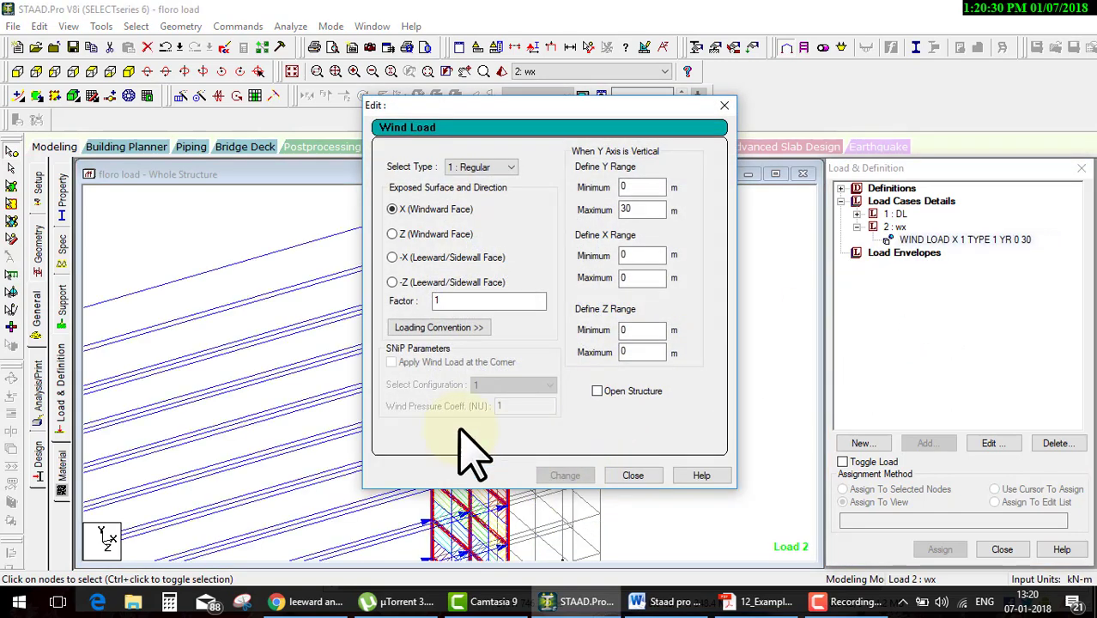
left_click(635, 476)
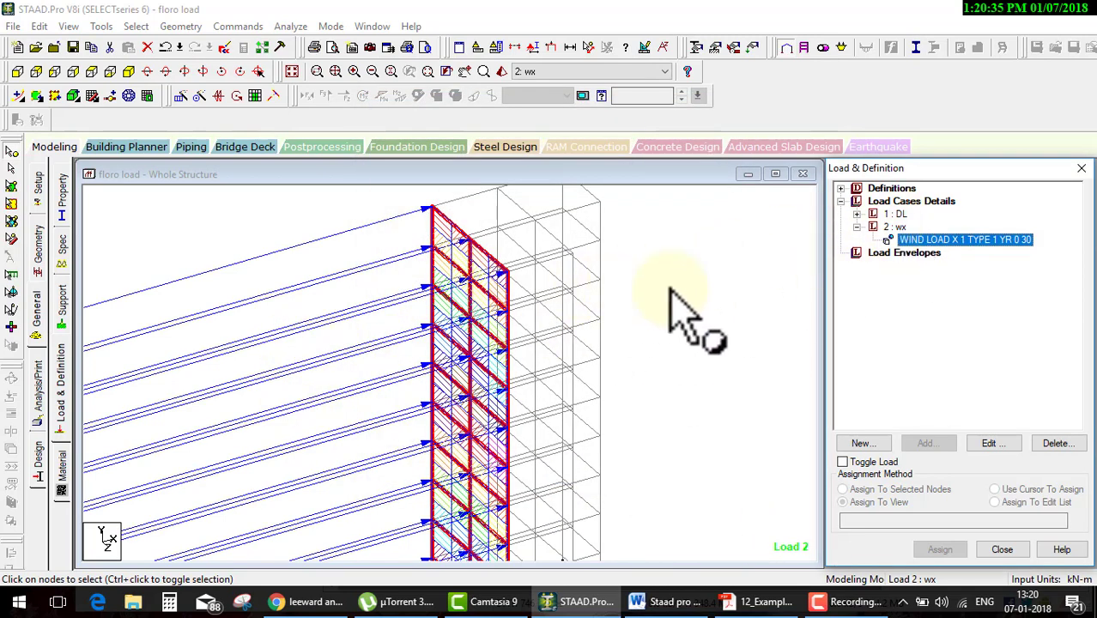
left_click_drag(772, 245, 605, 307)
left_click_drag(629, 267, 712, 332)
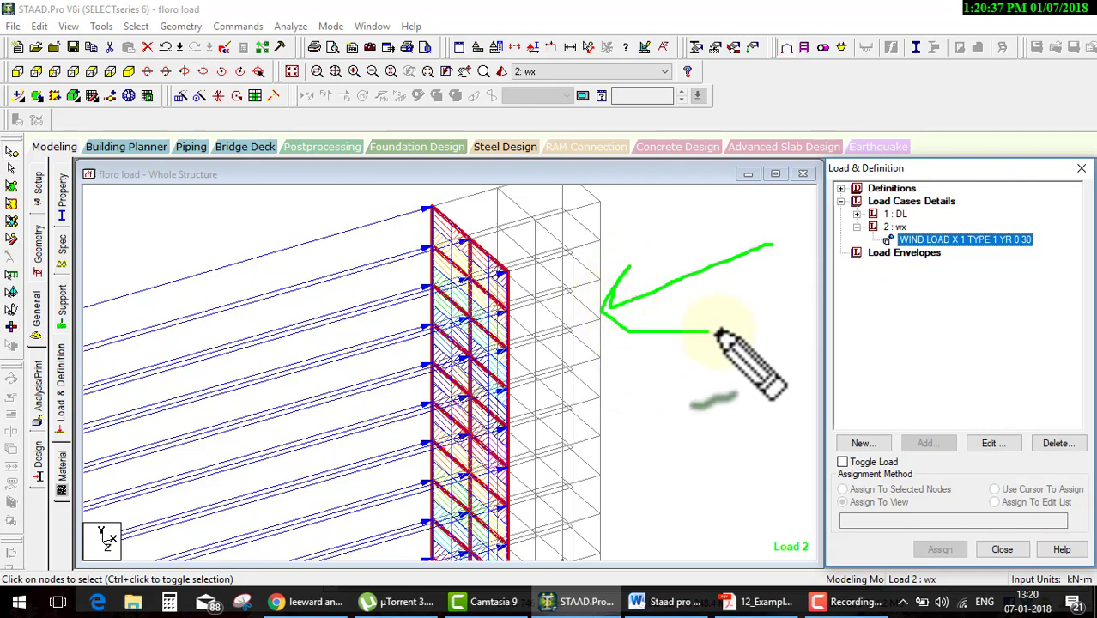
key("Escape")
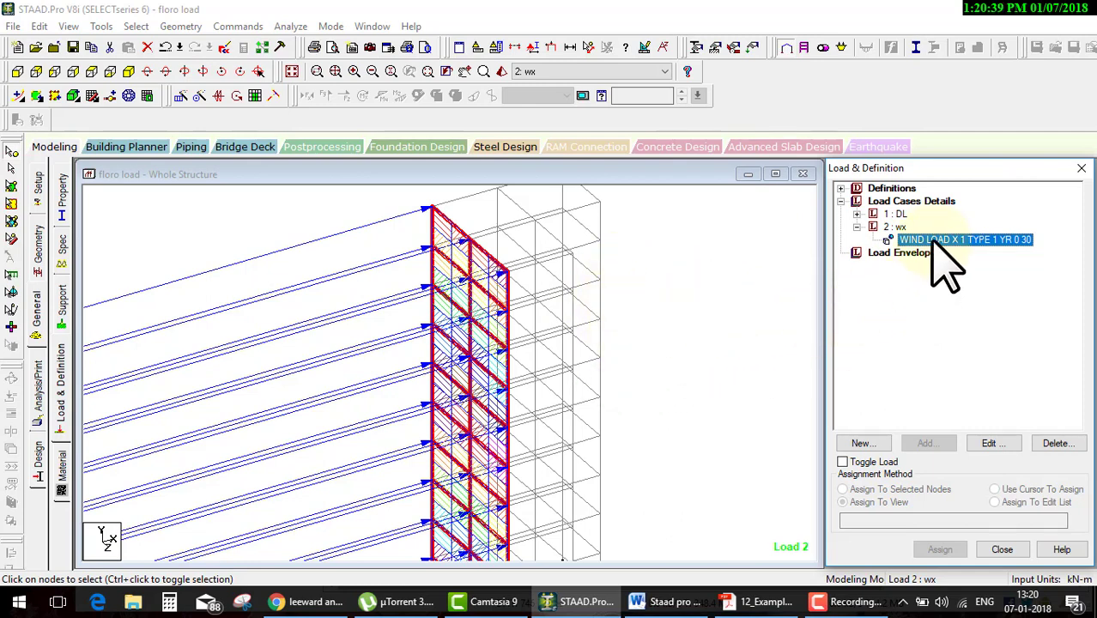
left_click(901, 203)
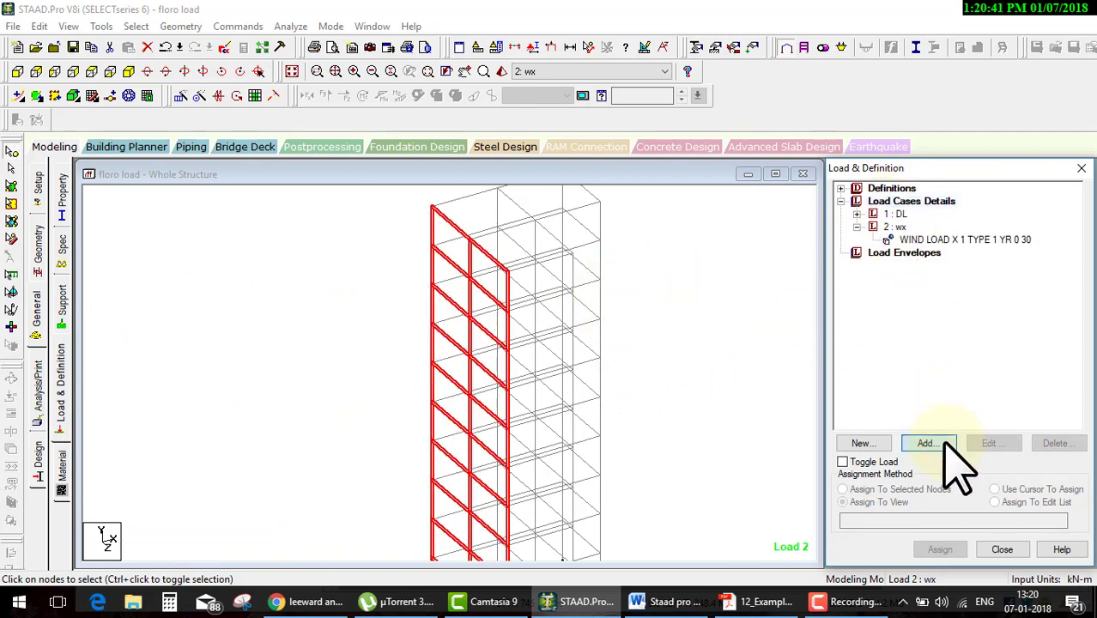
Create load case 3 titled w-x.
left_click(927, 442)
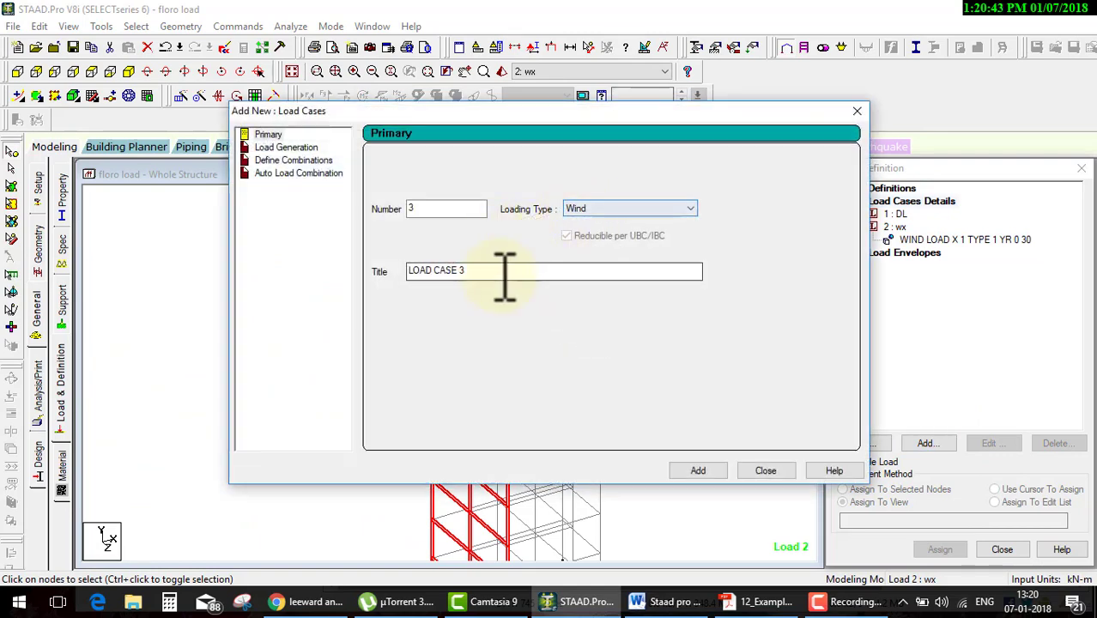
left_click_drag(501, 277, 367, 300)
type("w-x")
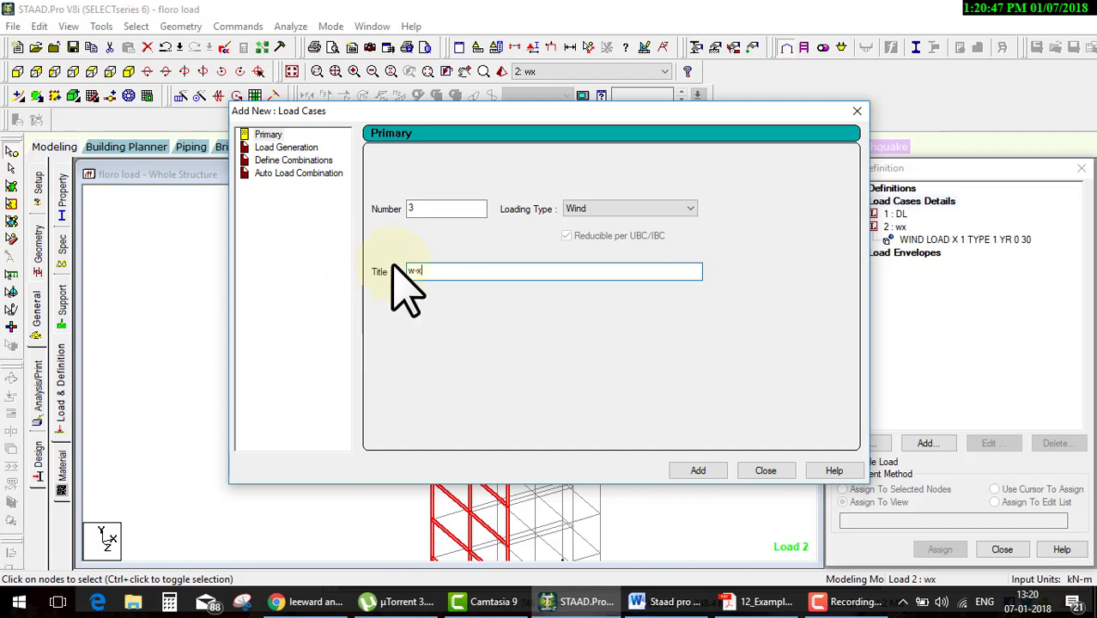
left_click(697, 471)
left_click(766, 470)
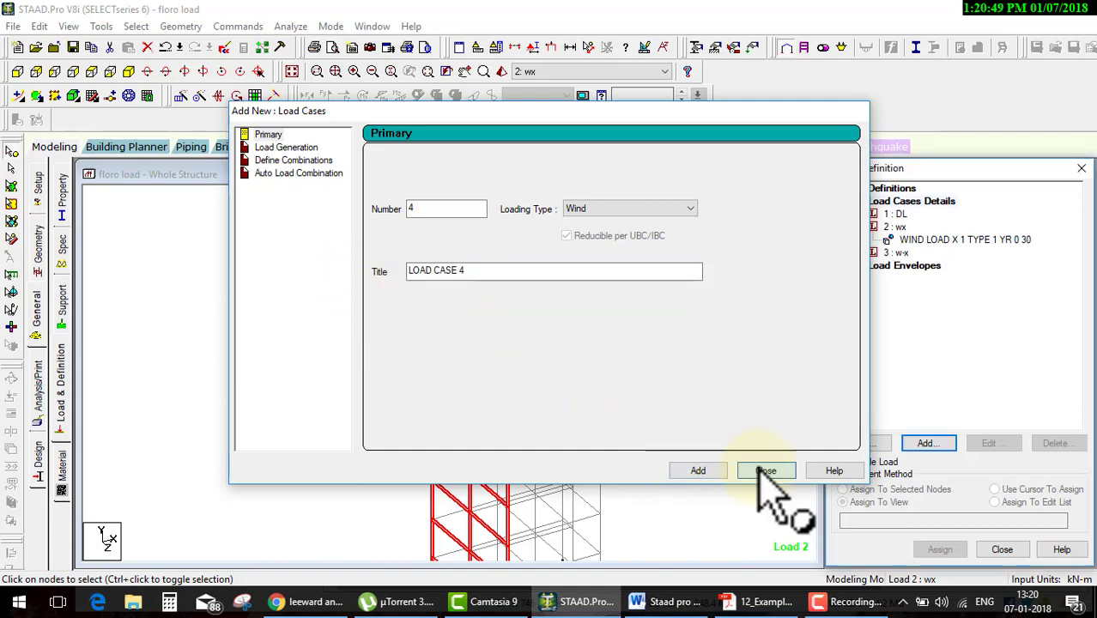
Add a -X leeward wind load over Y 0 to 30 m to w-x and display it on the model.
left_click(925, 443)
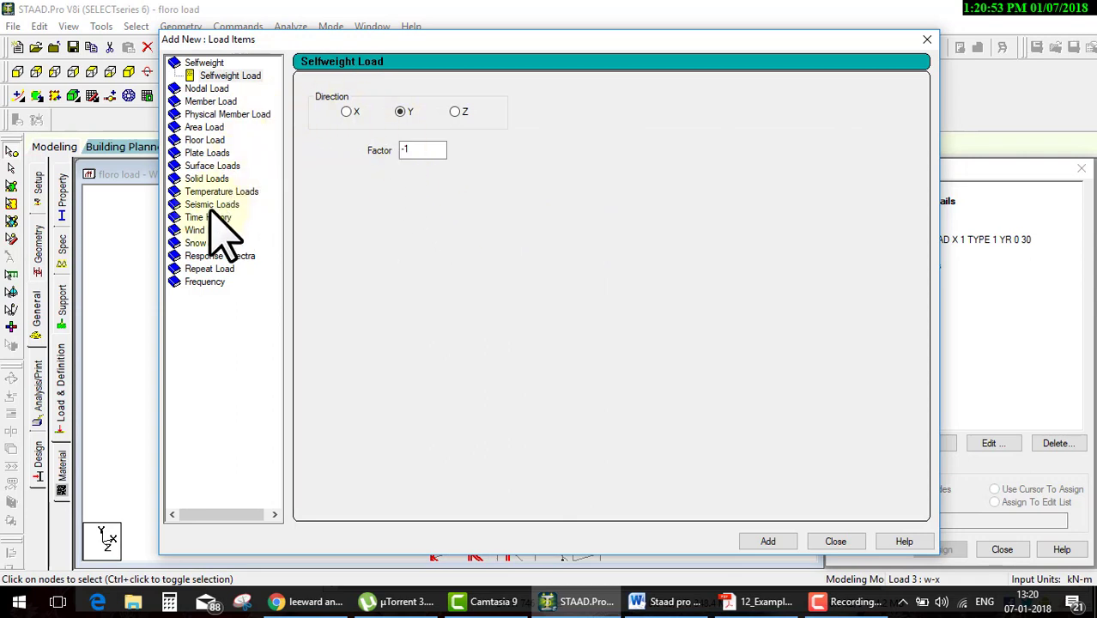
left_click(208, 230)
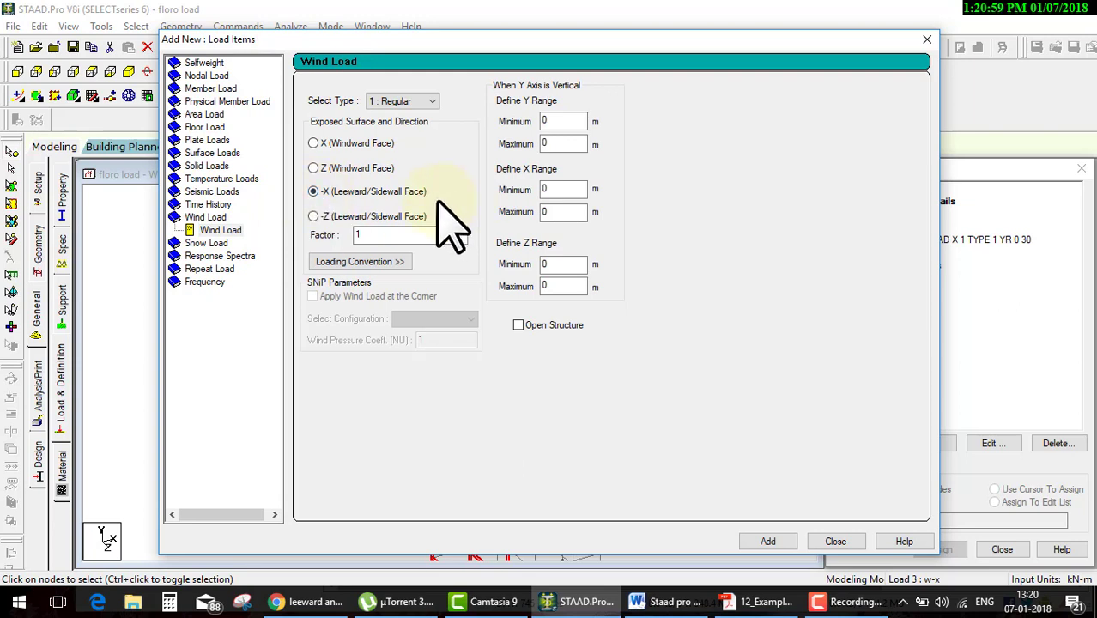
mouse_move(301, 186)
left_mouse_down()
mouse_move(431, 226)
mouse_move(305, 184)
left_mouse_up()
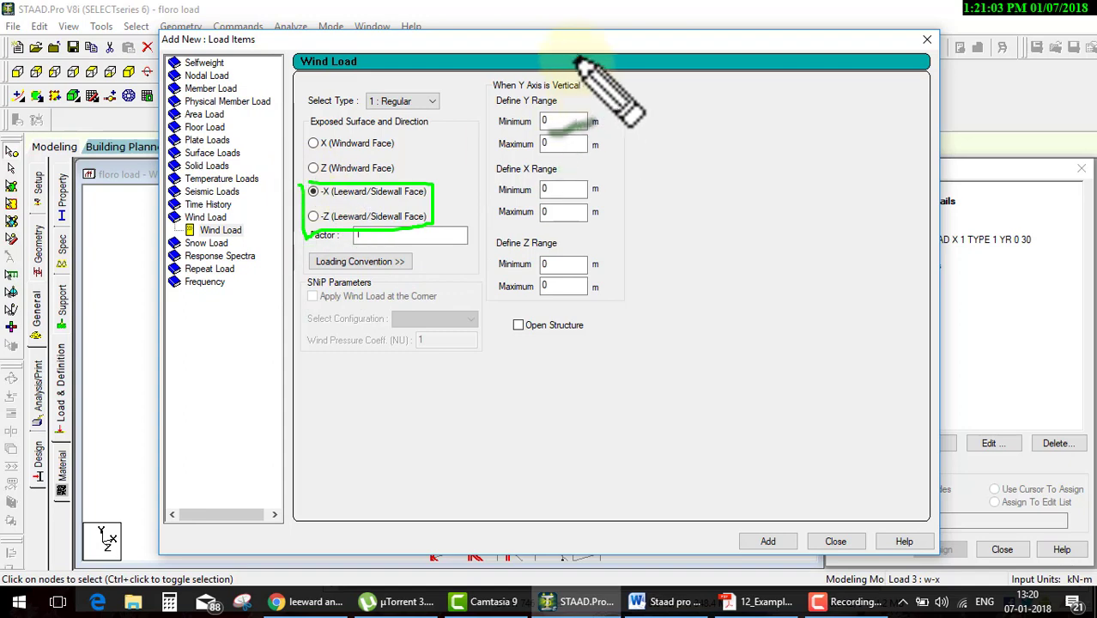
left_click_drag(571, 44, 1031, 53)
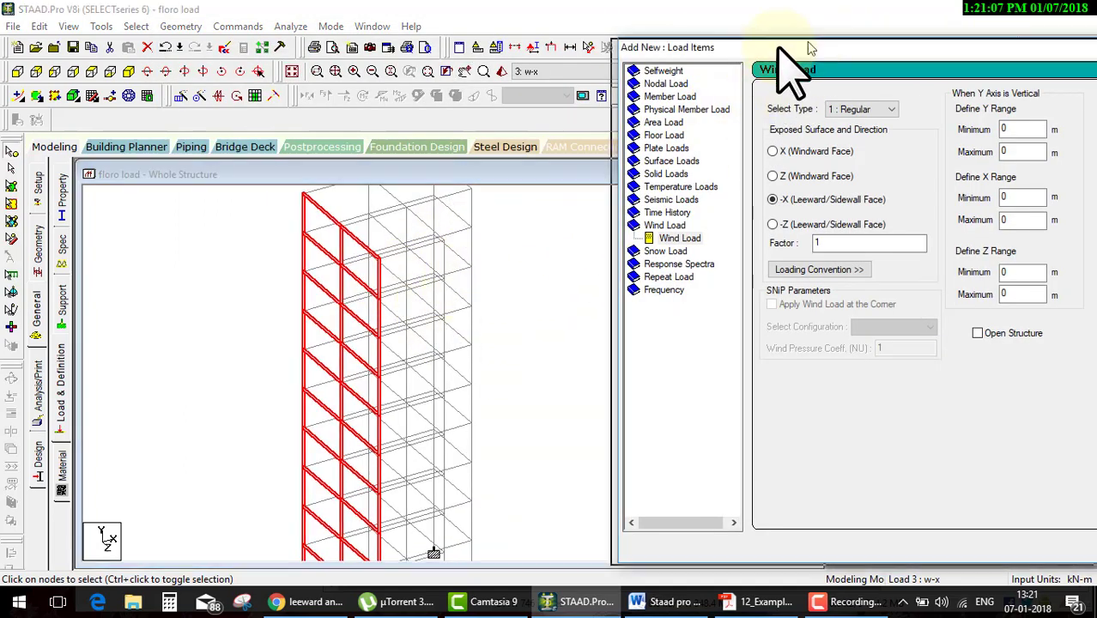
left_click_drag(798, 48, 562, 29)
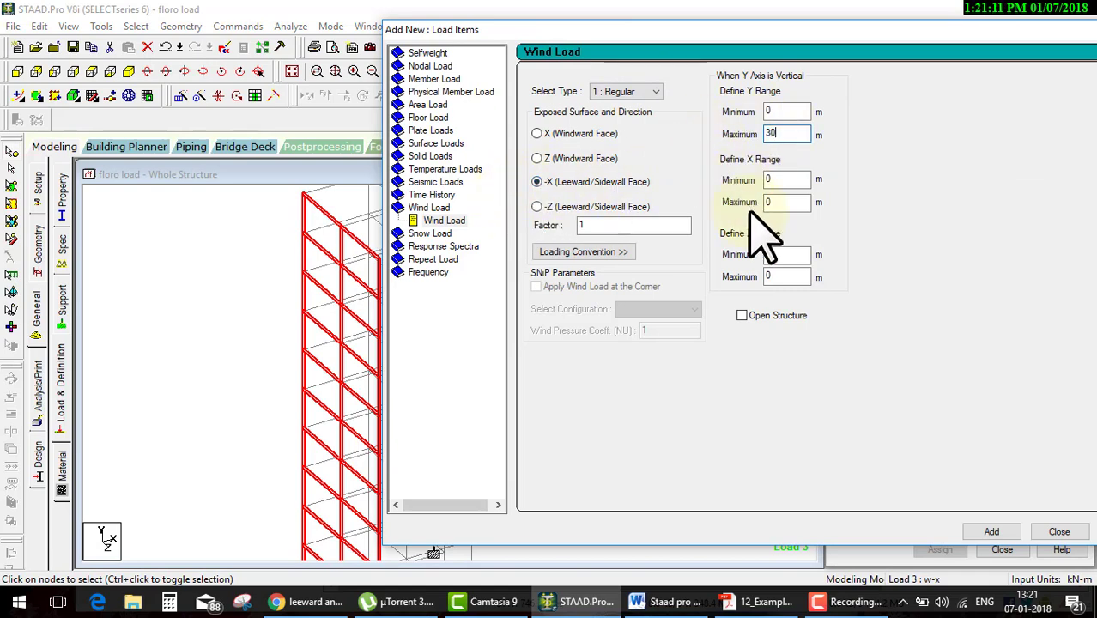
left_click(991, 531)
left_click(1057, 531)
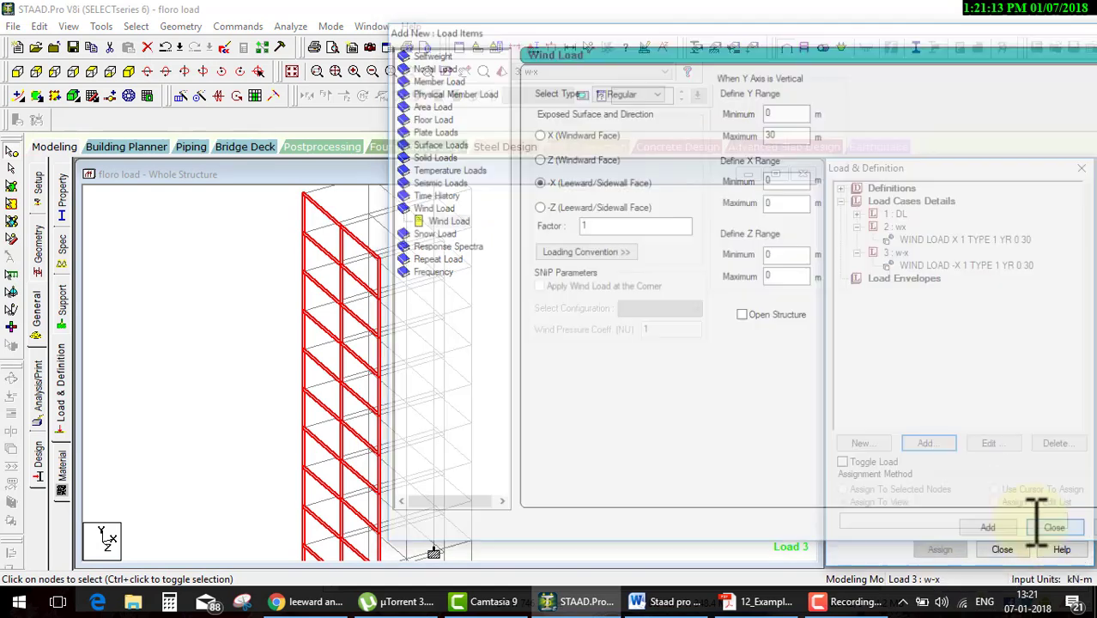
left_click(897, 265)
left_click(502, 348)
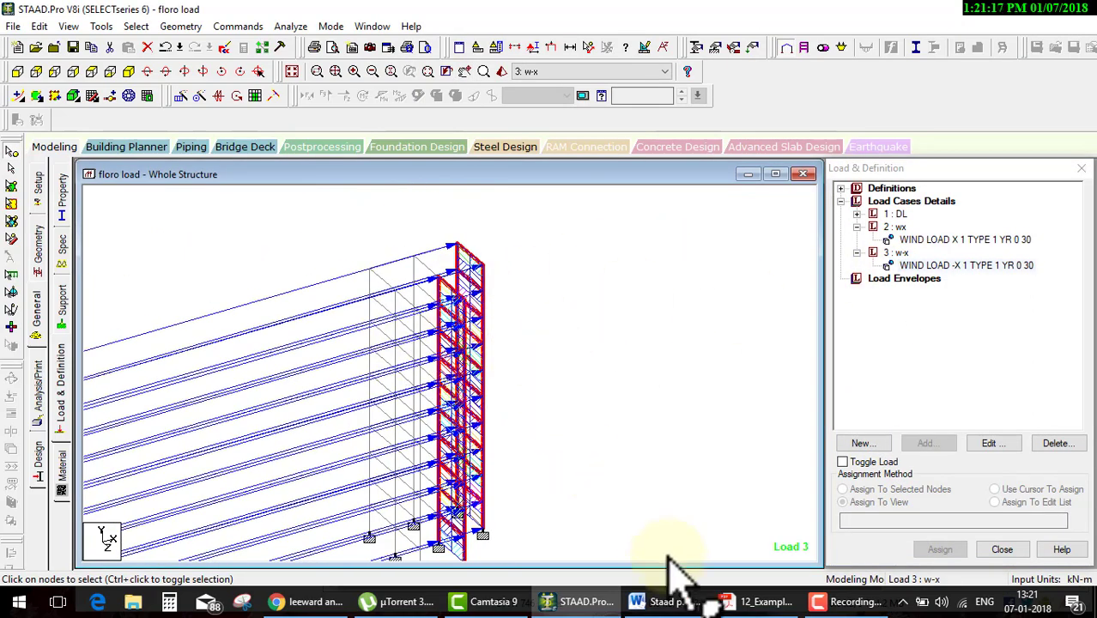
Glance back at the windward/leeward pressure image, then open case 3's WIND LOAD -X item for editing.
left_click(309, 602)
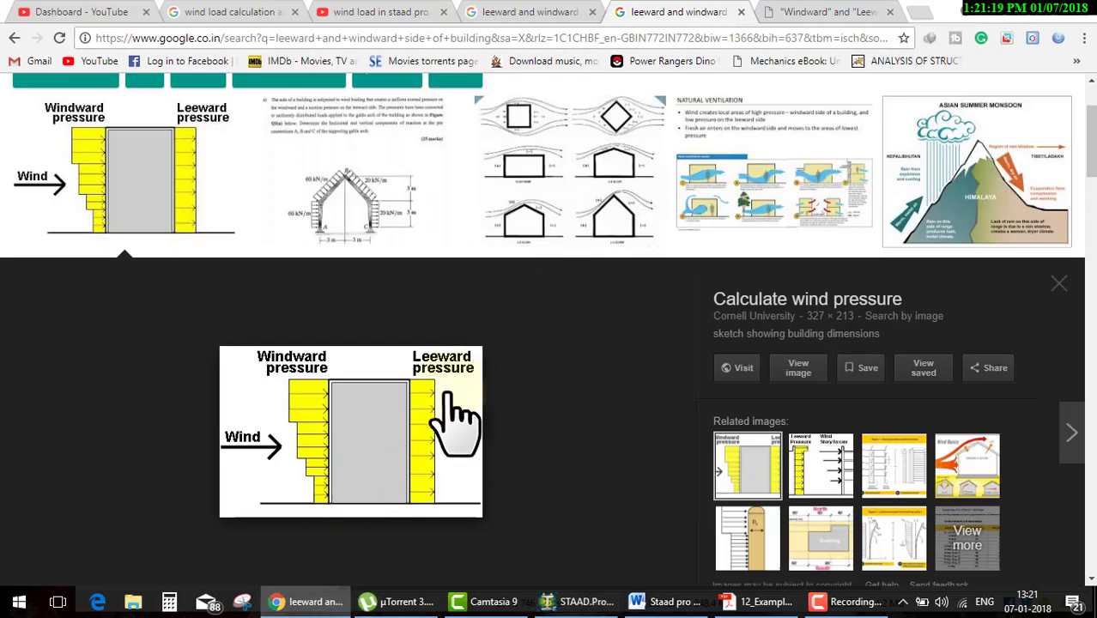
mouse_move(400, 369)
left_mouse_down()
mouse_move(471, 477)
mouse_move(360, 378)
left_mouse_up()
mouse_move(533, 418)
left_mouse_down()
mouse_move(460, 403)
mouse_move(537, 461)
left_mouse_up()
key("Escape")
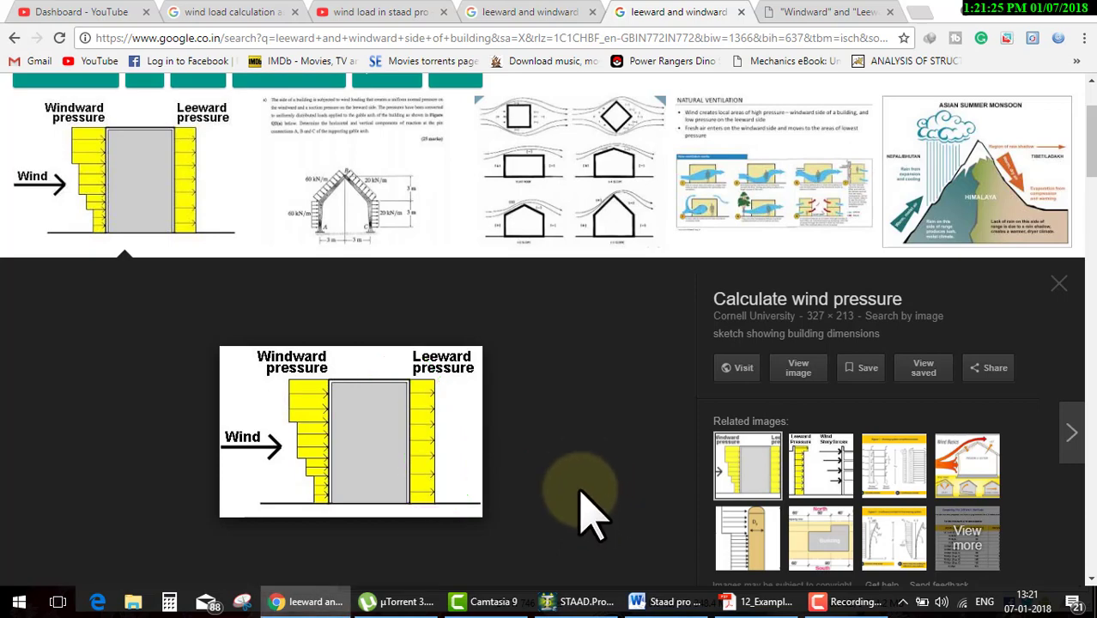
left_click(580, 600)
double_click(991, 266)
type("-1")
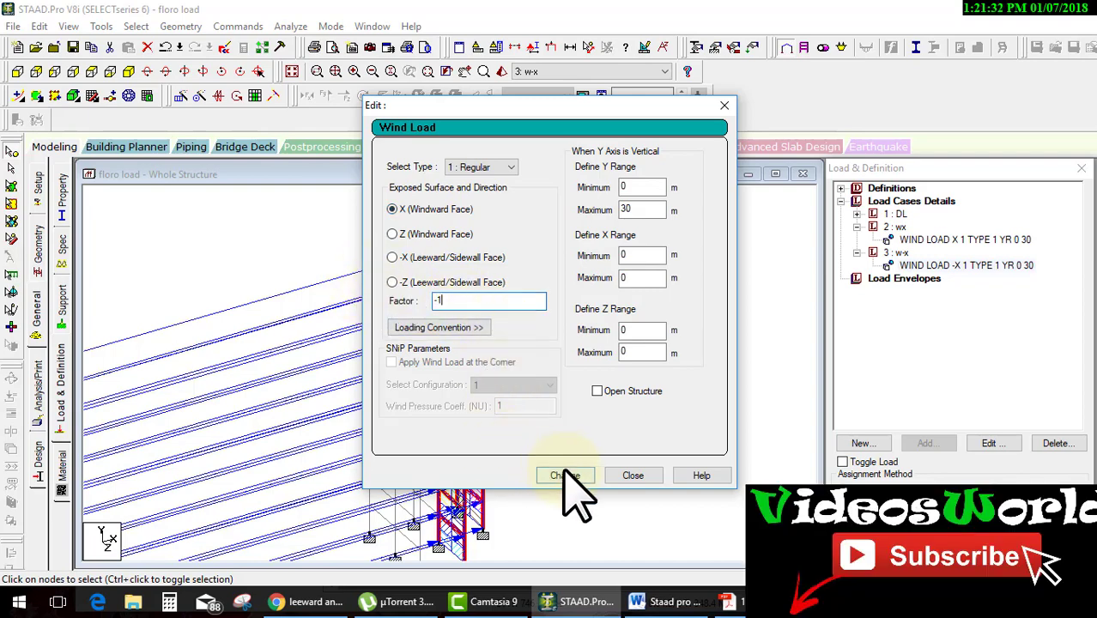
Apply the factor -1 to the w-x X-direction wind load, close the editor, and recentre the frame.
left_click(564, 474)
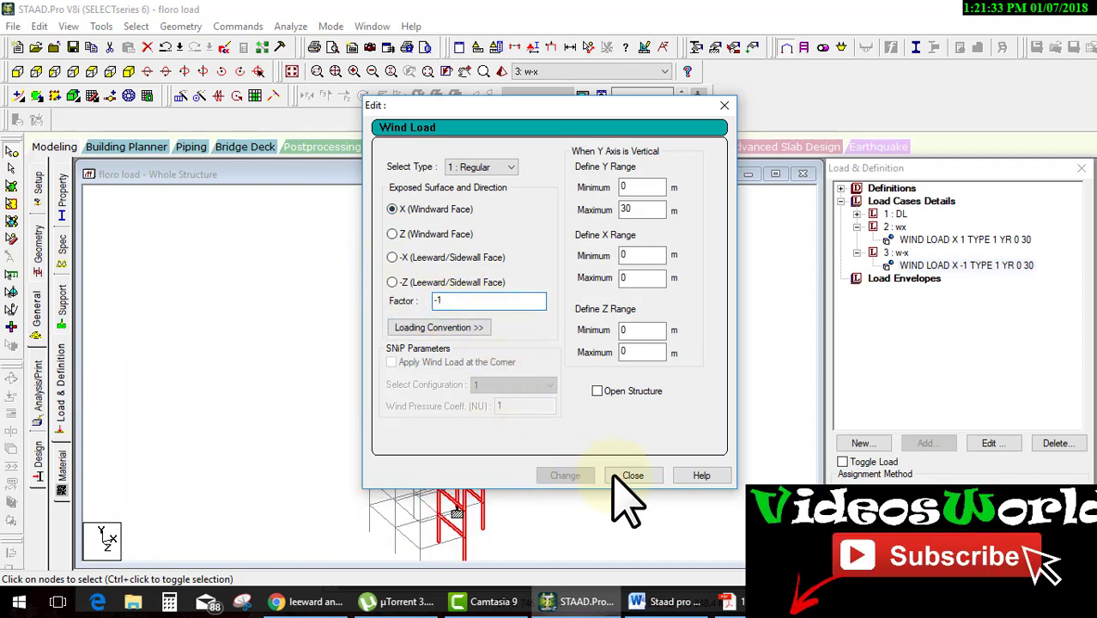
left_click(625, 474)
middle_click_drag(584, 395, 539, 331)
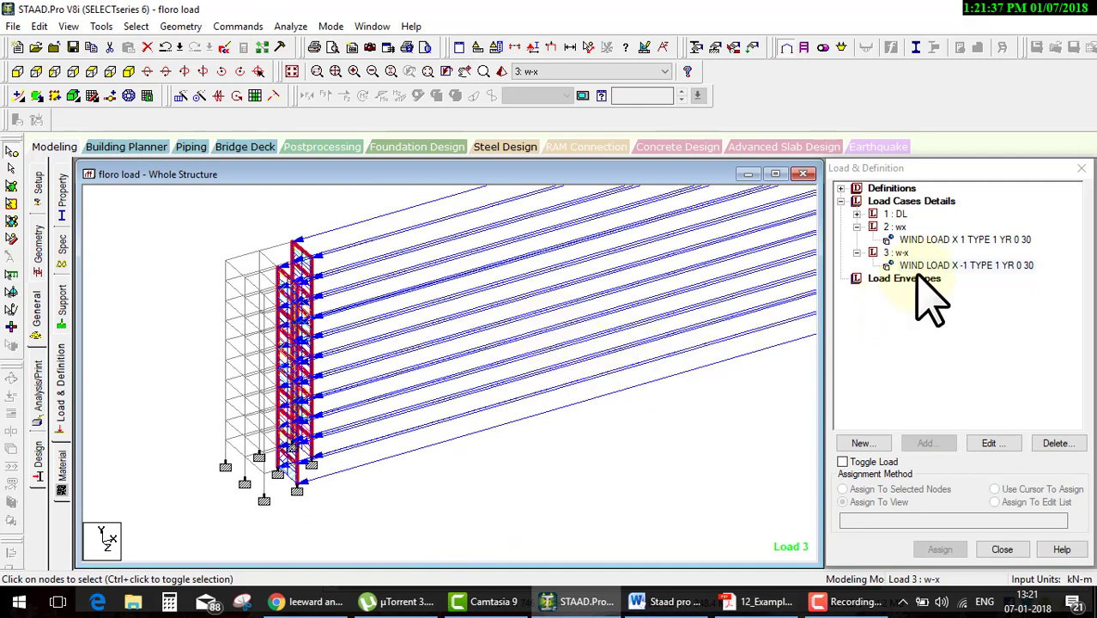
left_click_drag(911, 230, 970, 201)
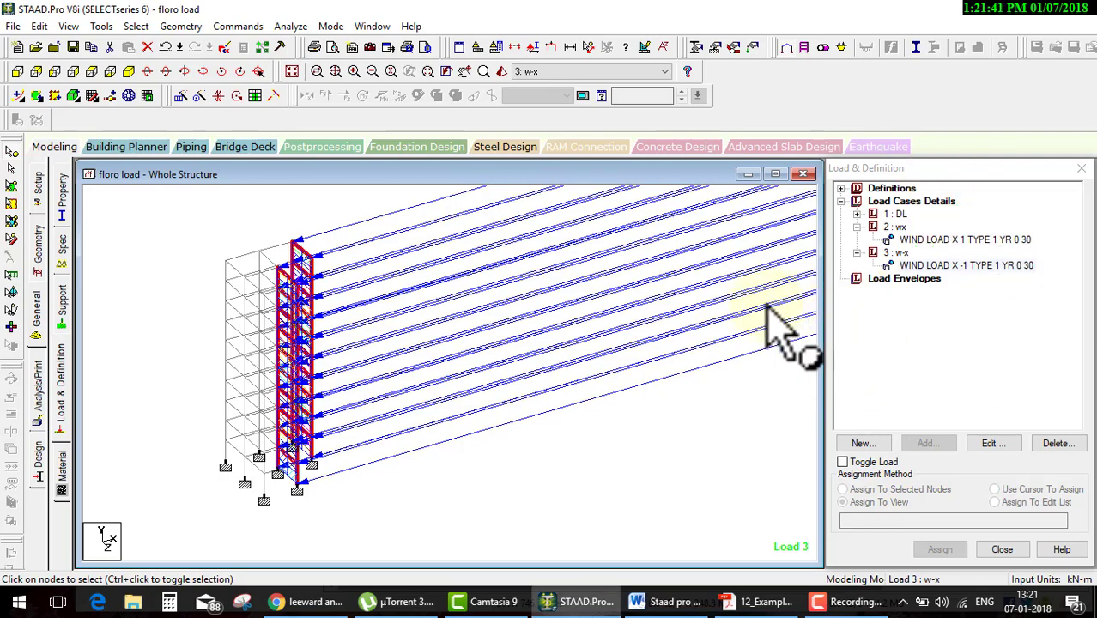
left_click(292, 28)
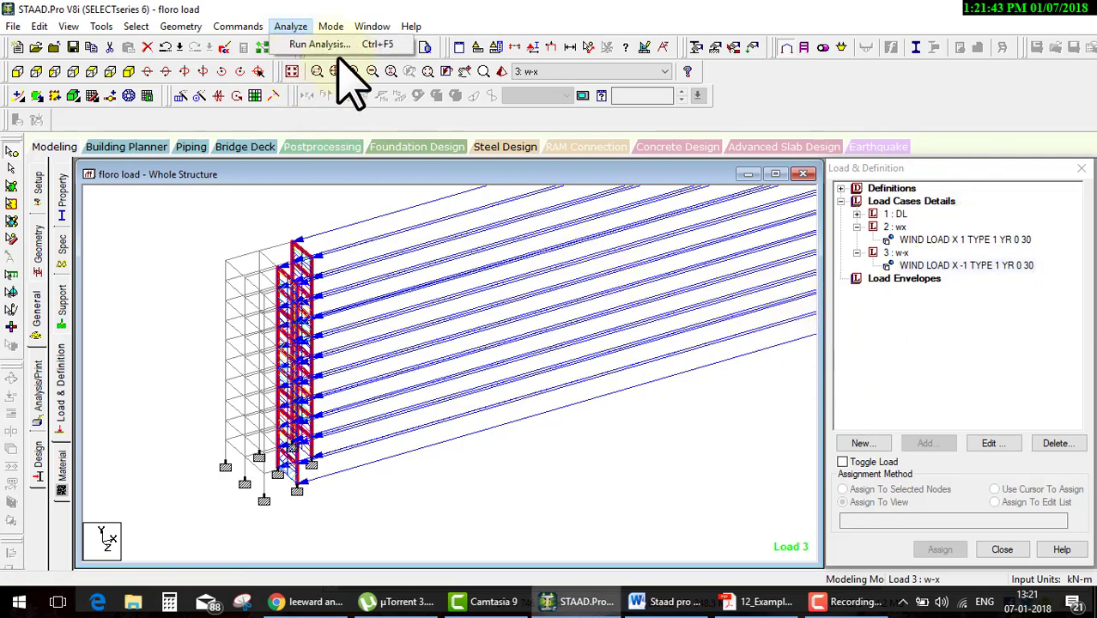
Save the model, run the analysis, and dismiss the finished analysis report.
left_click(319, 44)
left_click(439, 319)
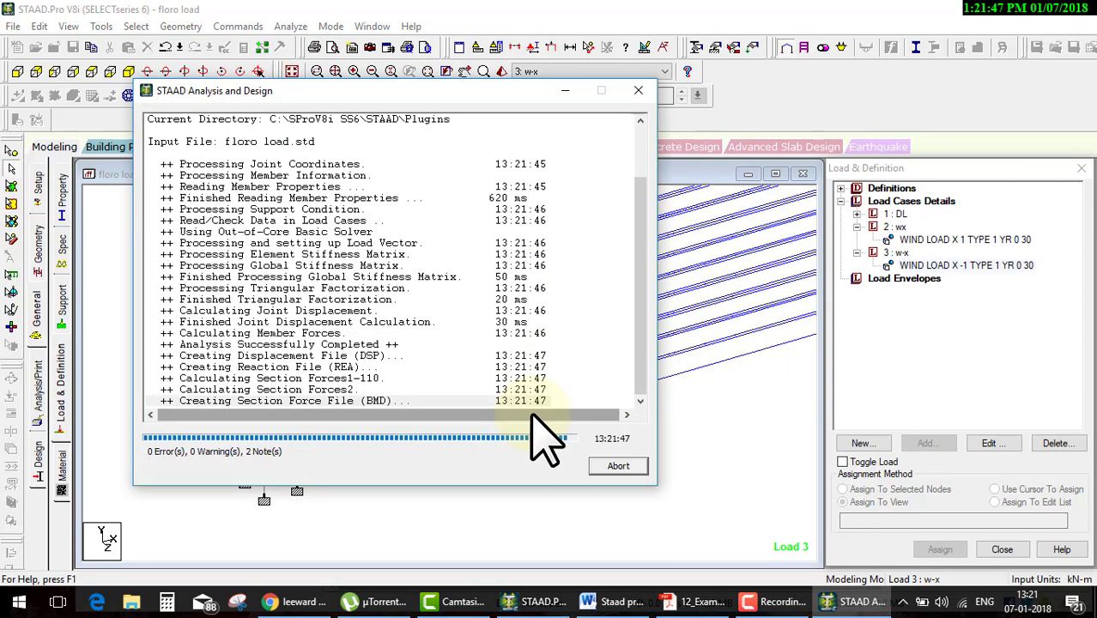
left_click(617, 464)
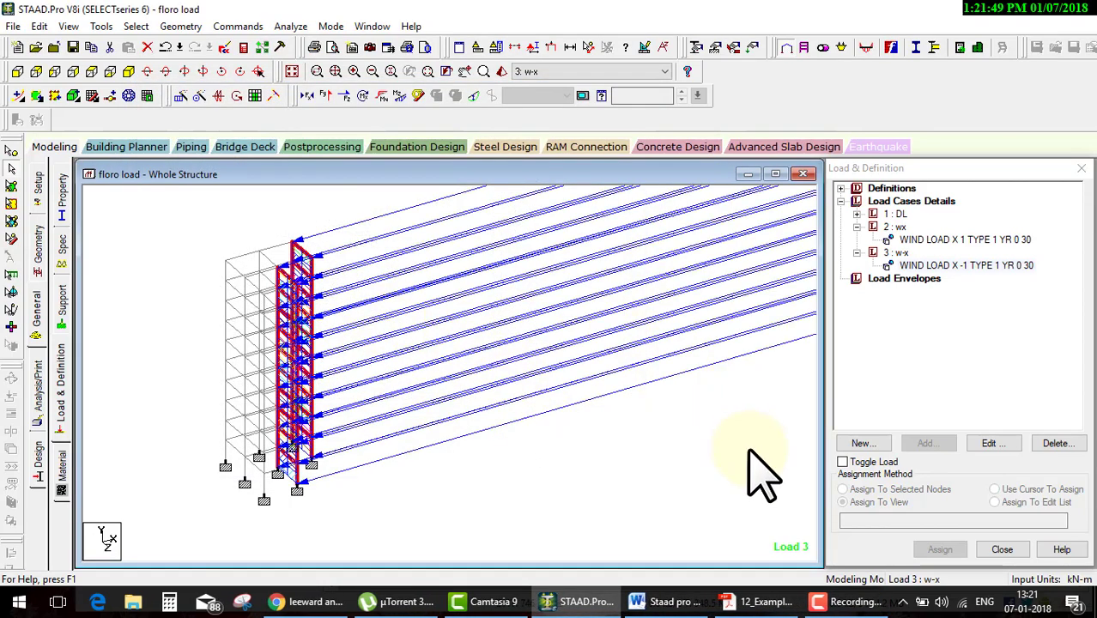
Show the front-elevation displaced shape for load case 2 wx.
left_click(17, 73)
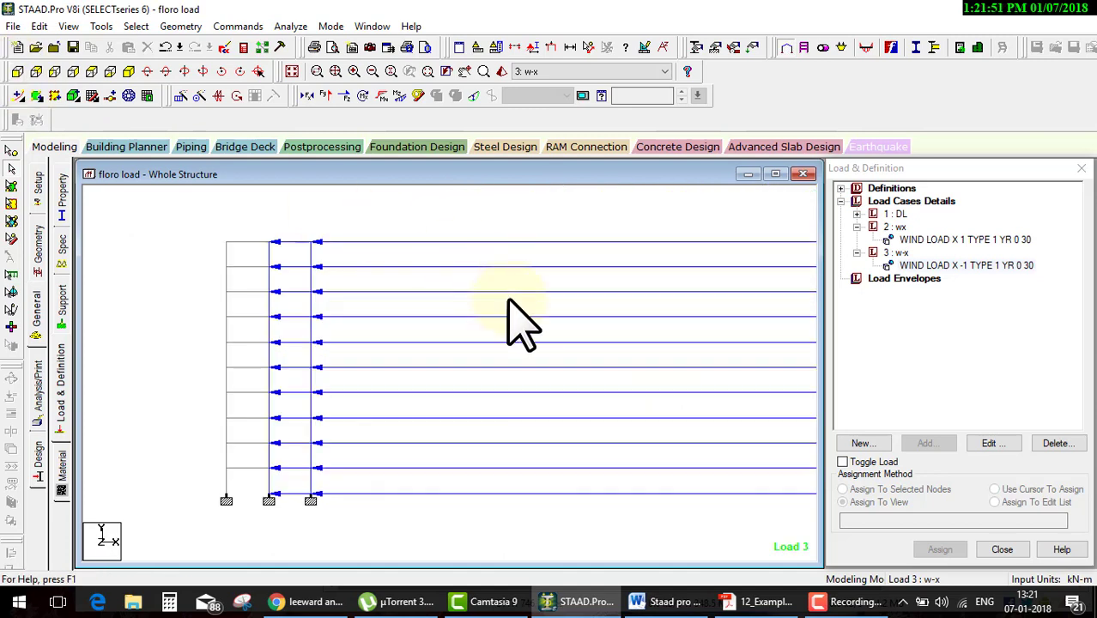
left_click(911, 242)
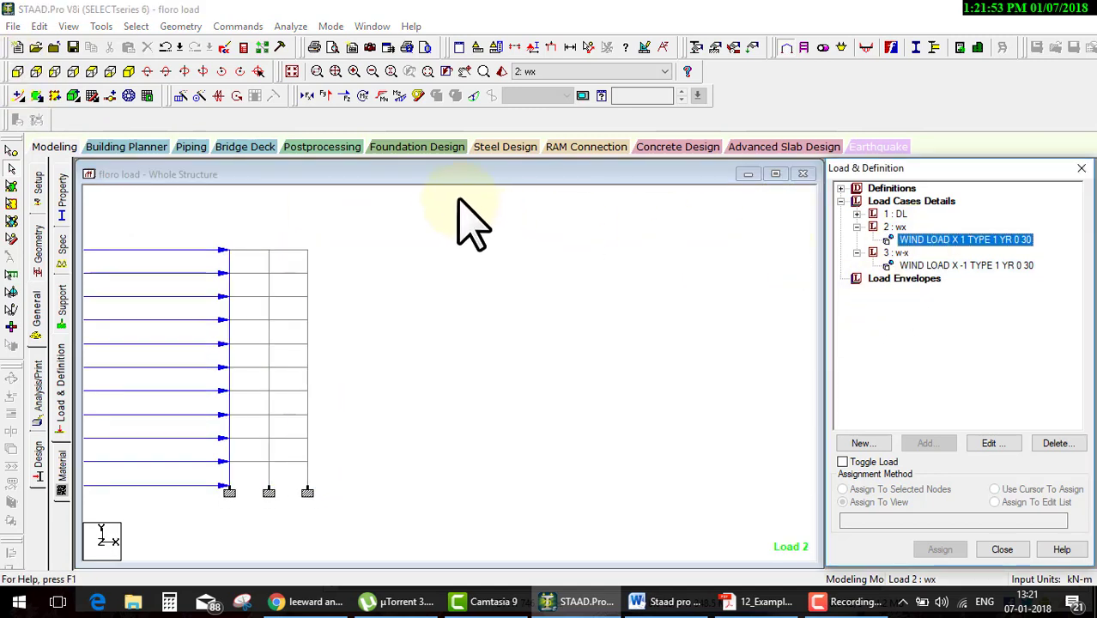
left_click(588, 269)
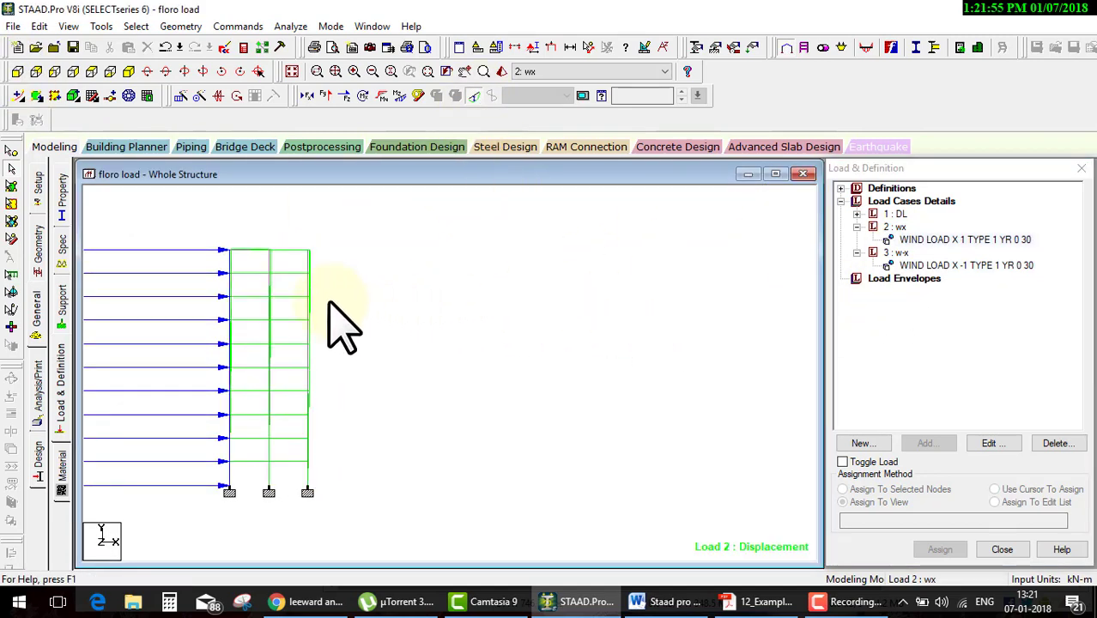
scroll(343, 326, "up", 2)
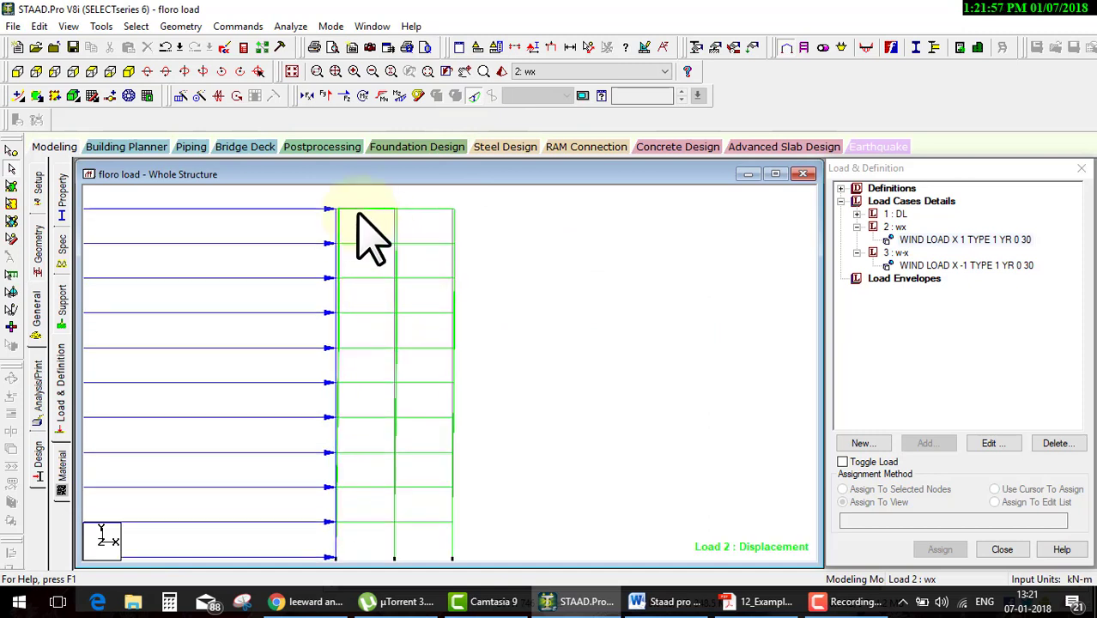
scroll(368, 315, "up", 1)
scroll(391, 322, "up", 1)
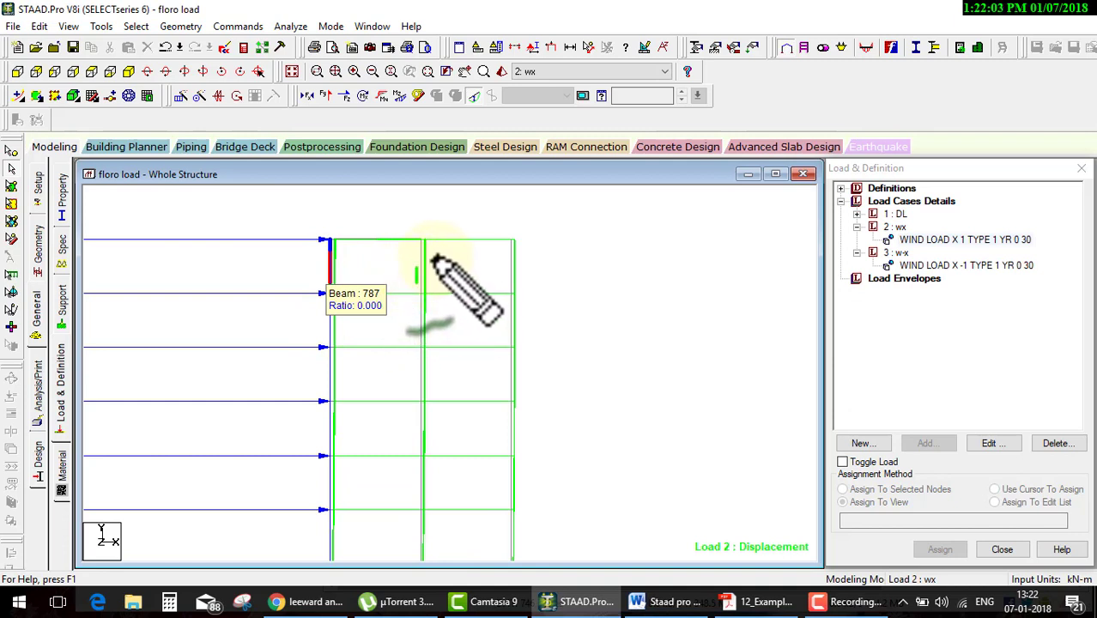
key("Escape")
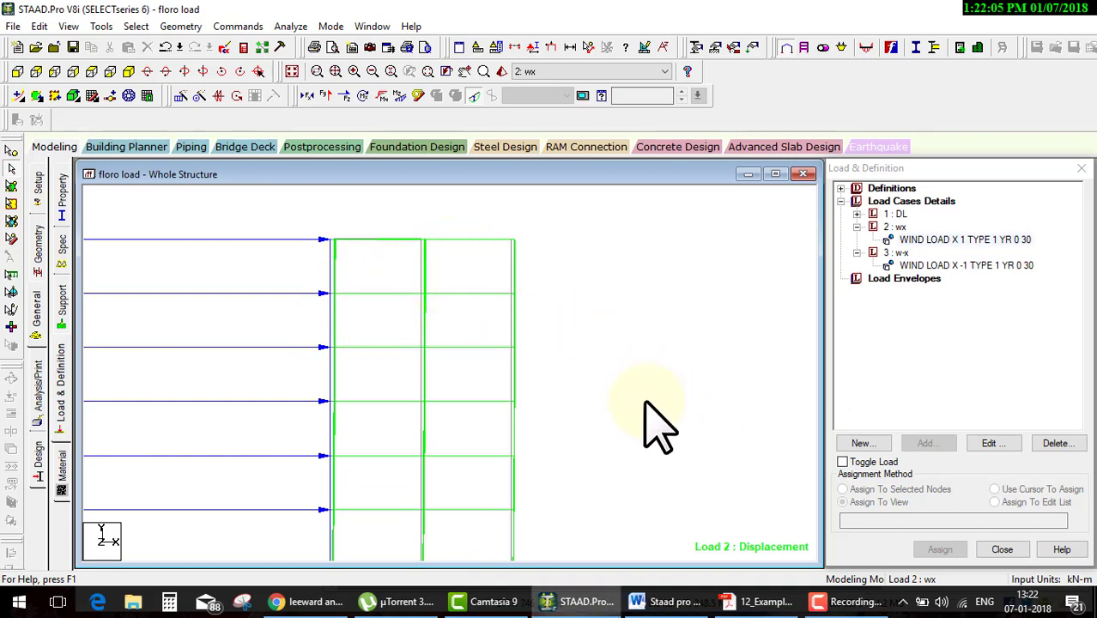
scroll(635, 412, "down", 2)
scroll(446, 382, "down", 1)
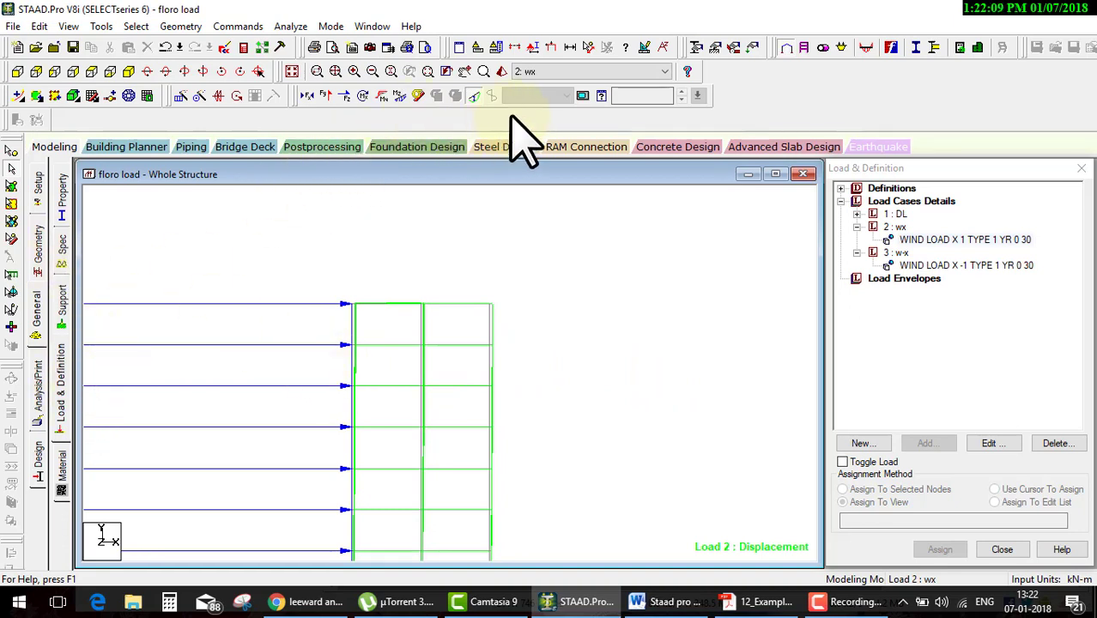
In post-processing, limit results to load case 2 wx and animate the deflection diagram.
left_click(587, 97)
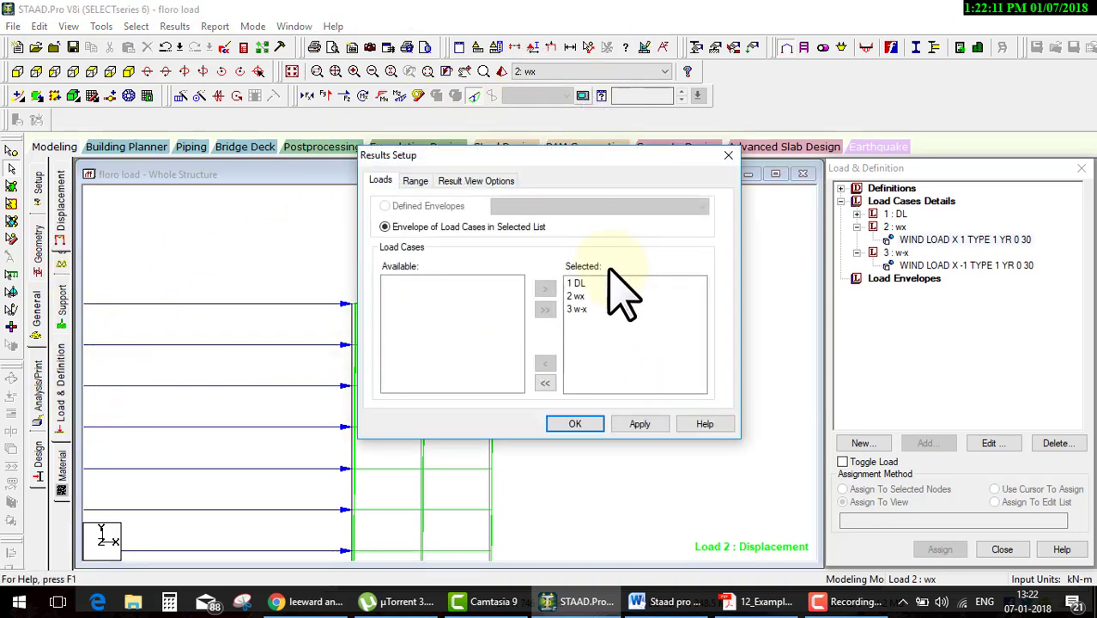
left_click(546, 382)
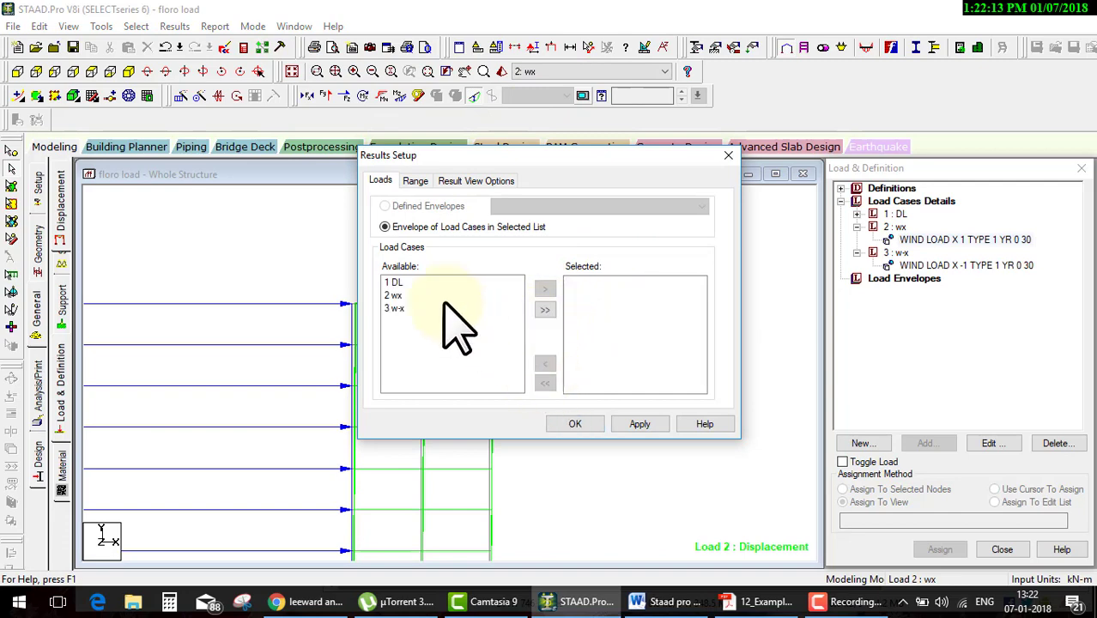
left_click(412, 295)
left_click(546, 291)
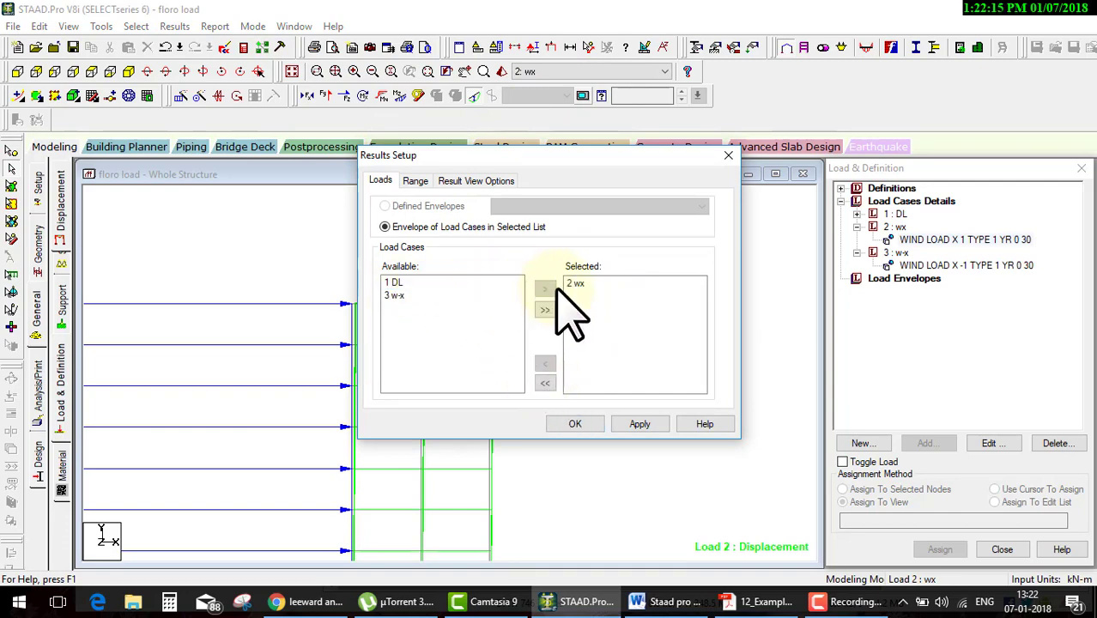
left_click(566, 424)
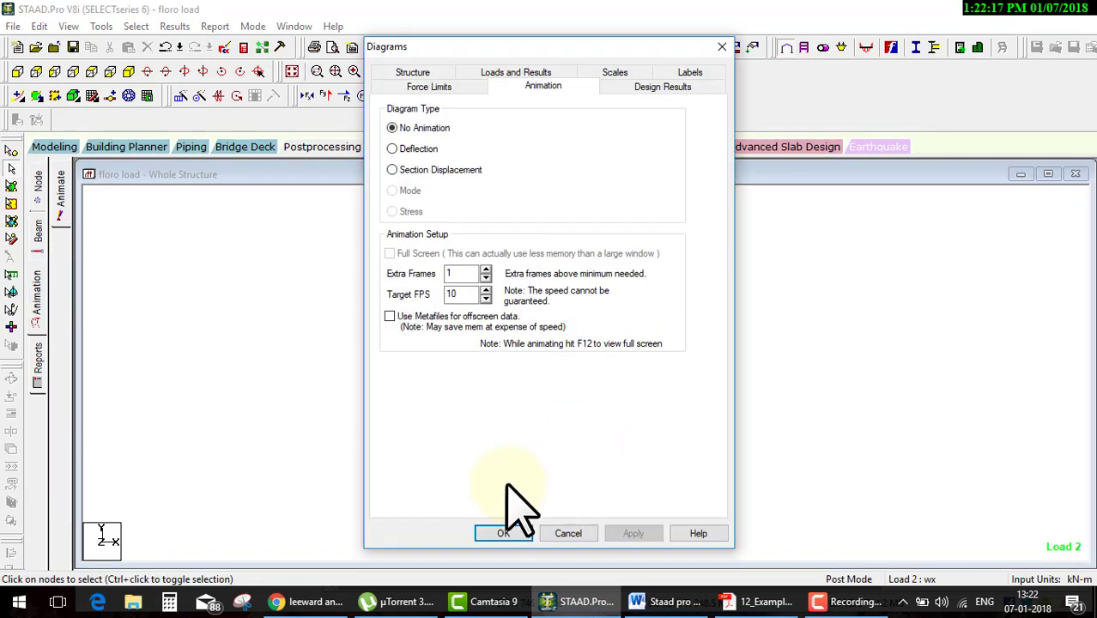
left_click(417, 149)
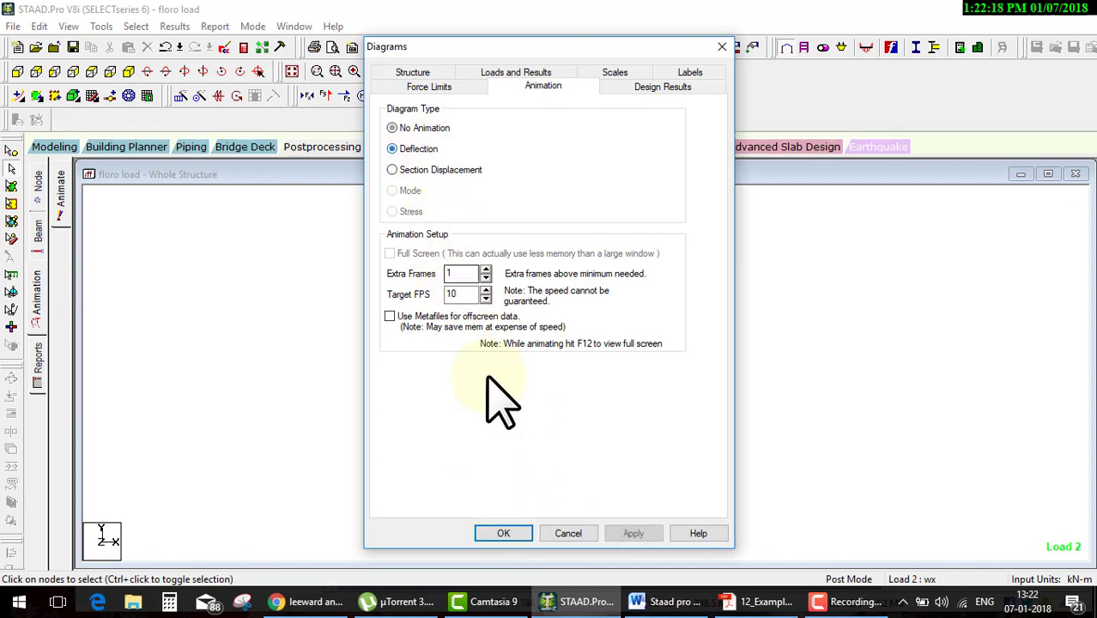
left_click(506, 533)
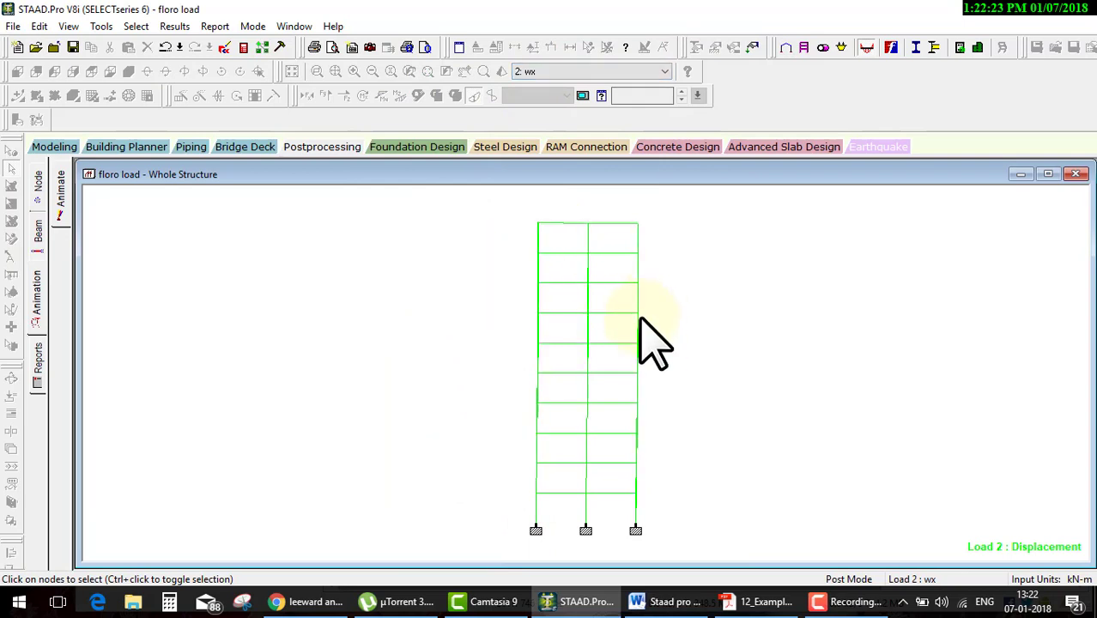
Stop the animation and display the Bending Z (Mz) diagram in isometric view.
left_click(640, 425)
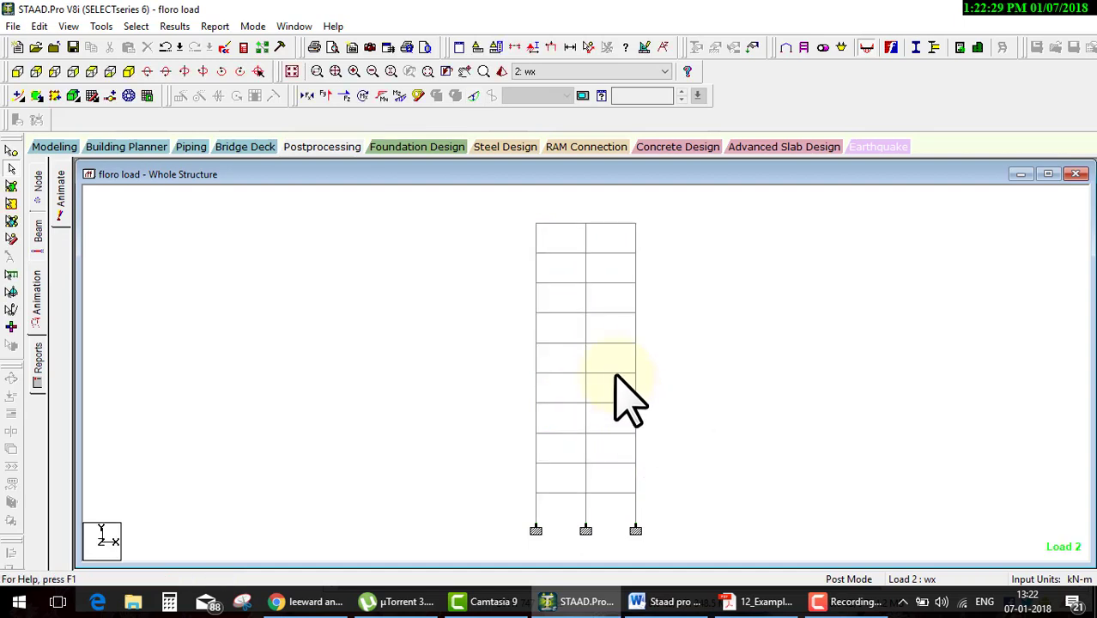
left_click(399, 96)
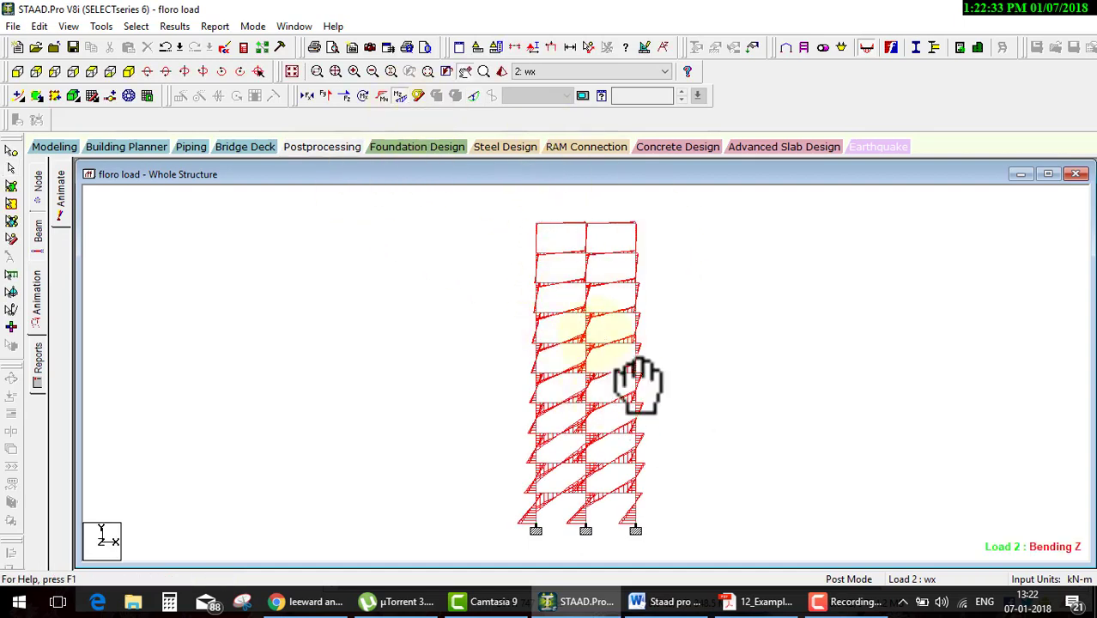
middle_click_drag(642, 379, 517, 348)
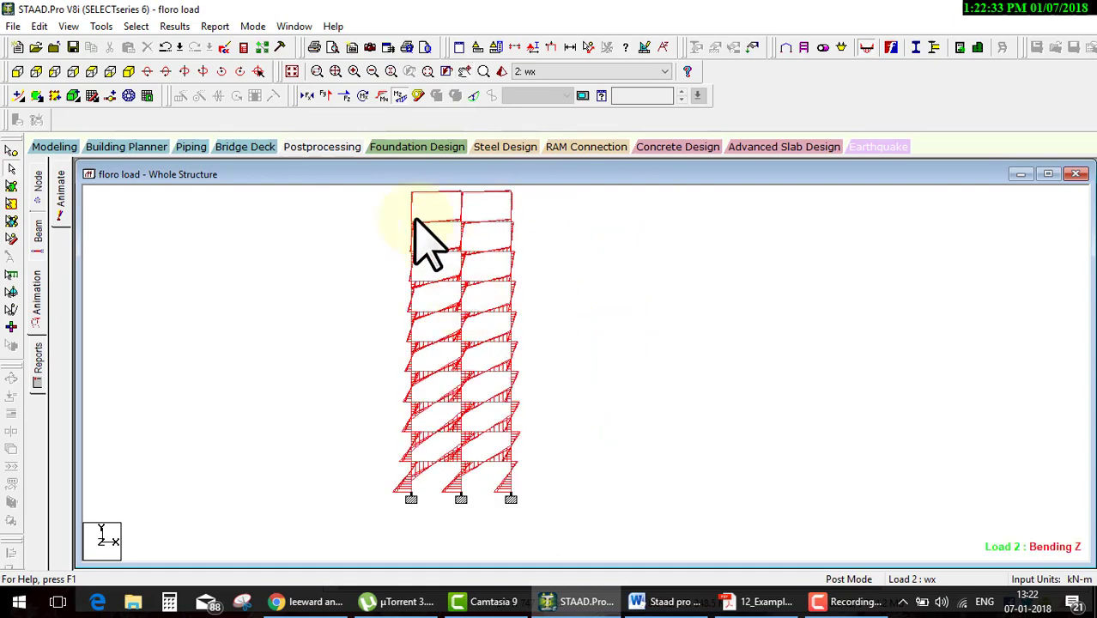
left_click(129, 71)
Switch the moment diagram to load case 3 w-x, then to 1 DL.
left_click(571, 73)
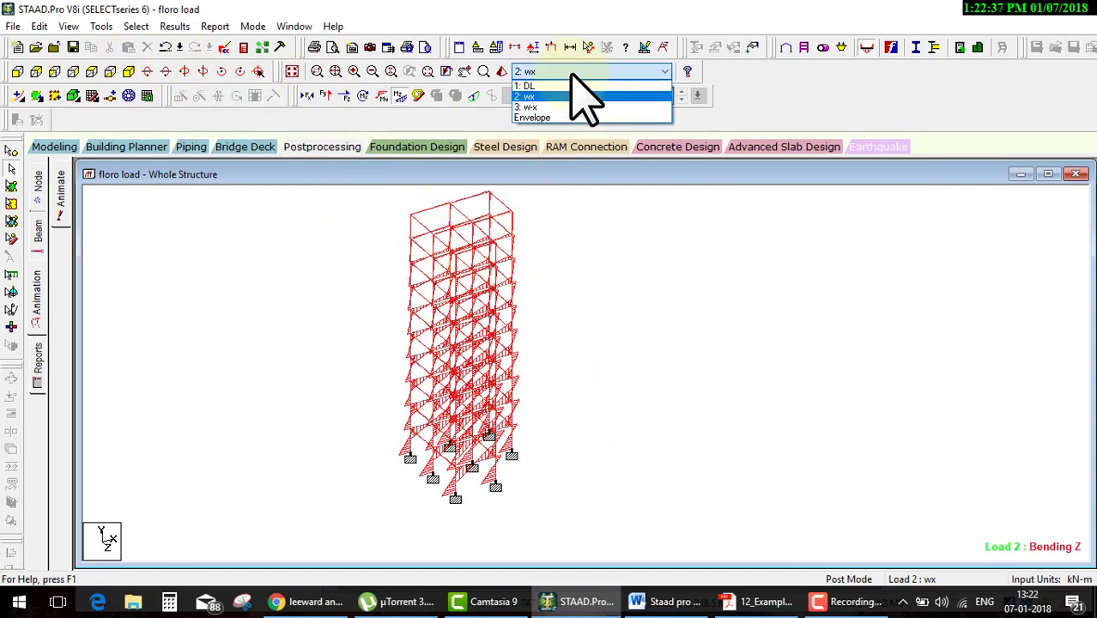
left_click(545, 105)
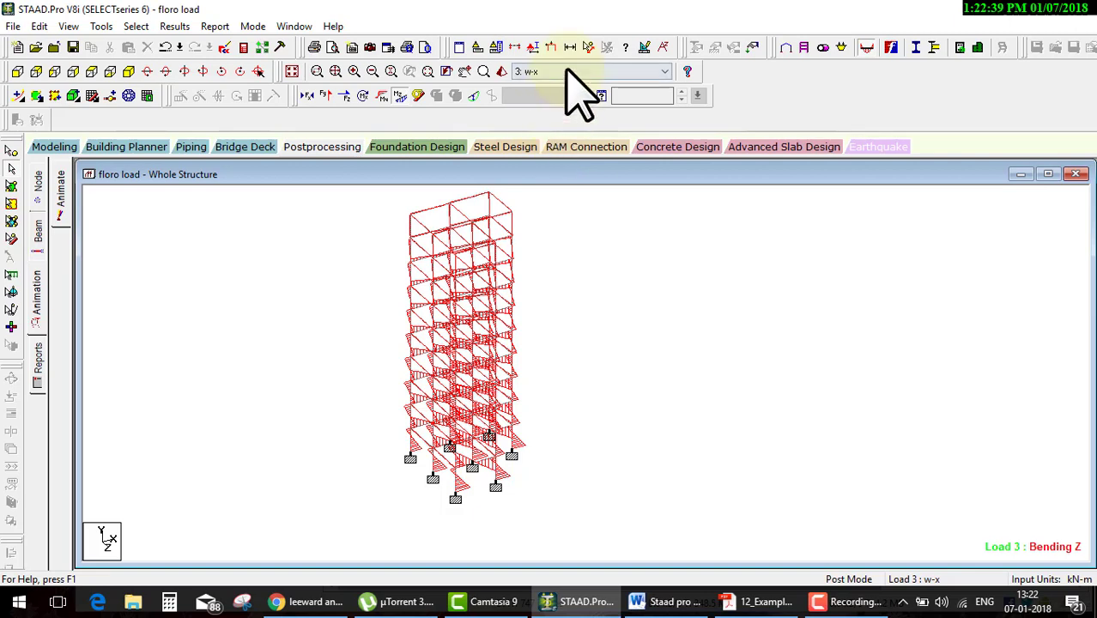
left_click(571, 72)
left_click(573, 84)
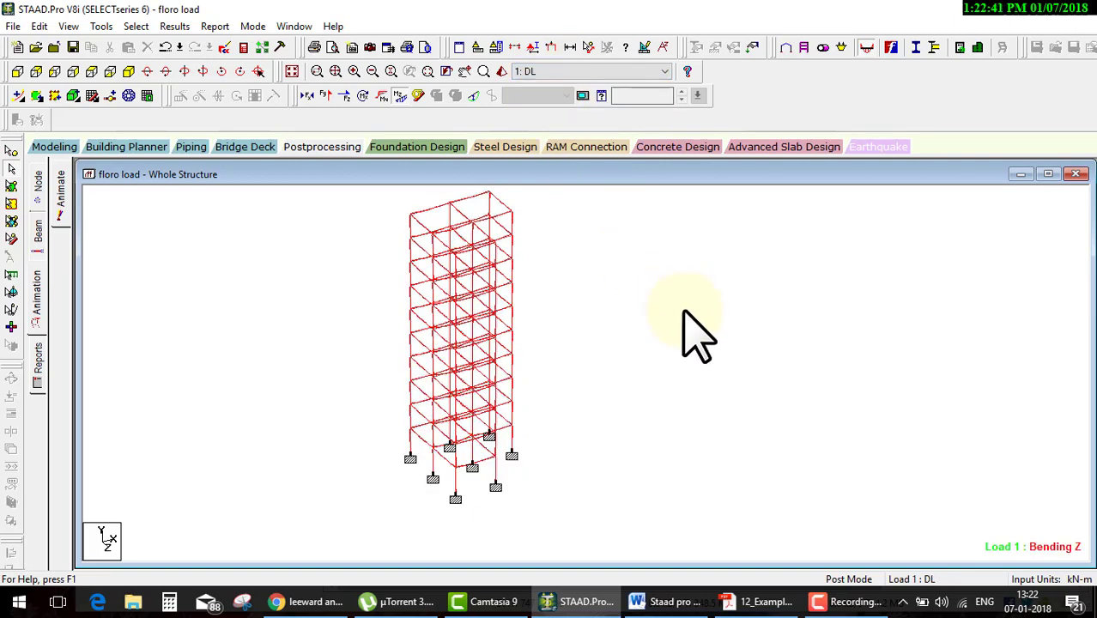
left_click(600, 72)
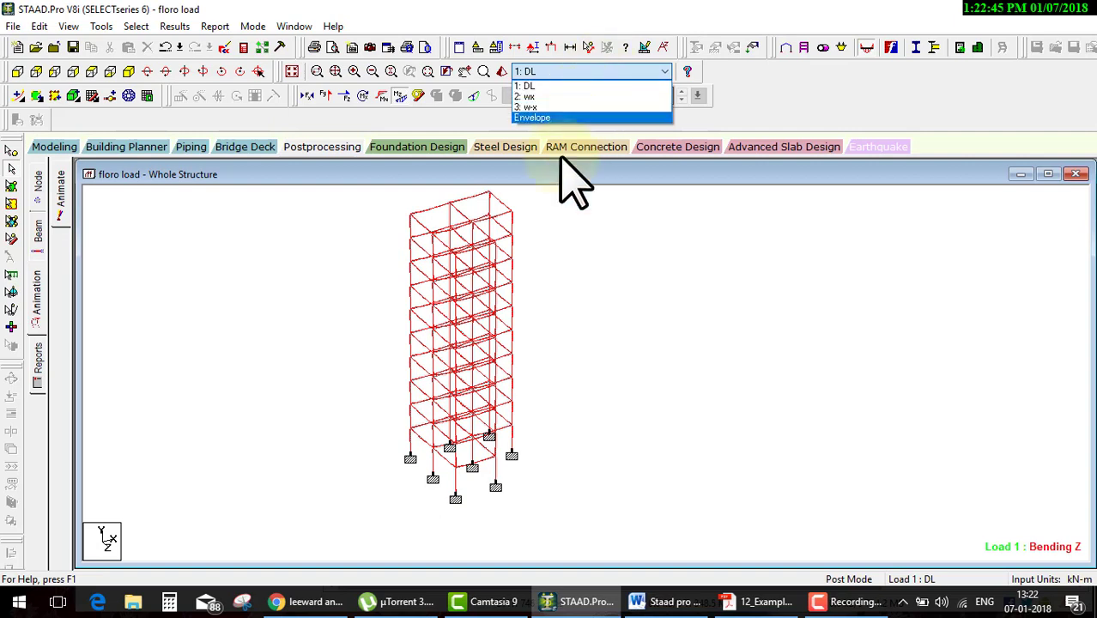